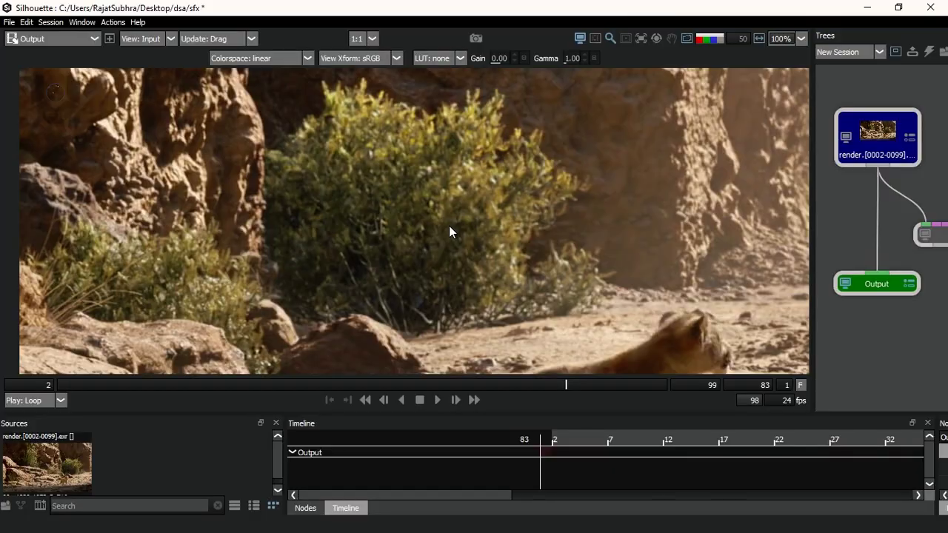
Review the lion cub footage by playing and scrubbing through the sequence, returning to frame 2
scroll(454, 234, down, 5)
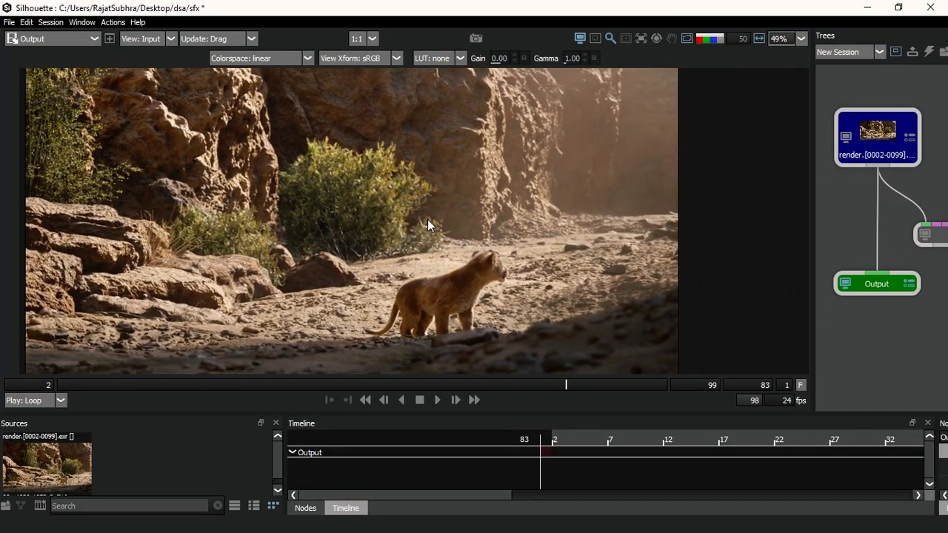
drag(400, 230, 445, 223)
scroll(439, 206, down, 1)
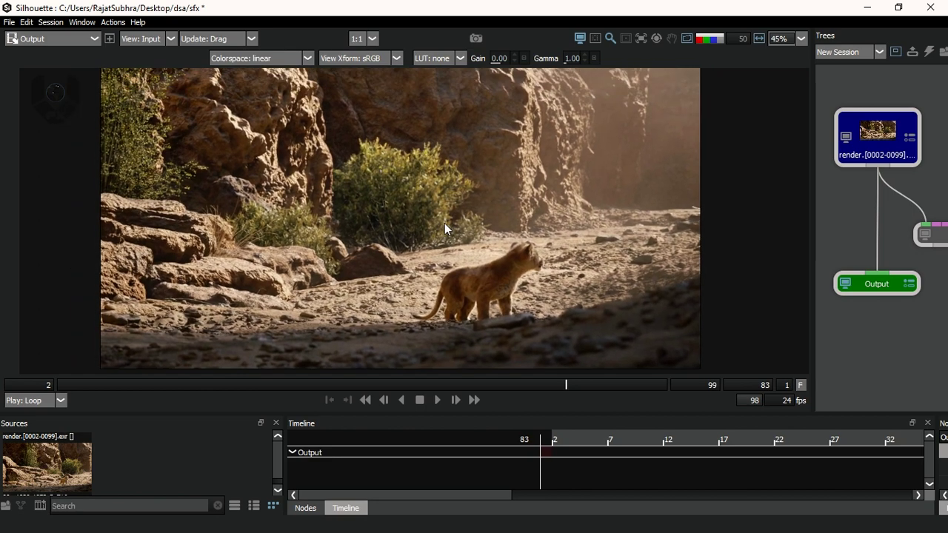
scroll(433, 242, up, 4)
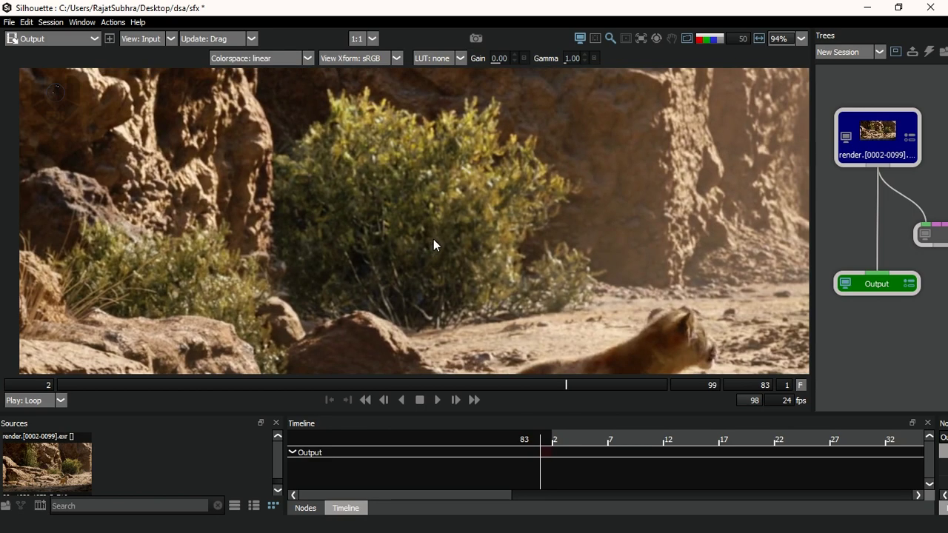
scroll(433, 252, down, 4)
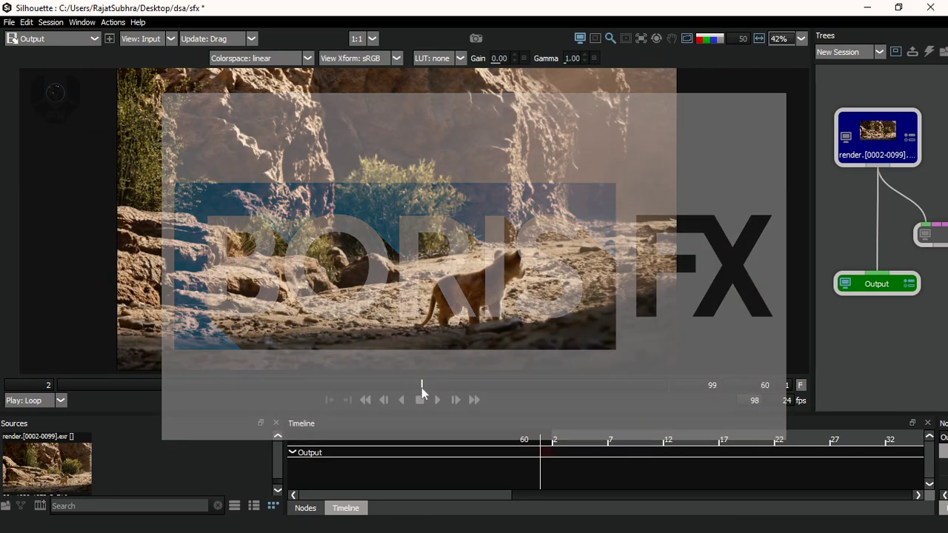
drag(420, 386, 33, 363)
drag(474, 291, 430, 290)
scroll(431, 289, up, 1)
scroll(444, 288, down, 2)
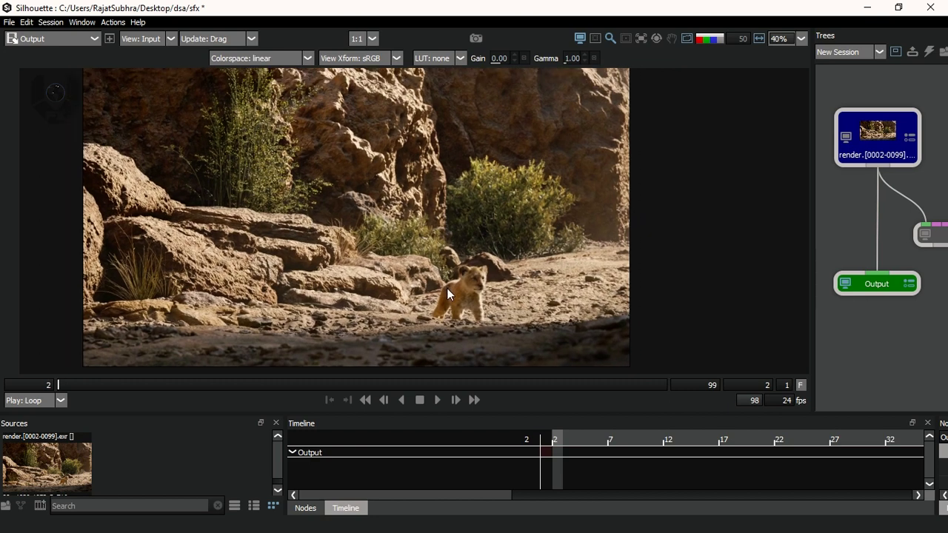
click(437, 400)
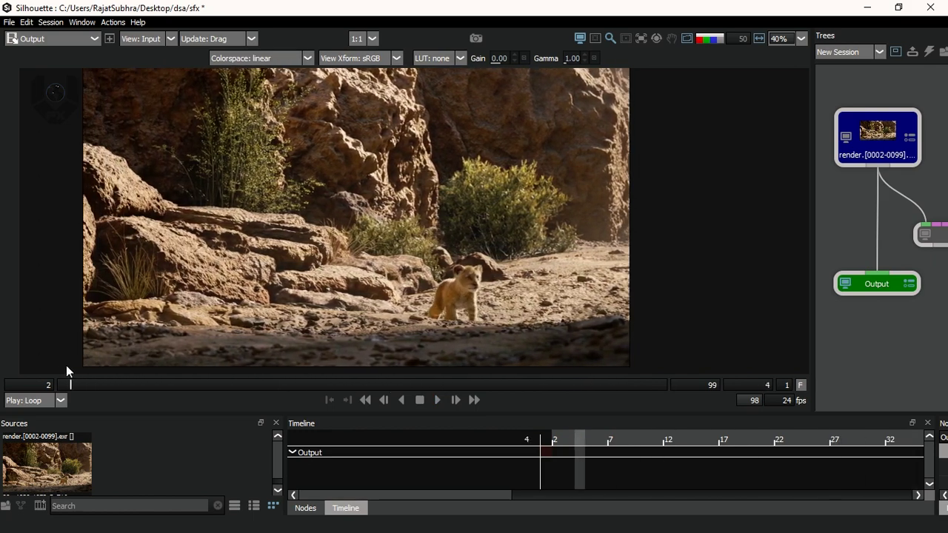
drag(93, 362, 359, 225)
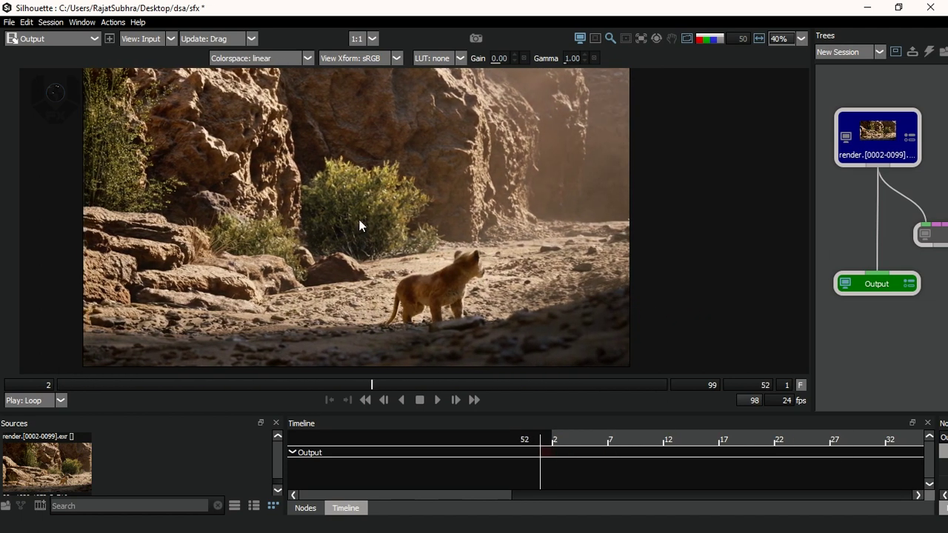
drag(375, 371, 59, 382)
drag(385, 254, 318, 236)
scroll(337, 234, up, 1)
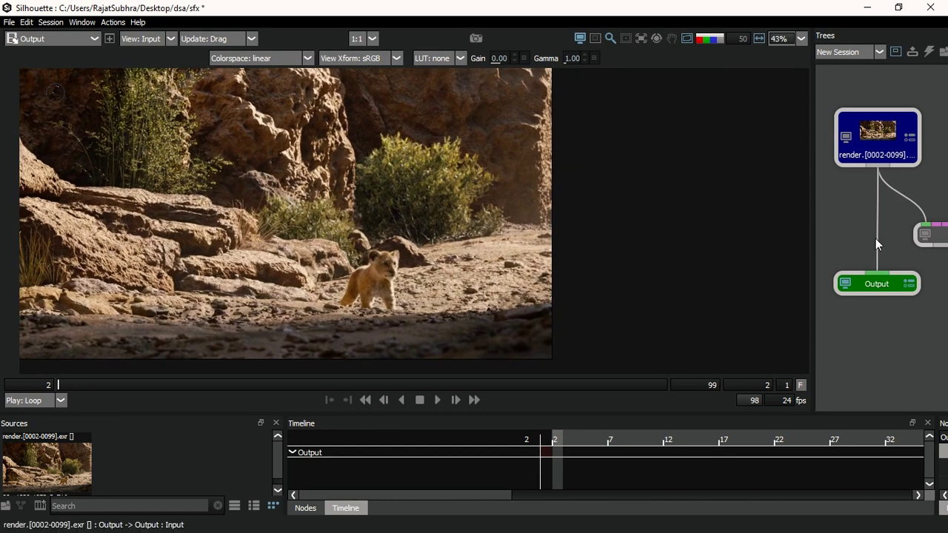
Widen the node tree area and move the Output node further below the render source
drag(811, 260, 740, 259)
drag(810, 287, 810, 339)
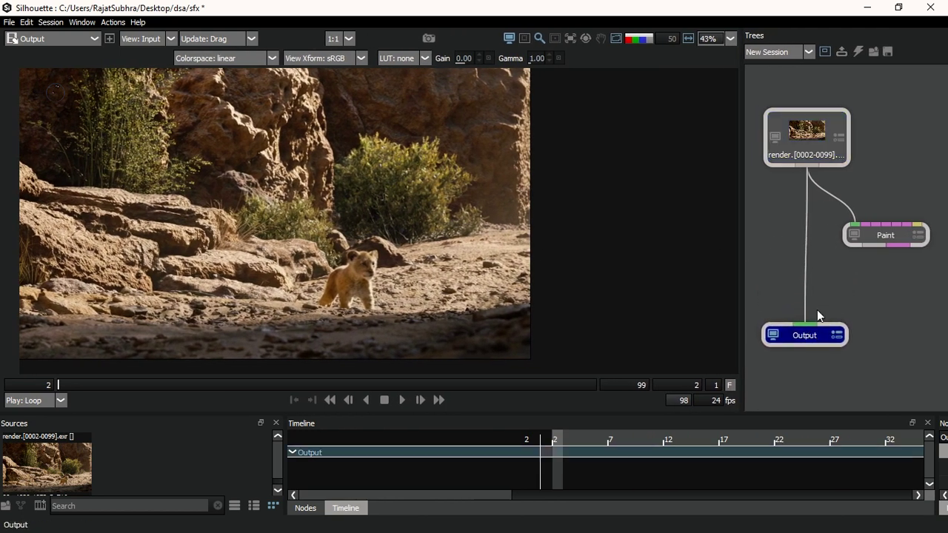
click(812, 216)
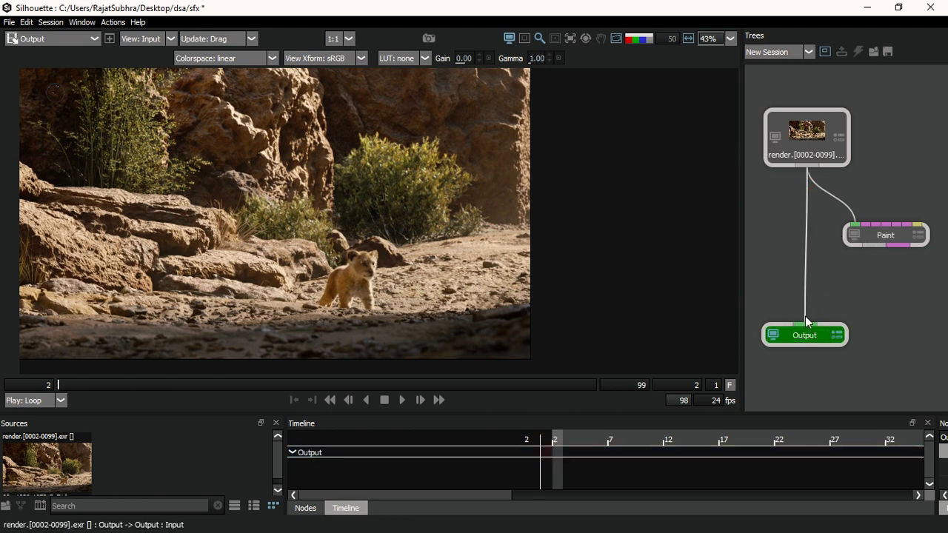
Insert the existing Paint node between the render source and the Output node
drag(804, 317, 861, 248)
drag(810, 338, 843, 333)
mouse_move(873, 257)
mouse_down()
mouse_move(882, 255)
mouse_move(861, 241)
mouse_up()
Examine the existing Paint node's cleanup result across the early frames, comparing it with the original footage
mouse_move(68, 389)
mouse_down()
mouse_move(161, 385)
mouse_move(78, 384)
mouse_move(145, 385)
mouse_up()
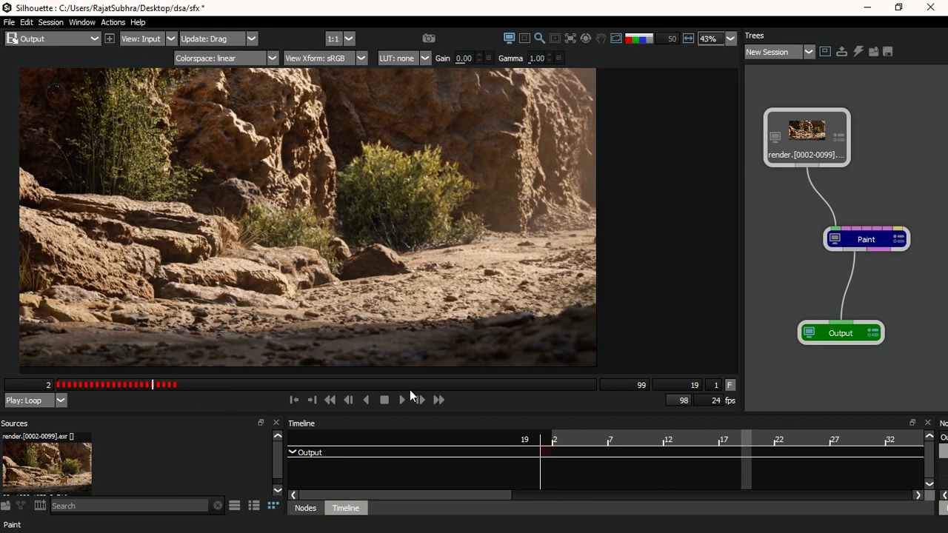
click(866, 239)
drag(328, 238, 333, 239)
key(1)
key(1)
key(1)
key(1)
mouse_move(152, 315)
mouse_down()
mouse_move(119, 305)
mouse_move(75, 314)
mouse_up()
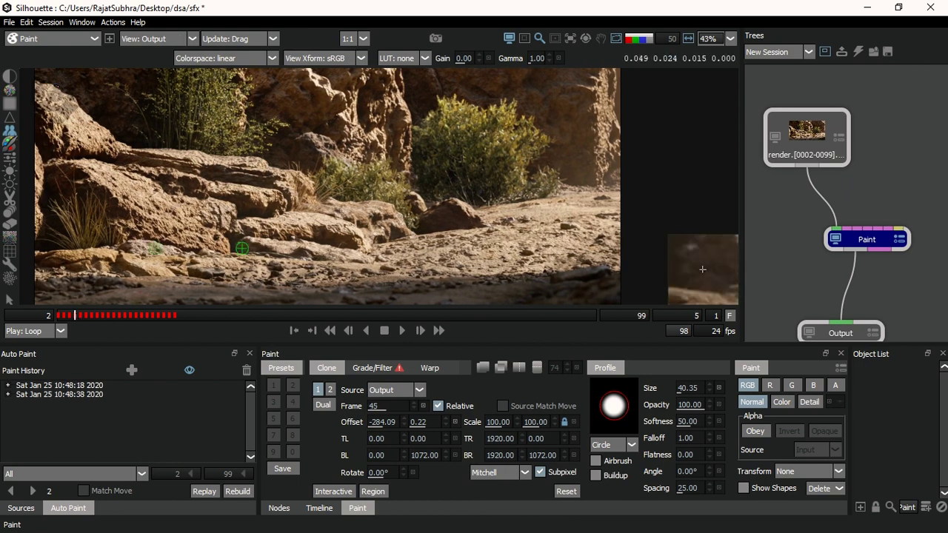
Take the existing Paint node out of the chain so the render source feeds Output directly, and display the source
mouse_move(874, 245)
mouse_down()
mouse_move(930, 234)
mouse_move(815, 221)
mouse_move(808, 164)
mouse_up()
drag(824, 330, 789, 321)
double_click(800, 321)
drag(803, 148, 800, 143)
double_click(797, 152)
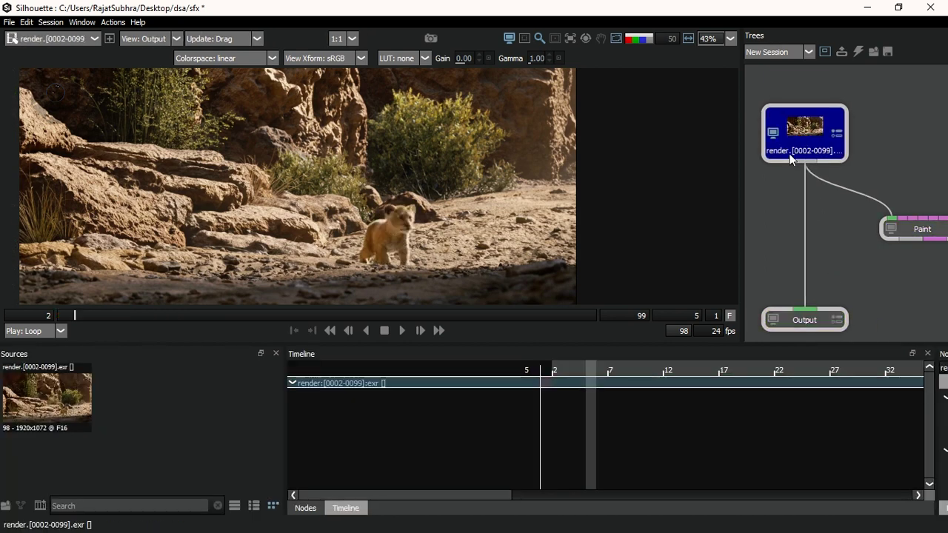
drag(363, 344, 363, 402)
click(812, 212)
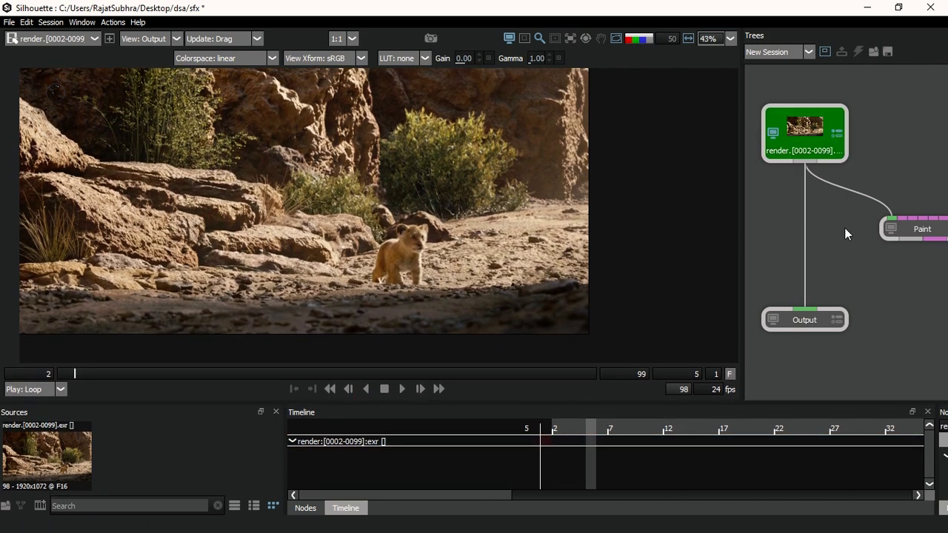
Disconnect the existing Paint node from the render source and leave it aside in the tree
drag(842, 228, 855, 238)
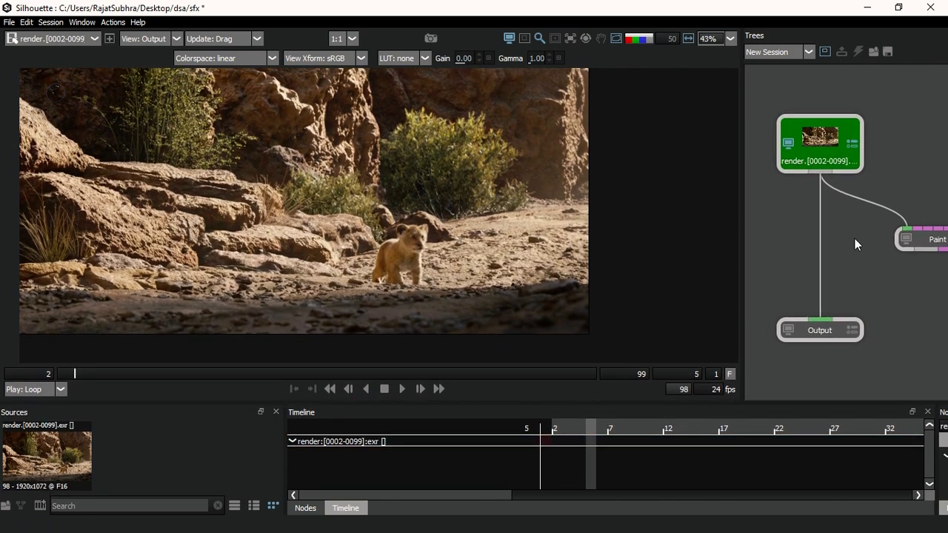
click(906, 238)
mouse_move(923, 236)
mouse_down()
mouse_move(932, 228)
mouse_move(843, 205)
mouse_move(892, 199)
mouse_move(853, 189)
mouse_up()
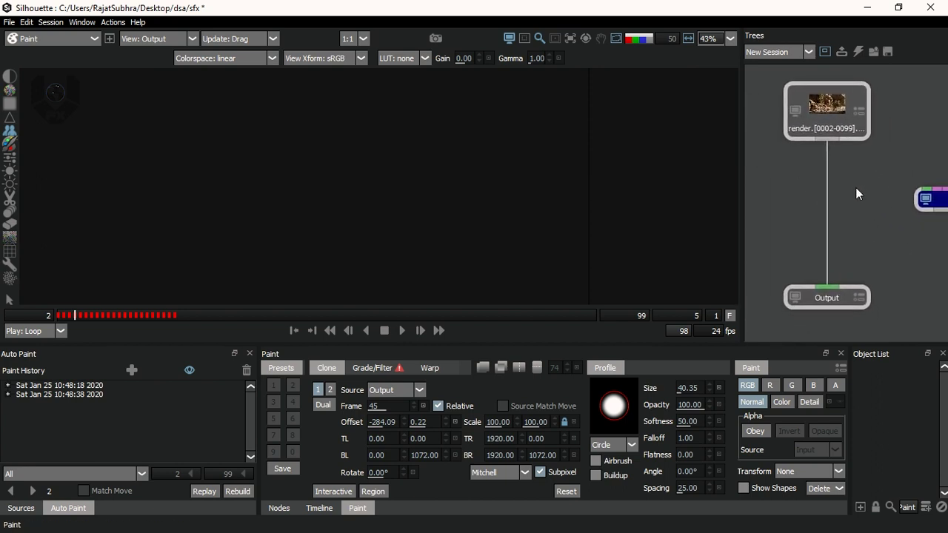
Return to frame 2 and add a new Paint node from the Silhouette node category to the tree
click(278, 508)
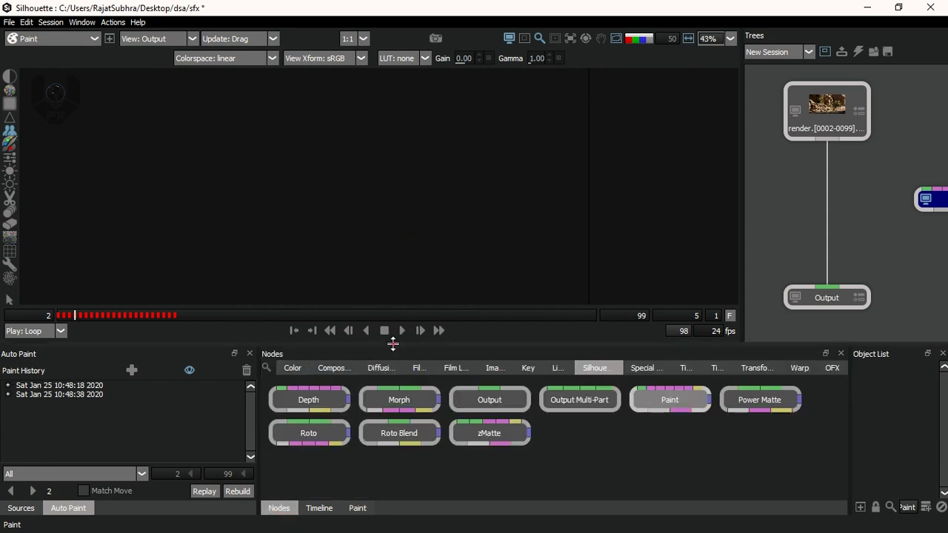
scroll(508, 184, down, 3)
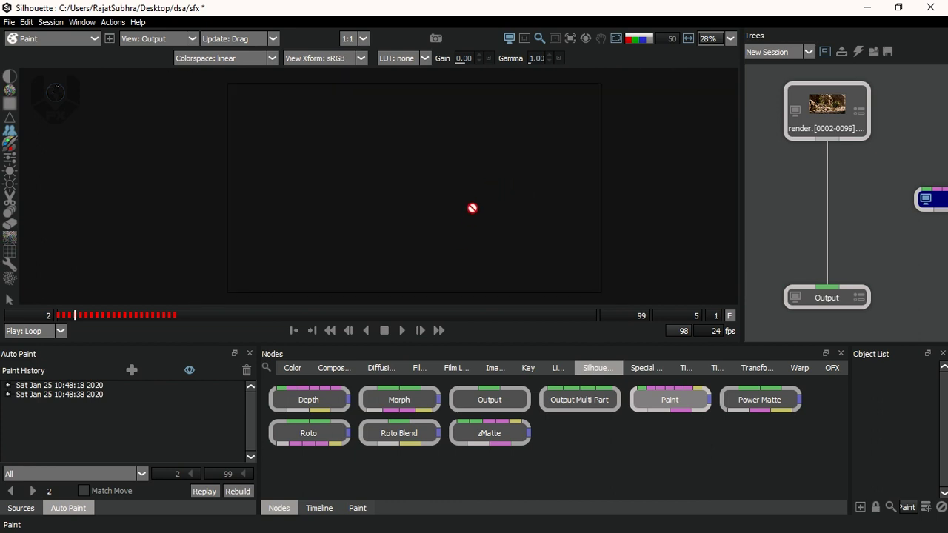
scroll(418, 194, down, 1)
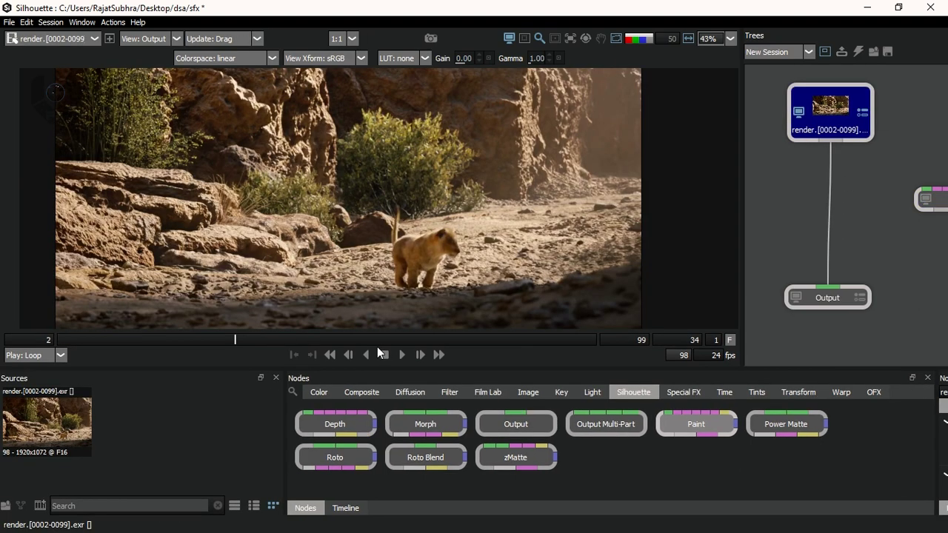
drag(377, 346, 58, 342)
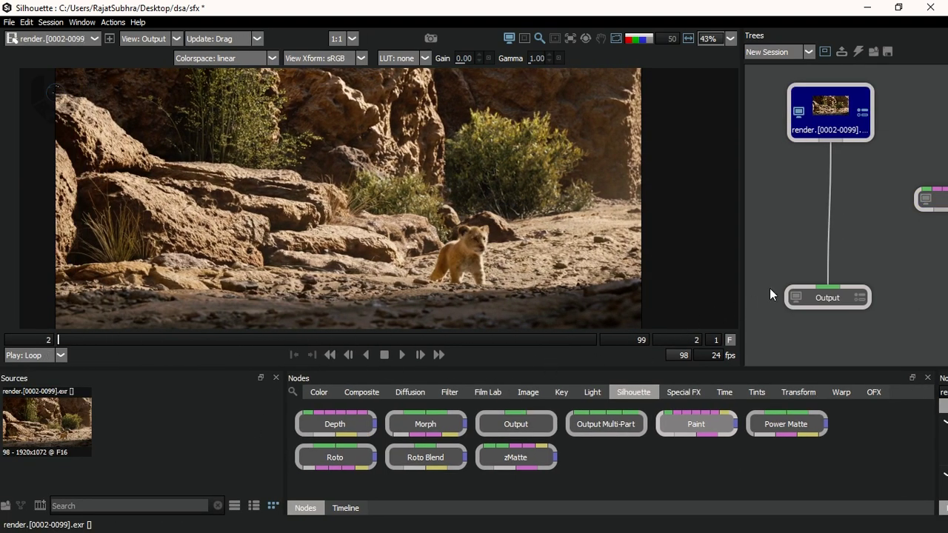
drag(816, 278, 802, 271)
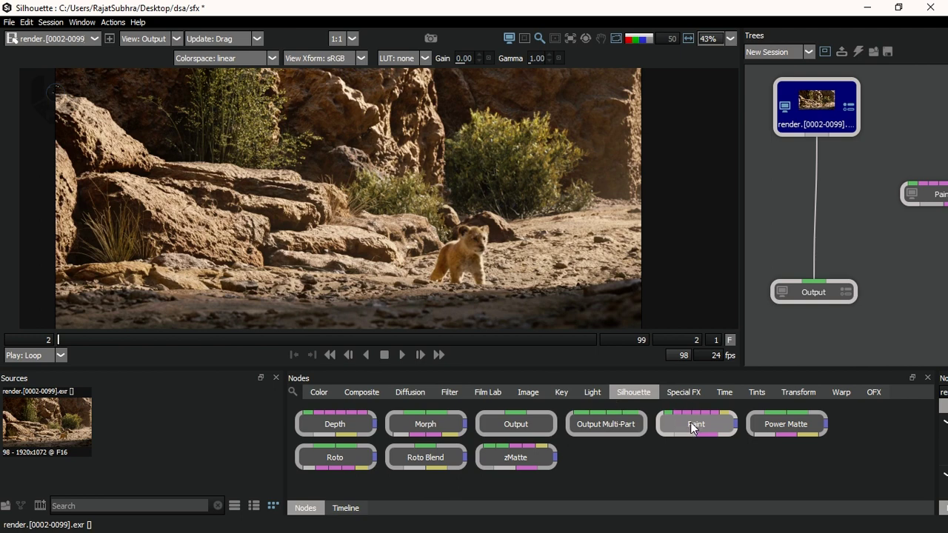
mouse_move(696, 424)
mouse_down()
mouse_move(812, 225)
mouse_move(853, 244)
mouse_move(861, 262)
mouse_up()
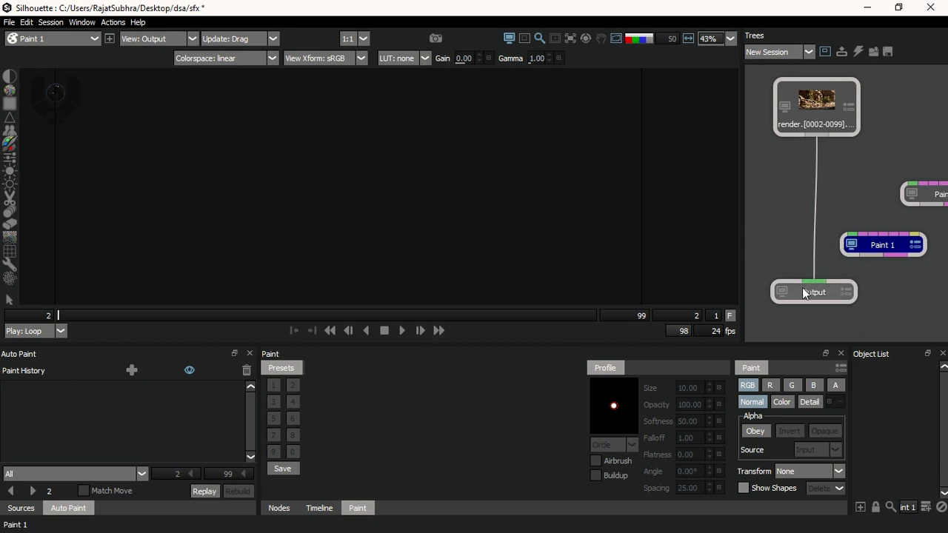
Connect the new Paint node between the render source and Output, and align it above the Output node
drag(803, 284, 801, 308)
click(873, 244)
drag(872, 244, 834, 239)
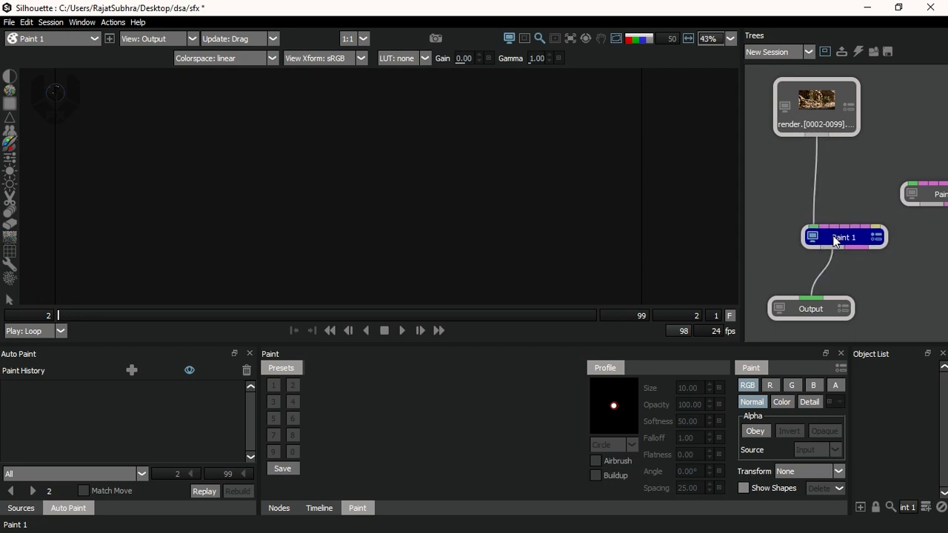
drag(847, 237, 828, 223)
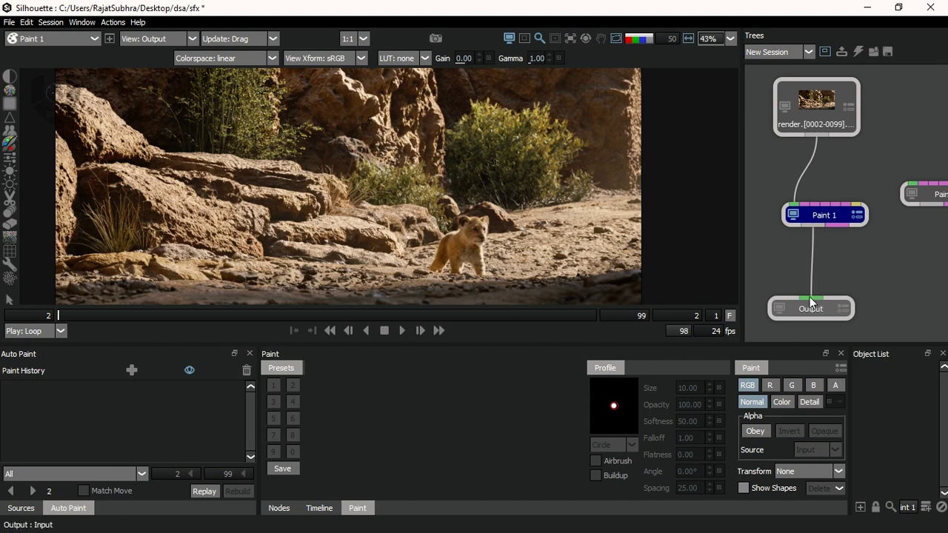
View the render source, the new Paint node and the Output node in turn
click(814, 104)
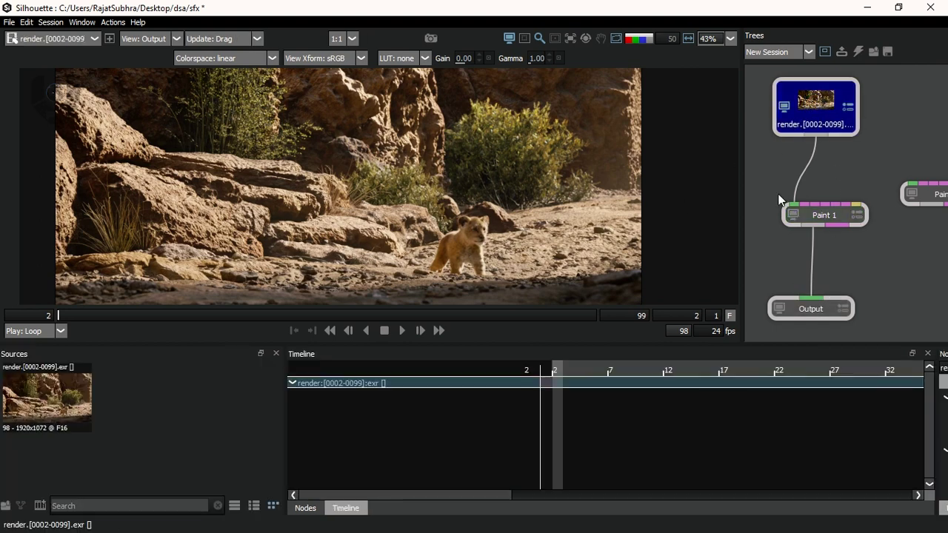
click(820, 213)
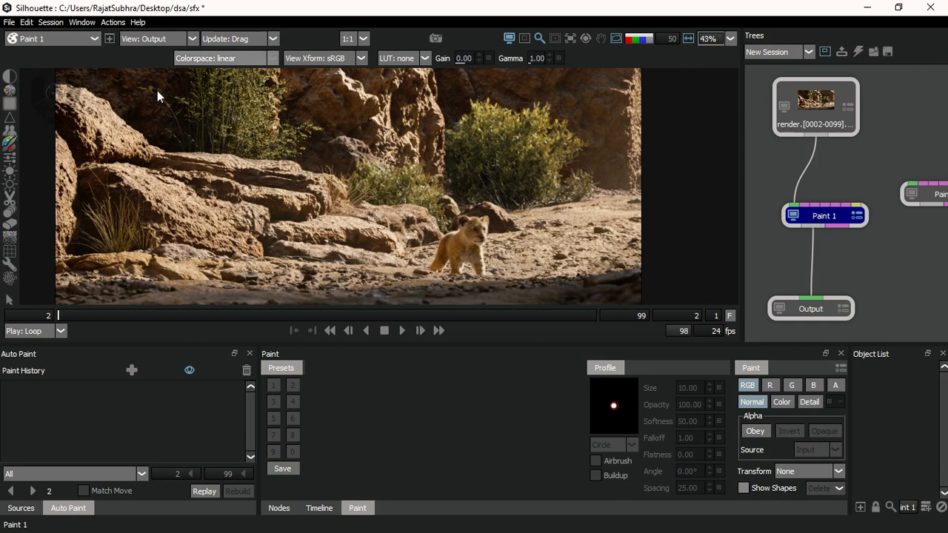
click(814, 311)
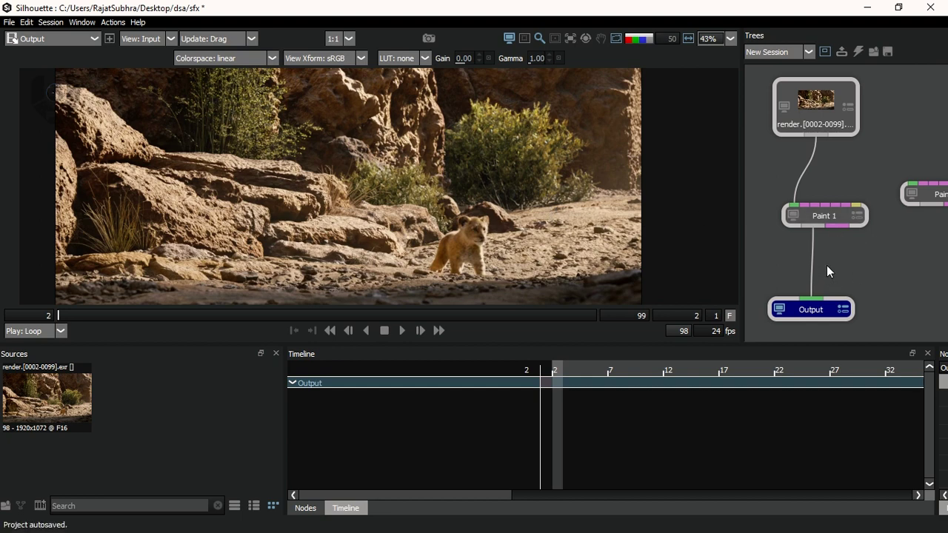
click(859, 258)
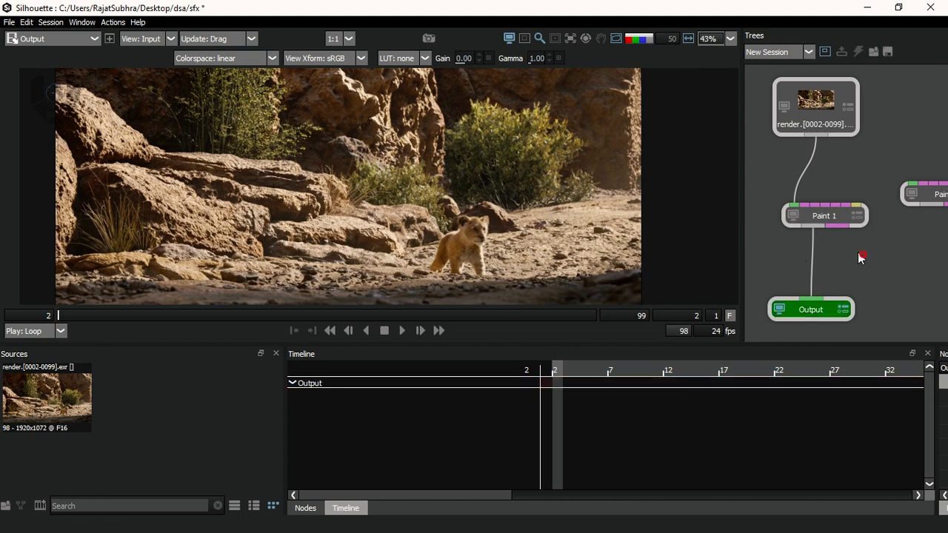
Open the new Paint node for editing and activate the Clone tool
click(826, 215)
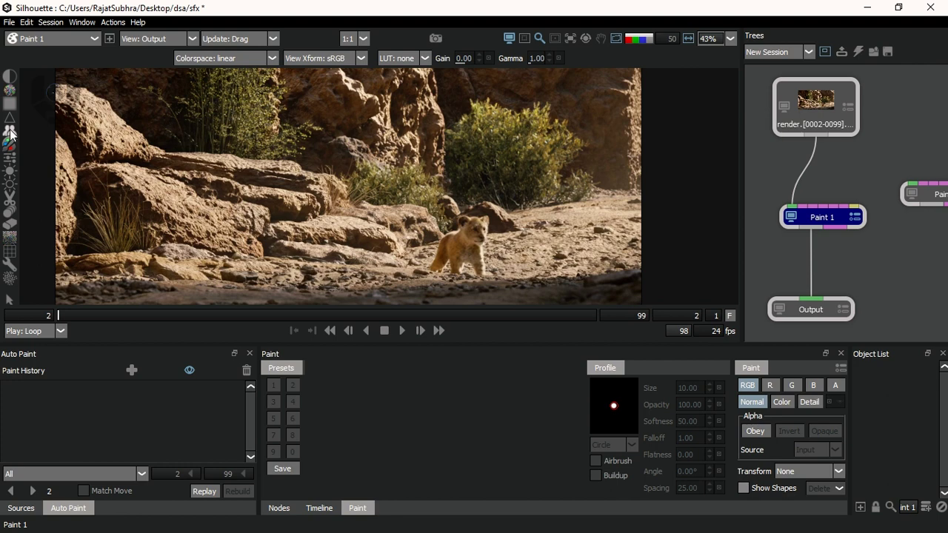
drag(384, 240, 355, 223)
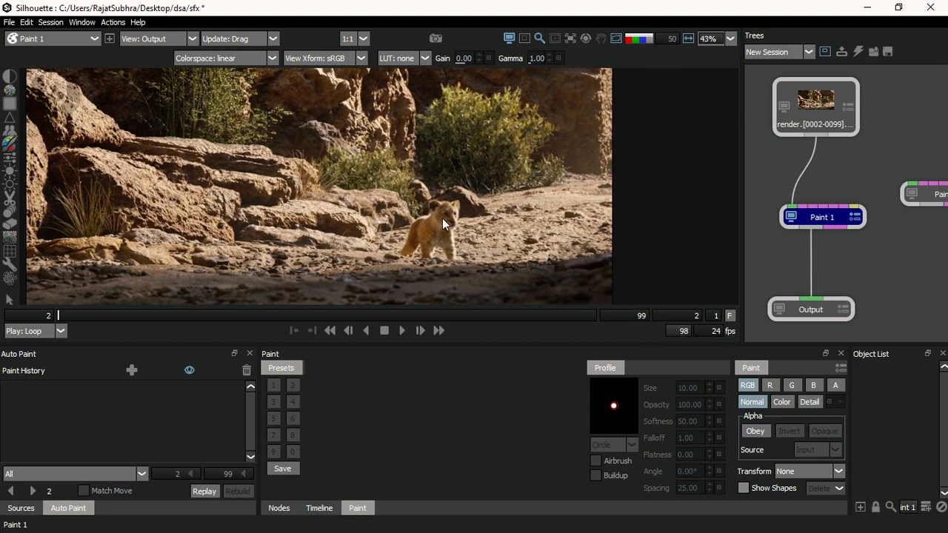
click(821, 217)
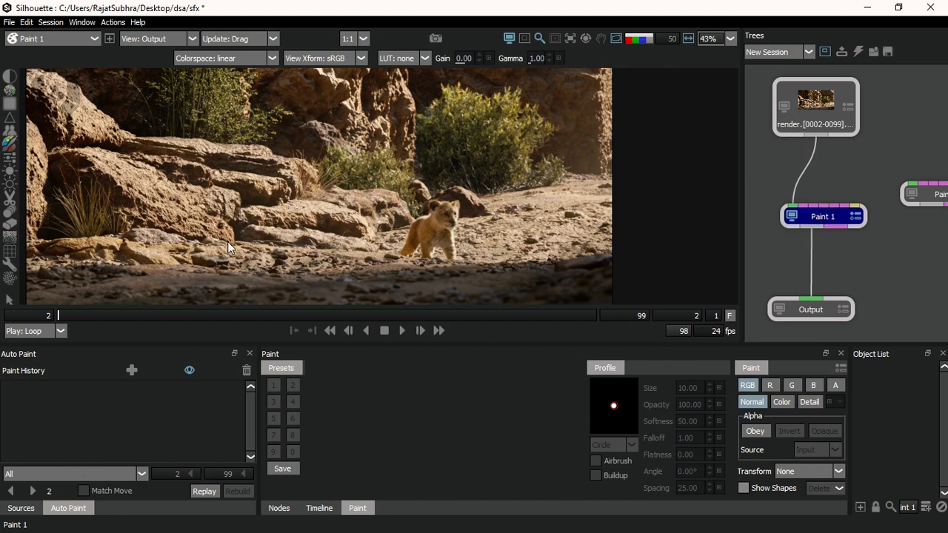
click(12, 133)
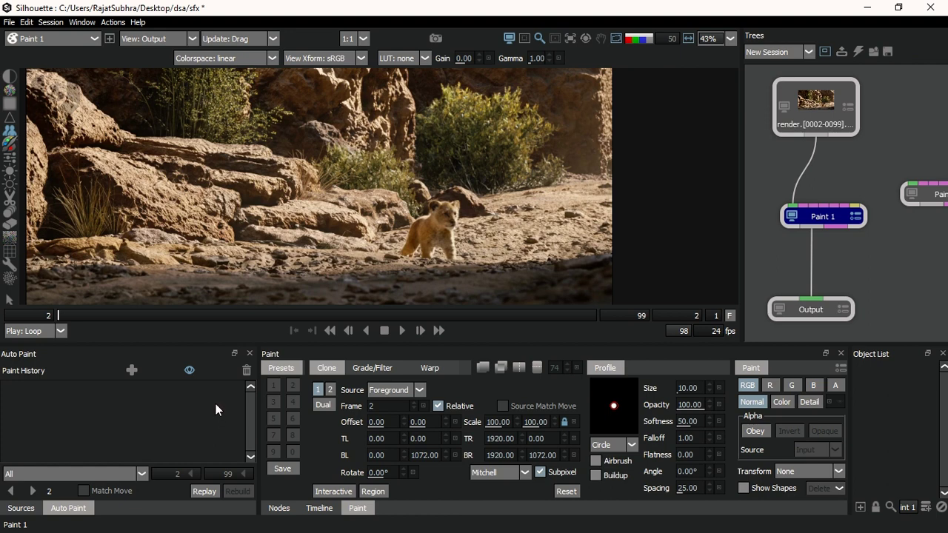
Close the Auto Paint, Sources, Object List and Object panels to free space around the paint settings
click(251, 353)
drag(259, 375, 201, 378)
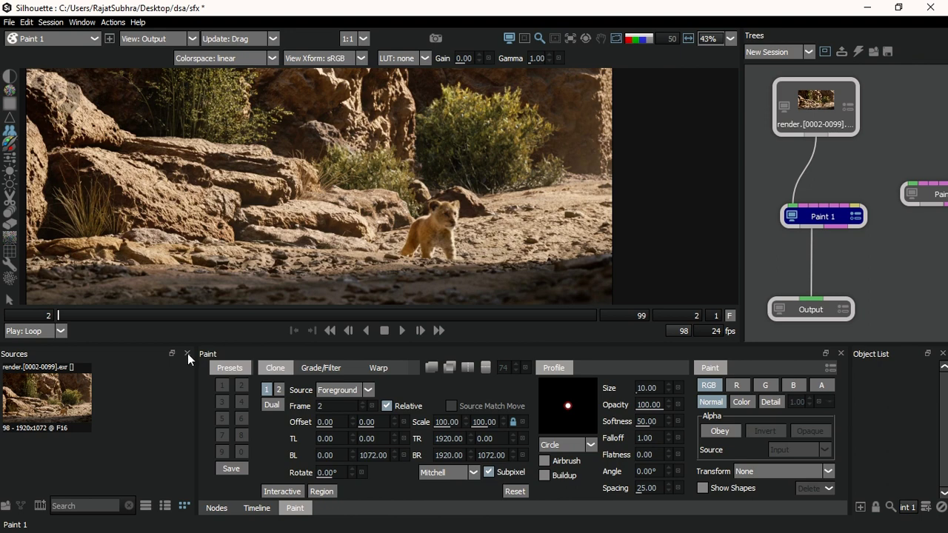
click(194, 353)
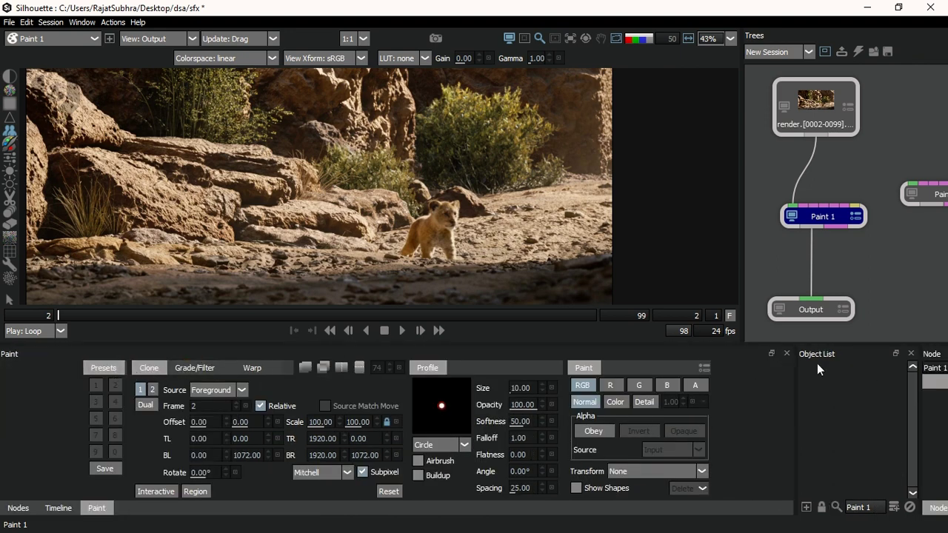
click(911, 354)
drag(897, 361, 779, 361)
drag(907, 352, 577, 325)
click(775, 334)
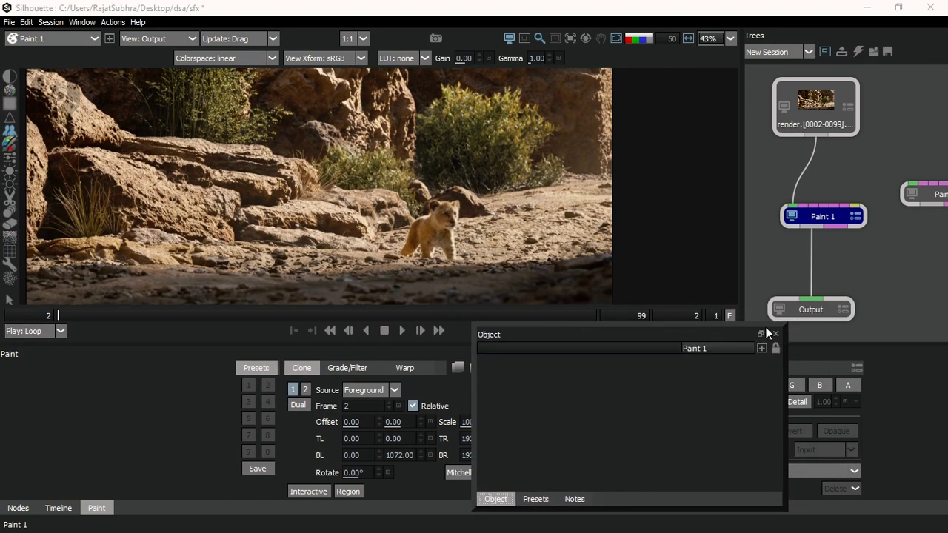
Close the remaining floating window with the Object, Presets and Notes panels
click(775, 333)
click(775, 334)
click(776, 334)
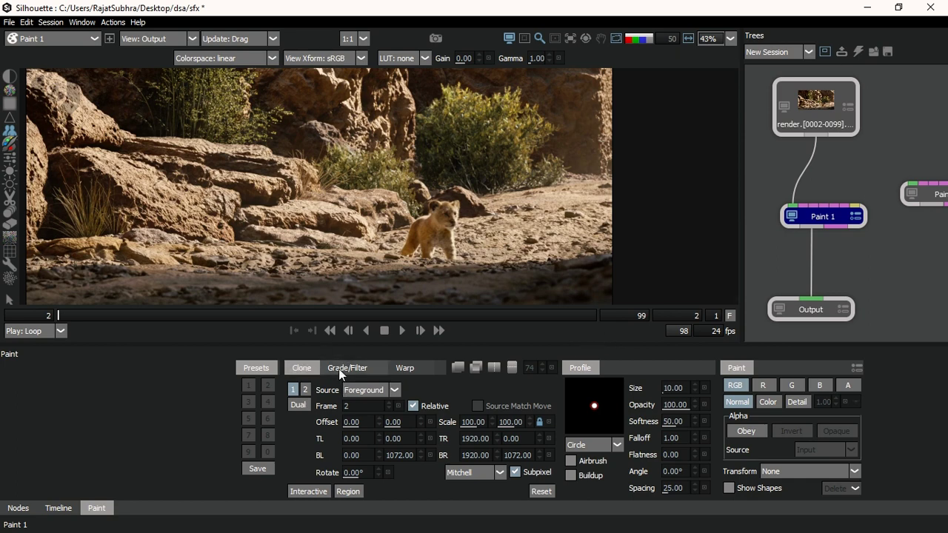
Enable painting on the alpha channel, then view the Grade/Filter and Warp settings and return to the Clone settings
mouse_move(400, 251)
mouse_down()
mouse_move(482, 255)
mouse_move(445, 242)
mouse_up()
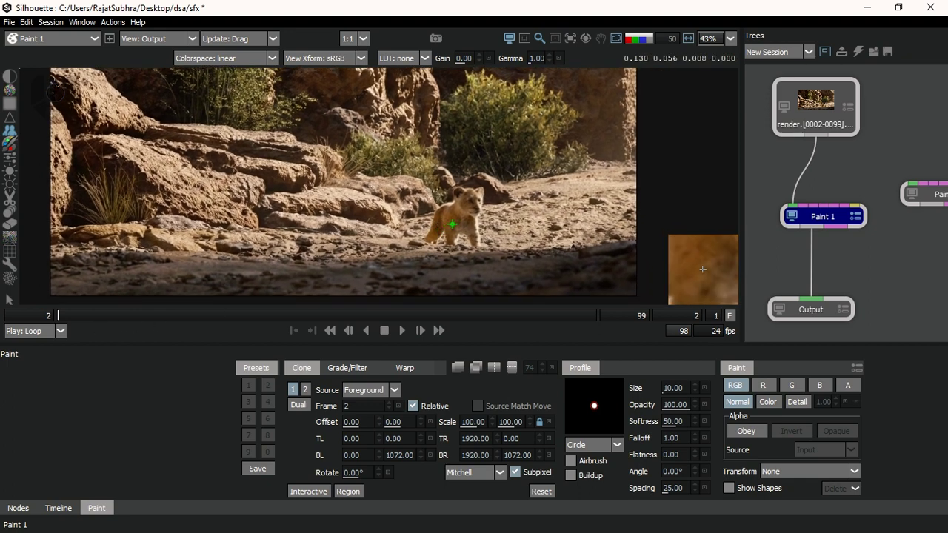
click(847, 385)
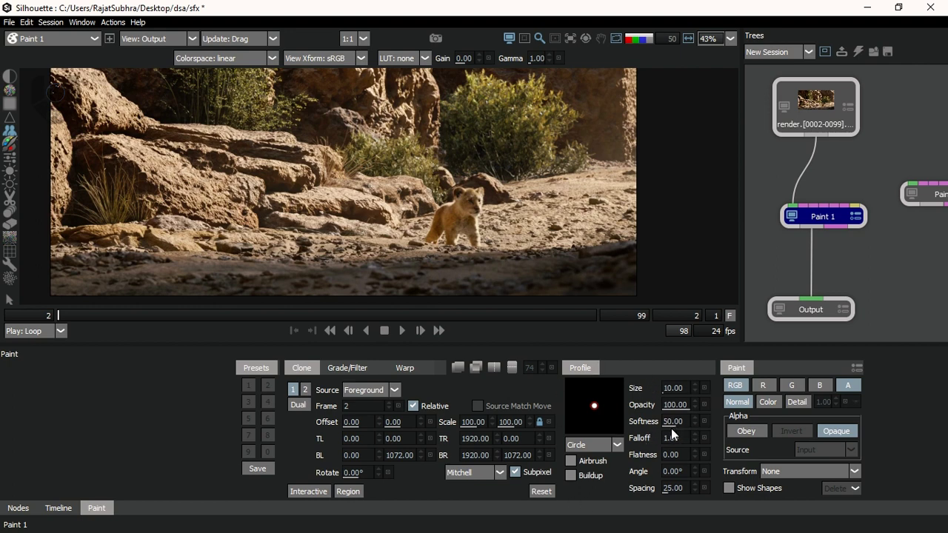
click(347, 367)
click(408, 368)
click(300, 368)
Examine the lion cub and the ground around it at several zoom levels
drag(422, 220, 395, 219)
scroll(428, 222, up, 1)
scroll(429, 222, up, 3)
scroll(428, 222, down, 4)
scroll(429, 223, up, 5)
scroll(428, 222, down, 5)
scroll(429, 222, up, 5)
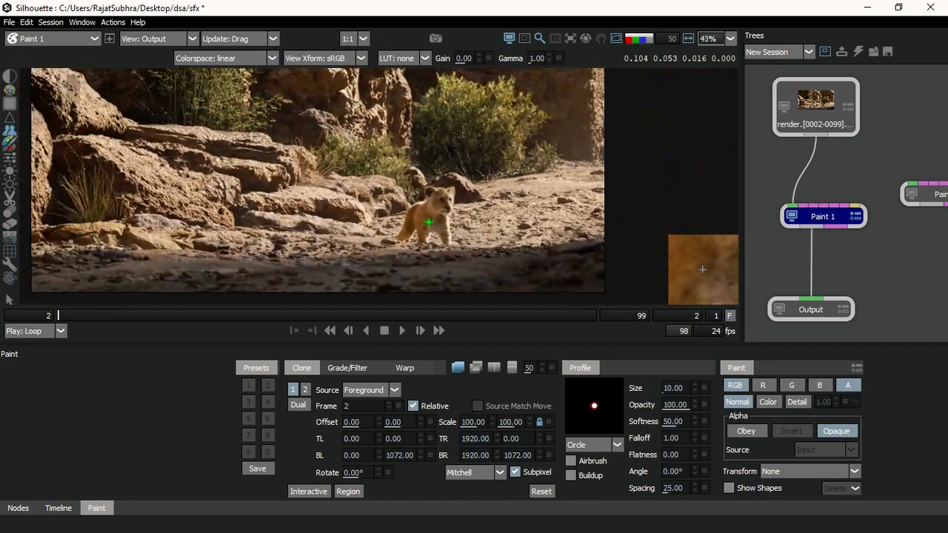
scroll(428, 222, down, 1)
scroll(429, 222, up, 2)
scroll(428, 222, down, 3)
scroll(428, 222, up, 4)
scroll(428, 222, down, 5)
scroll(428, 222, up, 4)
scroll(429, 222, down, 3)
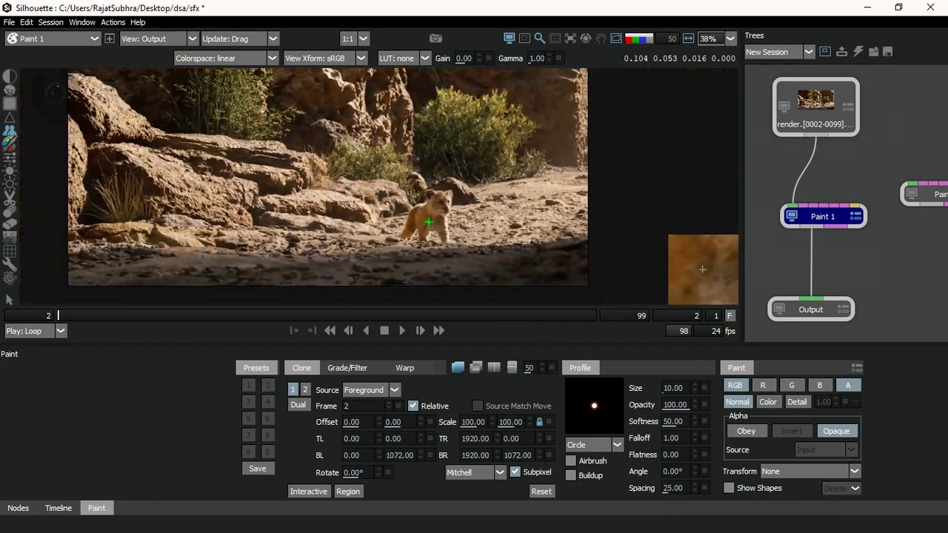
scroll(429, 222, up, 3)
scroll(428, 221, up, 1)
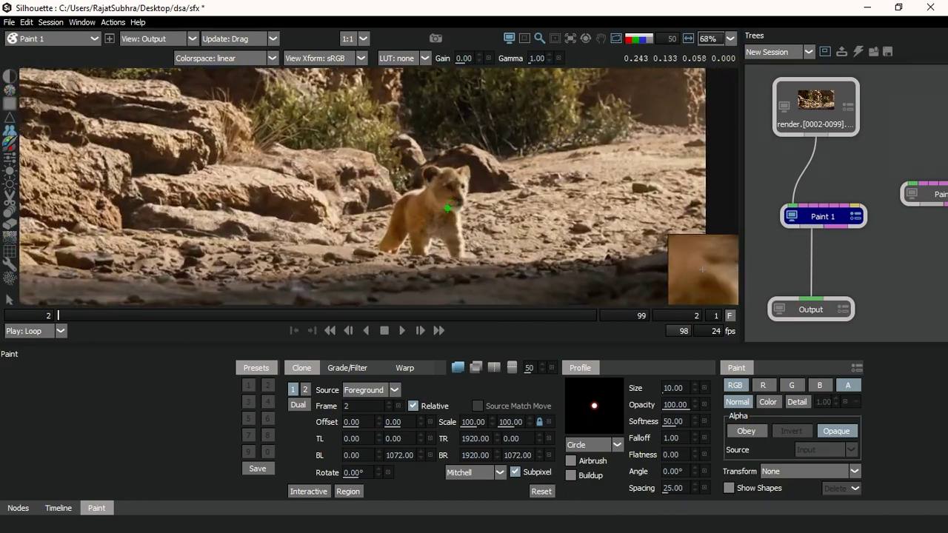
scroll(450, 205, down, 2)
scroll(438, 223, up, 1)
scroll(439, 222, down, 2)
scroll(439, 220, up, 1)
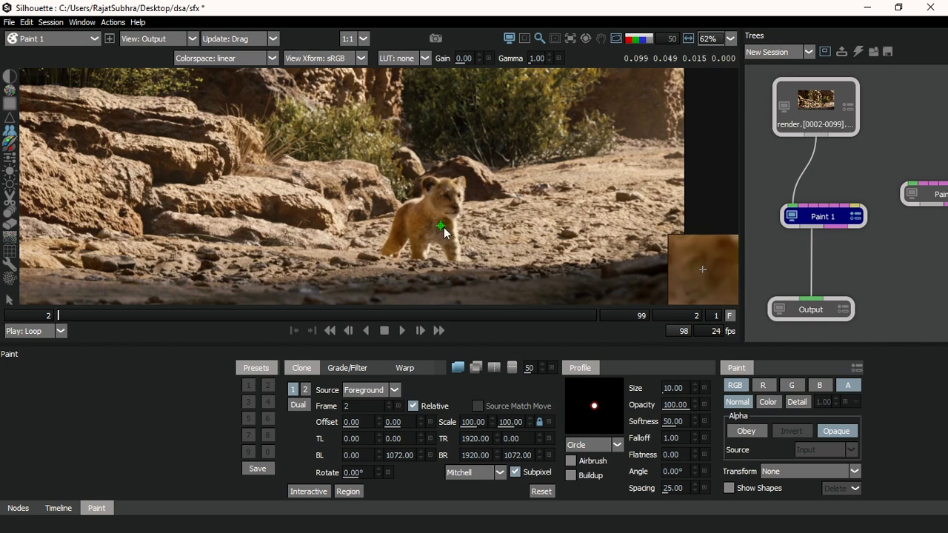
Enlarge the clone brush to a size of about 62 and offset the clone source by about -112.7, 96.8
mouse_move(447, 232)
mouse_down()
mouse_move(465, 232)
mouse_move(449, 232)
mouse_move(471, 221)
mouse_up()
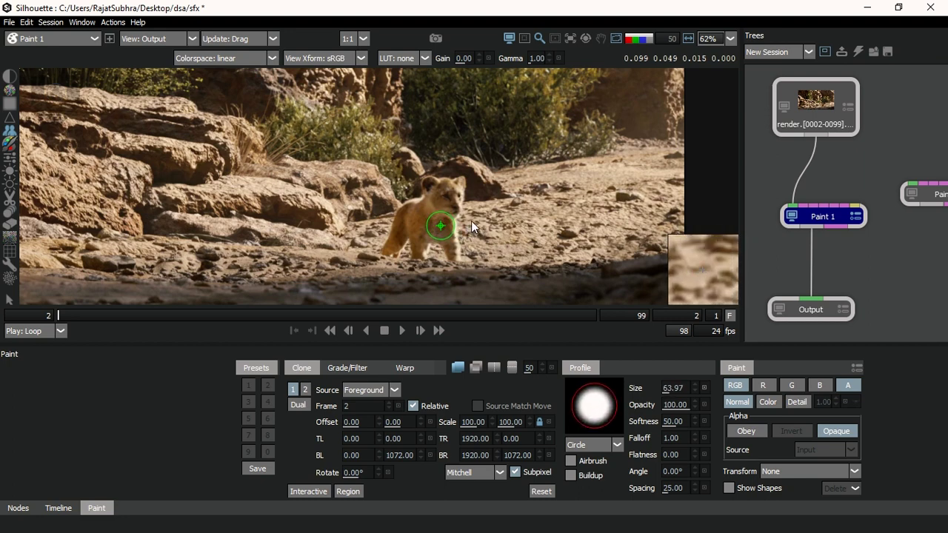
drag(471, 219, 470, 220)
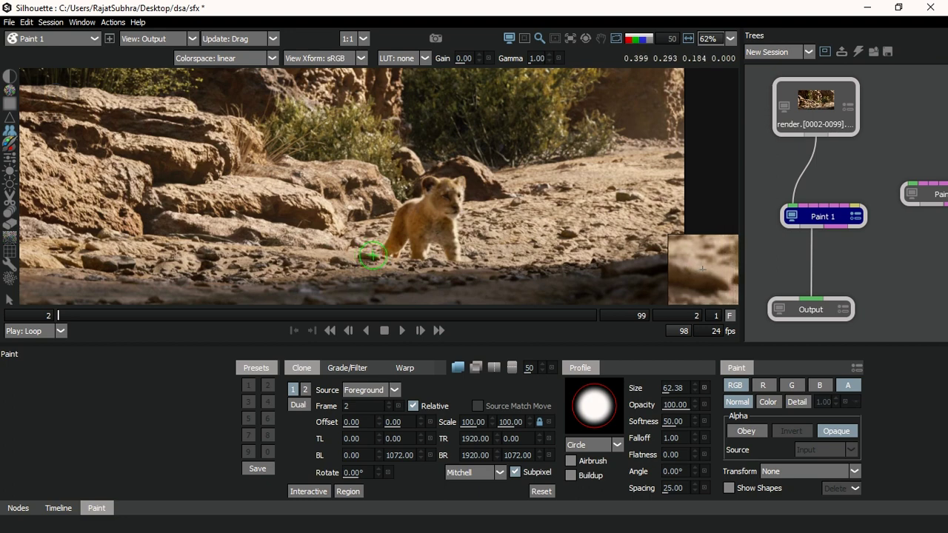
mouse_move(373, 256)
mouse_down()
mouse_move(386, 255)
mouse_move(349, 264)
mouse_move(398, 225)
mouse_up()
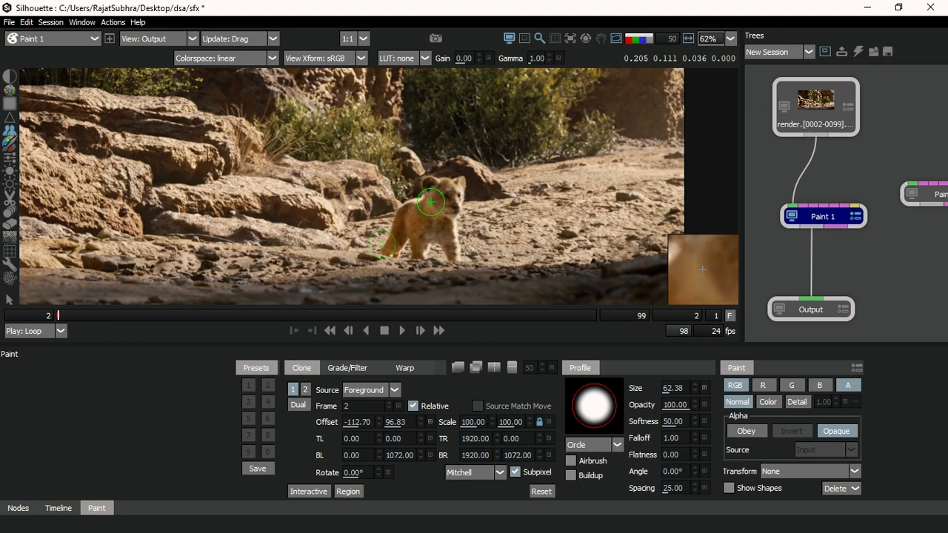
Try to clone the rocky ground over the cub's back and hind legs, then undo the strokes
click(405, 212)
mouse_move(404, 212)
mouse_down()
mouse_move(434, 200)
mouse_move(428, 218)
mouse_move(407, 220)
mouse_move(419, 233)
mouse_move(405, 212)
mouse_move(409, 238)
mouse_up()
drag(400, 238, 399, 251)
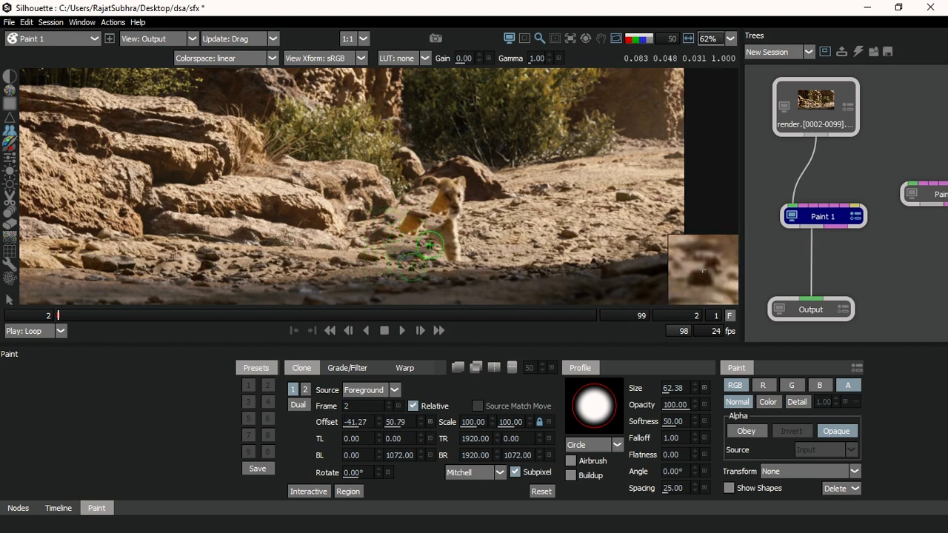
key(ctrl+z)
key(ctrl+z)
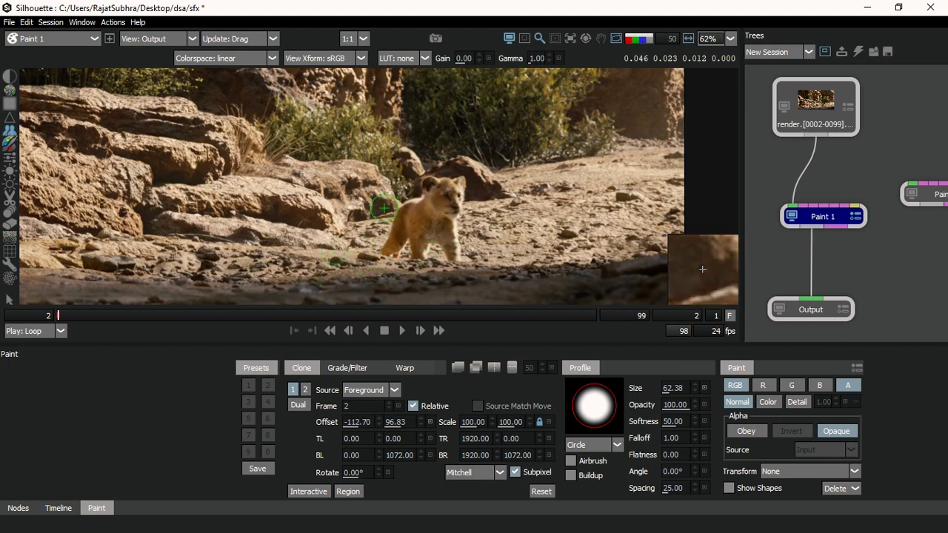
Set the clone source to Output and scrub between frame 2 and about frame 50 to compare the background
click(385, 388)
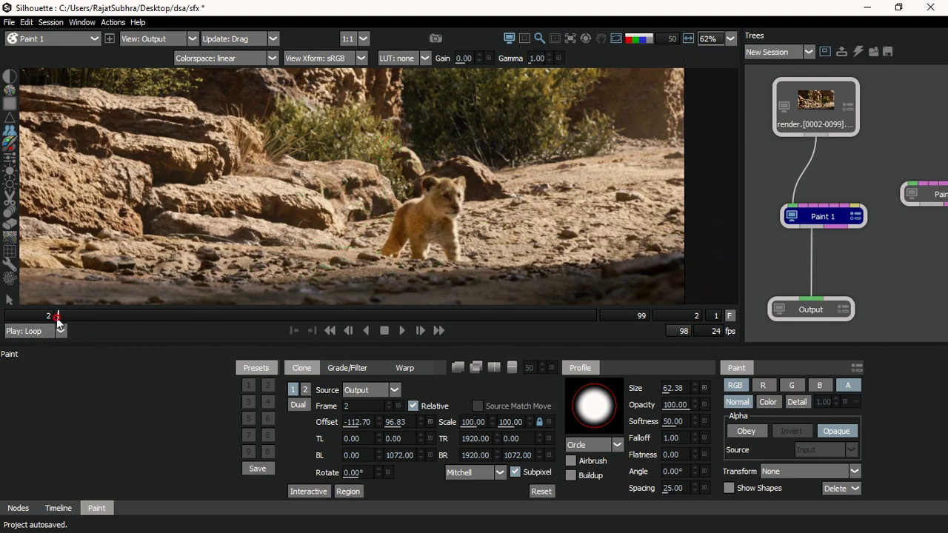
drag(86, 313, 290, 302)
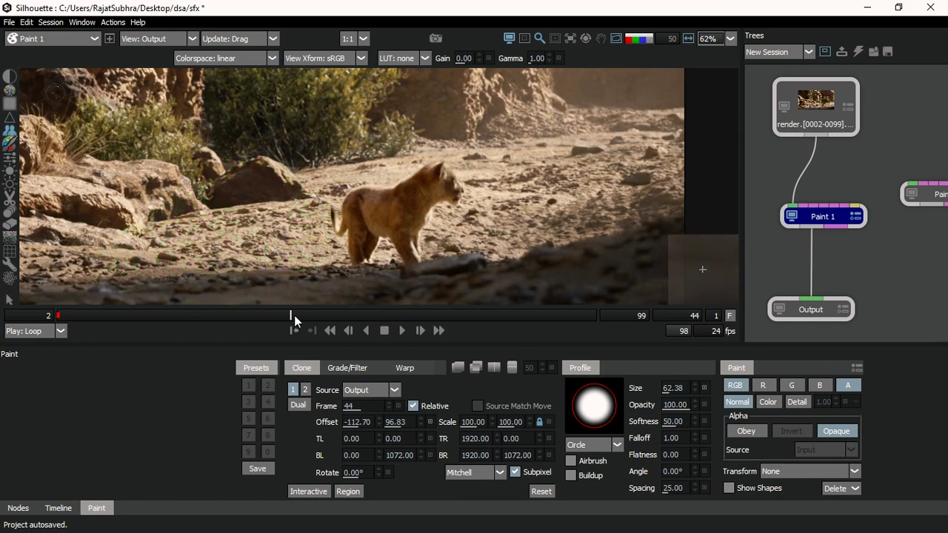
mouse_move(285, 314)
mouse_down()
mouse_move(81, 310)
mouse_move(56, 319)
mouse_up()
drag(192, 309, 322, 291)
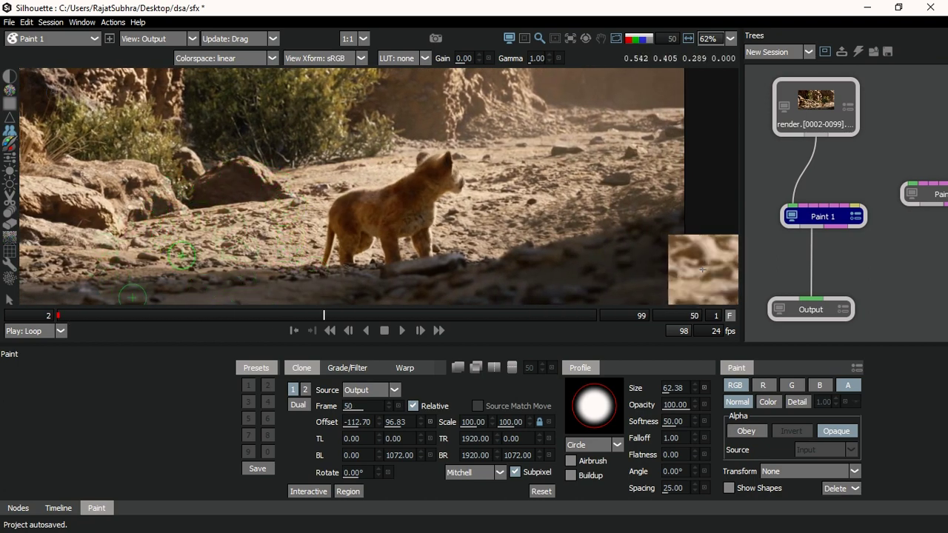
drag(274, 315, 57, 314)
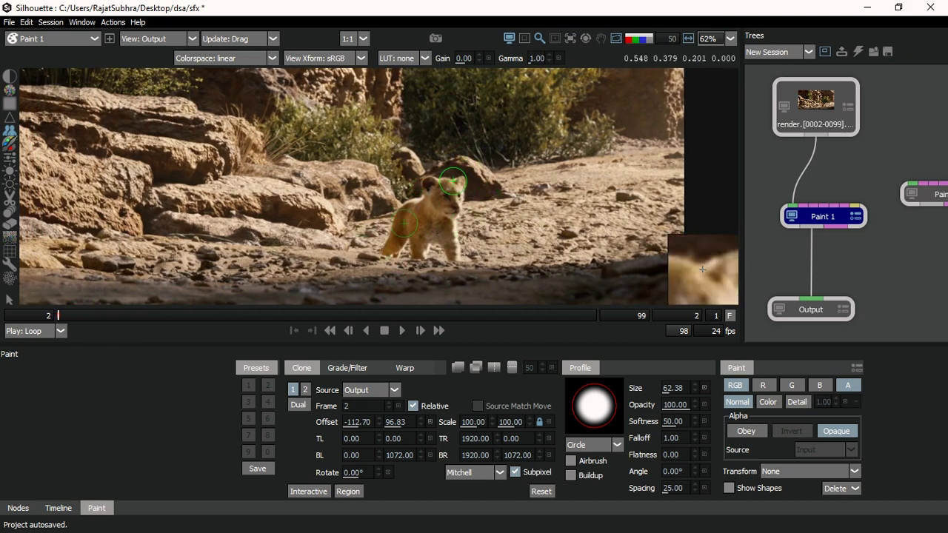
drag(251, 315, 307, 316)
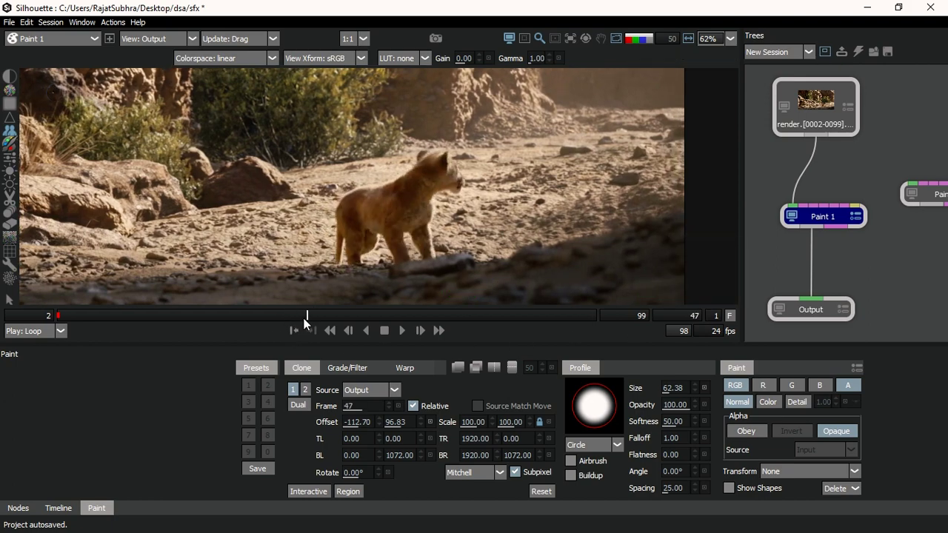
drag(304, 318, 41, 320)
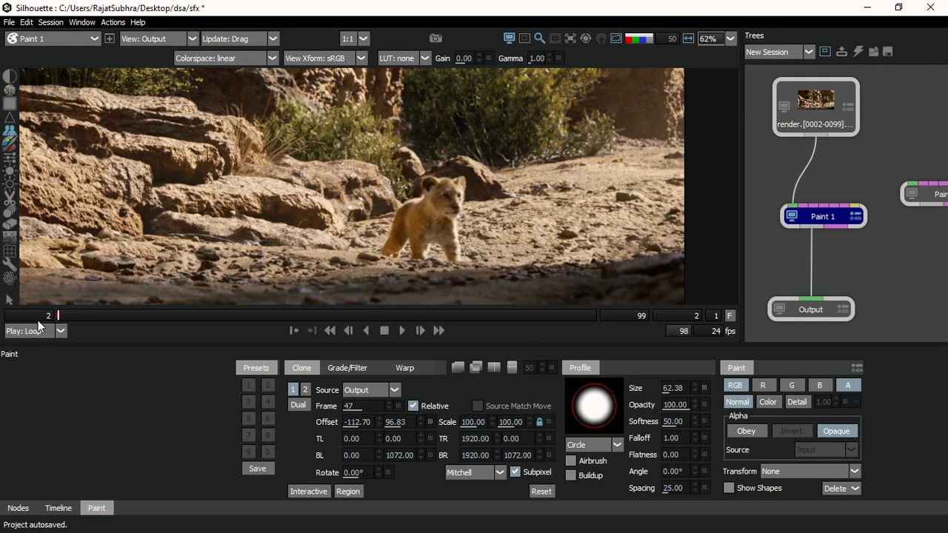
Set the clone source frame to 47 while staying on frame 2
drag(497, 252, 468, 240)
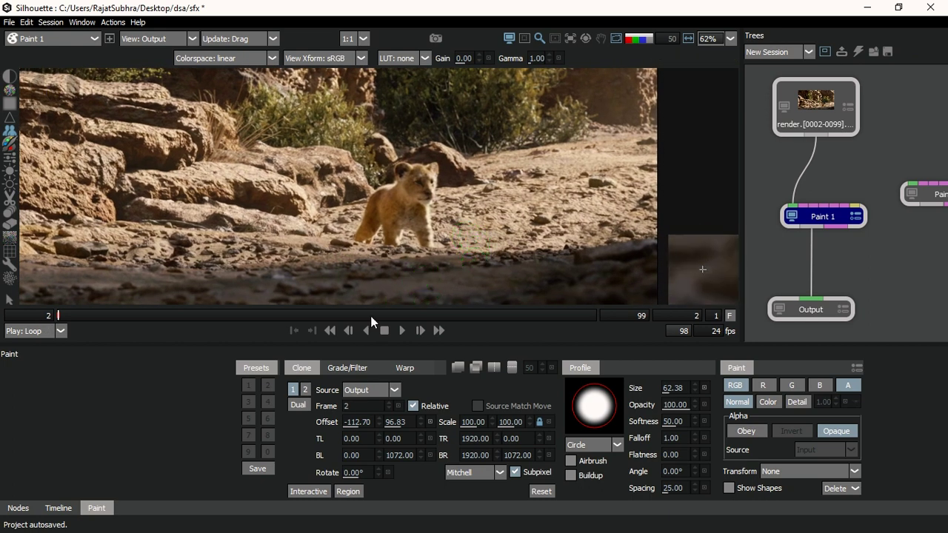
click(360, 406)
click(337, 410)
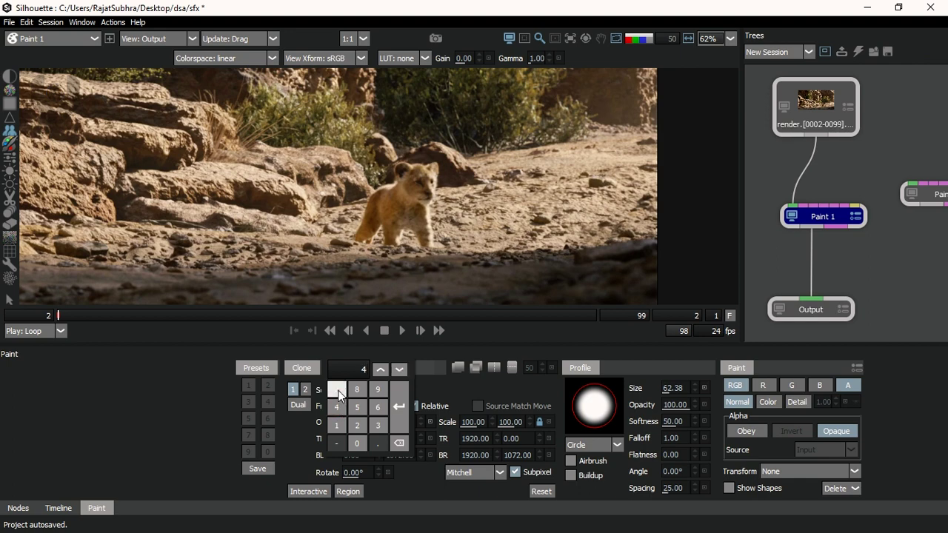
click(338, 391)
click(399, 403)
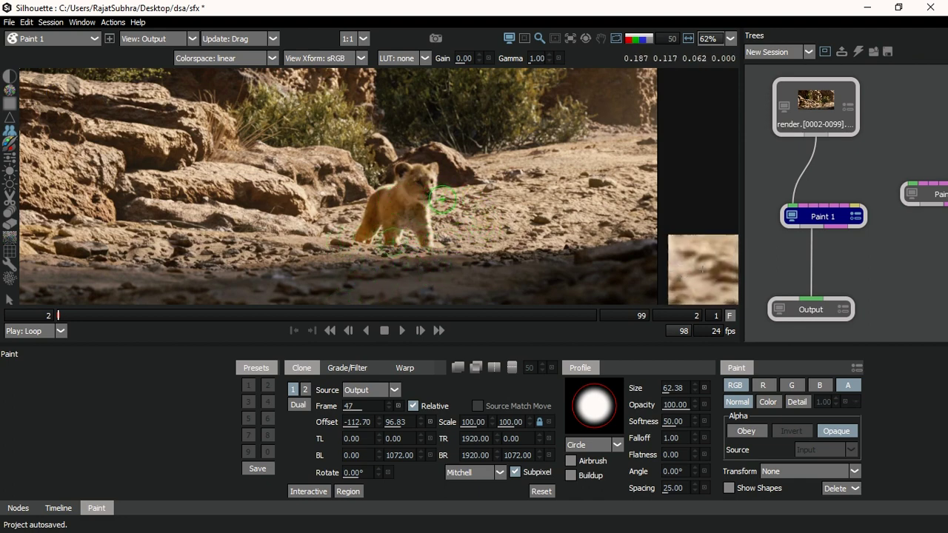
Toggle the vertical split on and off to compare frame 2 with the clone source frame
scroll(420, 215, up, 1)
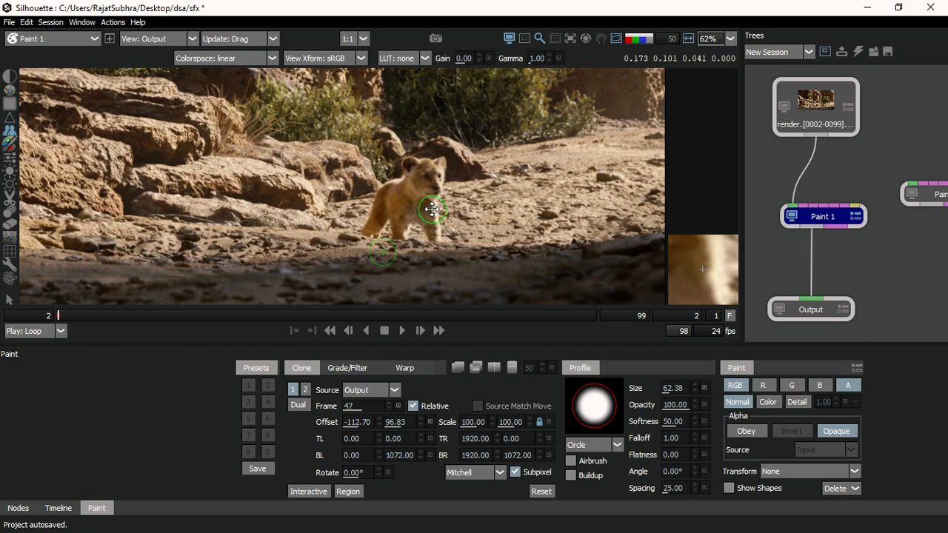
drag(420, 218, 416, 222)
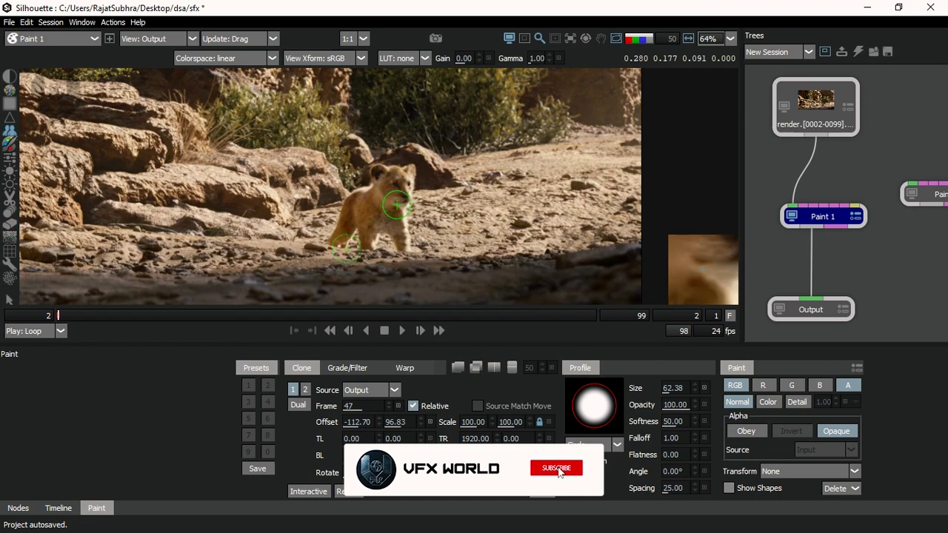
key(grave)
key(grave)
key(grave)
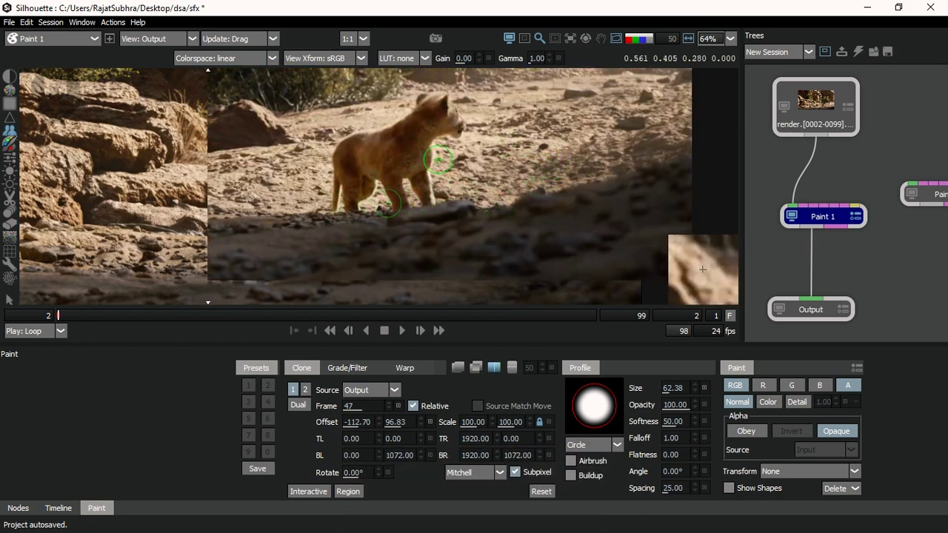
key(s)
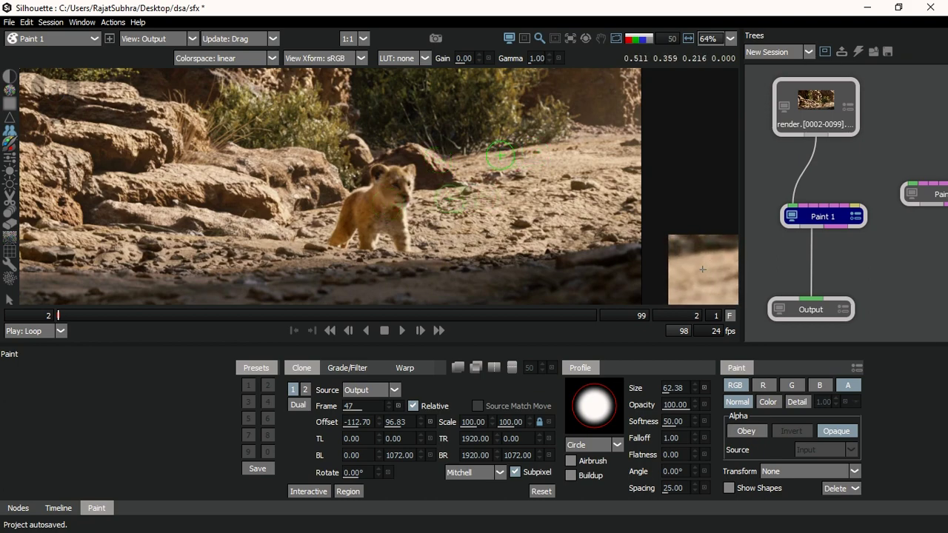
key(s)
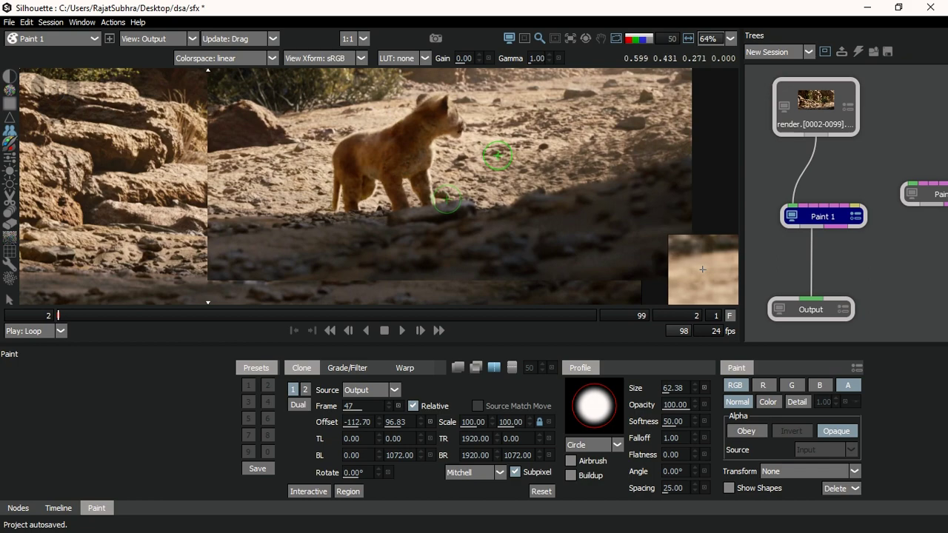
Overlay the clone source frame as a semi-transparent onion skin, toggle it on and off, and adjust its opacity
click(459, 367)
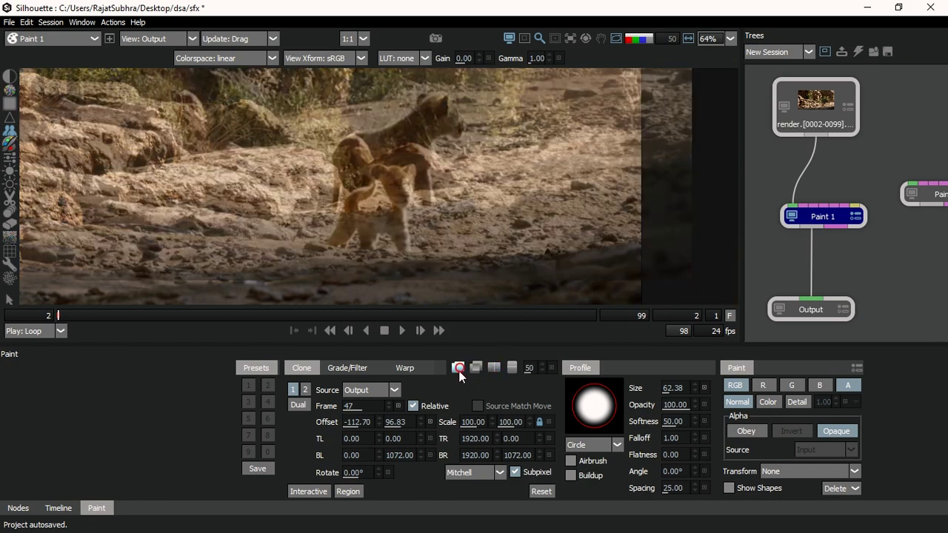
key(s)
key(s)
key(s)
drag(478, 217, 497, 254)
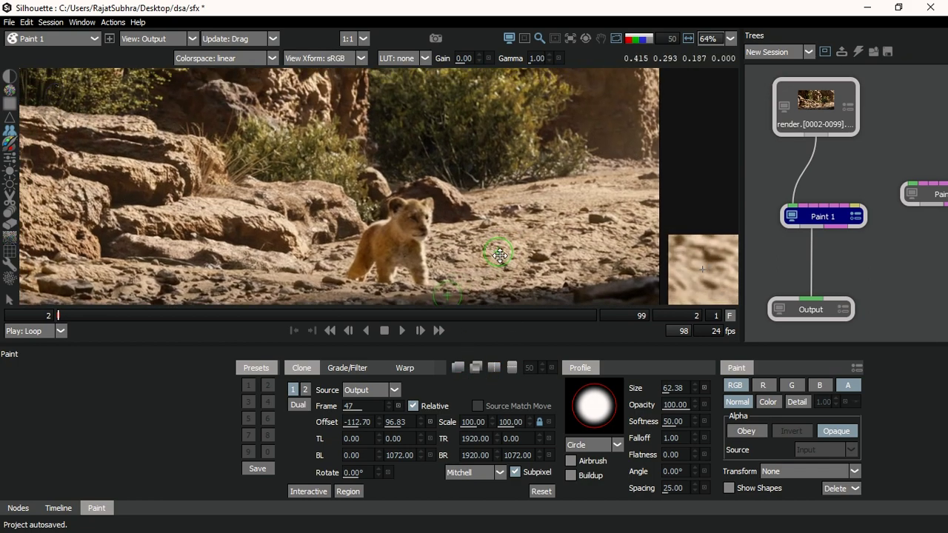
key(s)
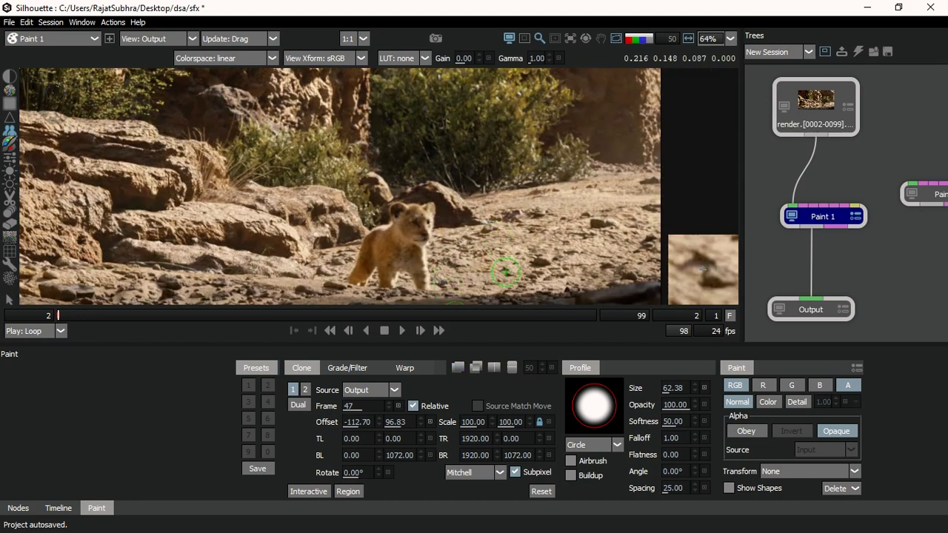
mouse_move(527, 371)
mouse_down()
mouse_move(501, 375)
mouse_move(533, 367)
mouse_up()
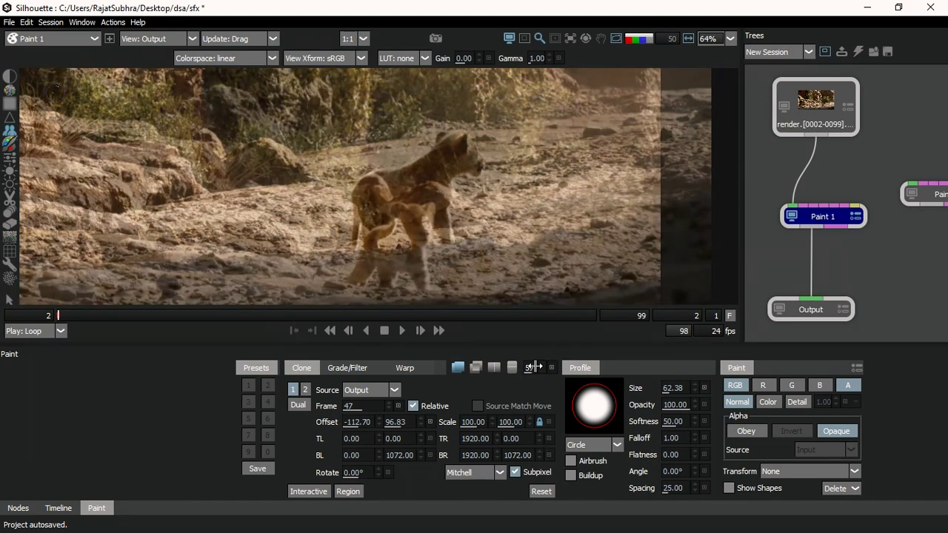
Compare the clone source using the inverted overlay, vertical split and horizontal split, then return to the vertical split
click(479, 371)
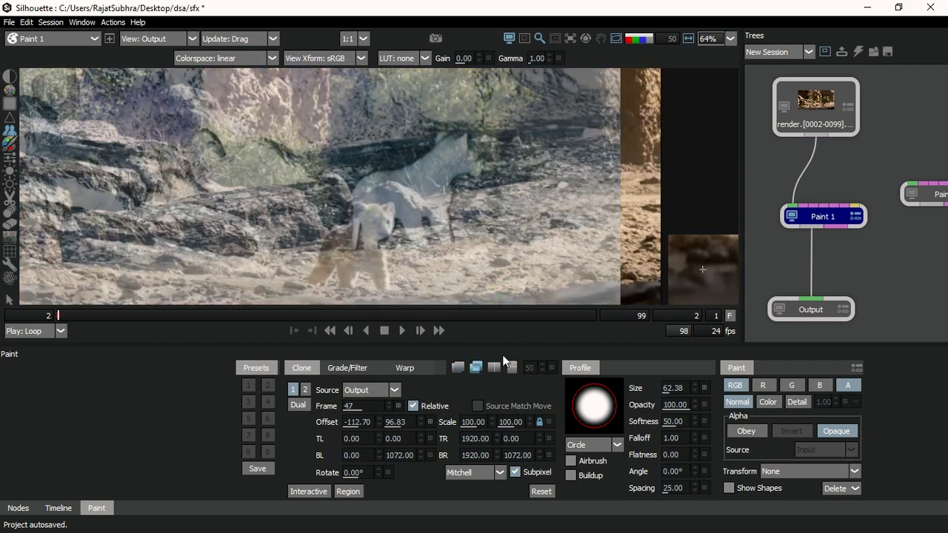
click(494, 368)
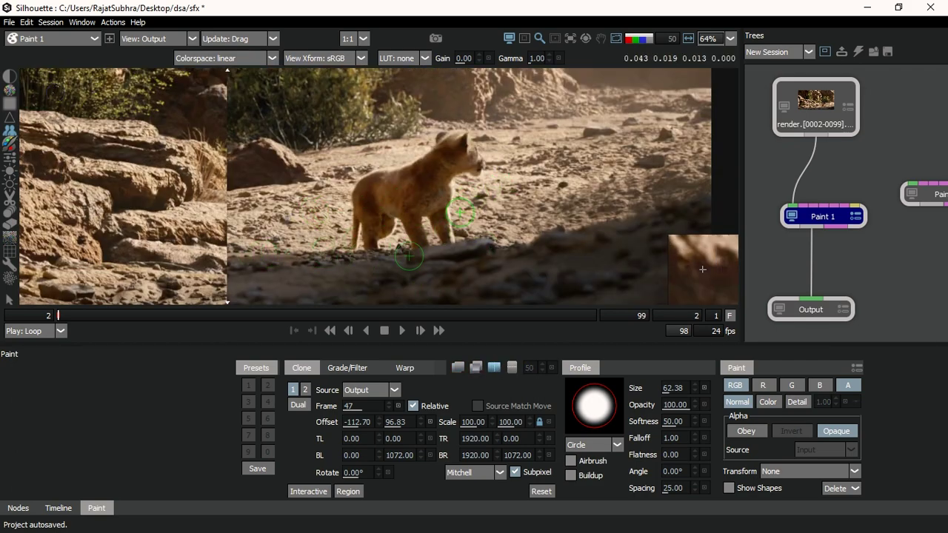
click(511, 369)
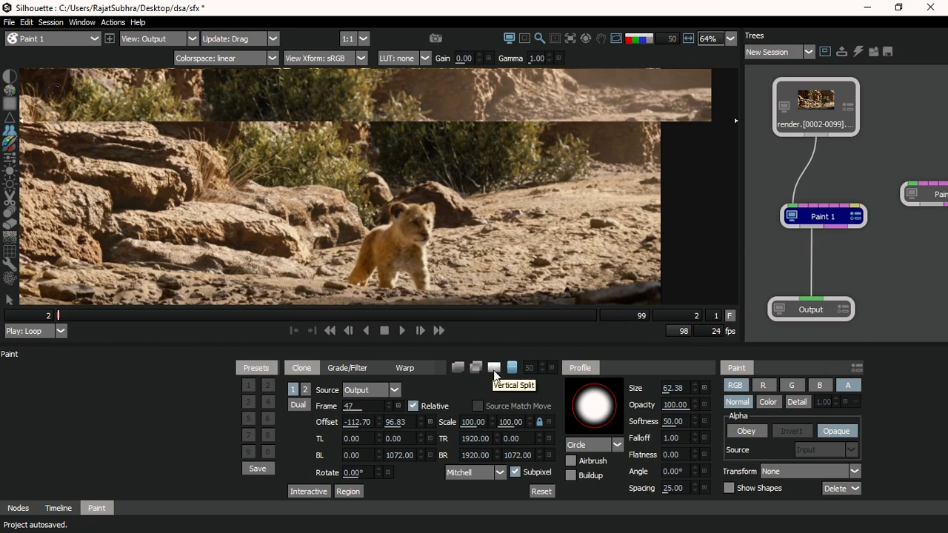
click(491, 366)
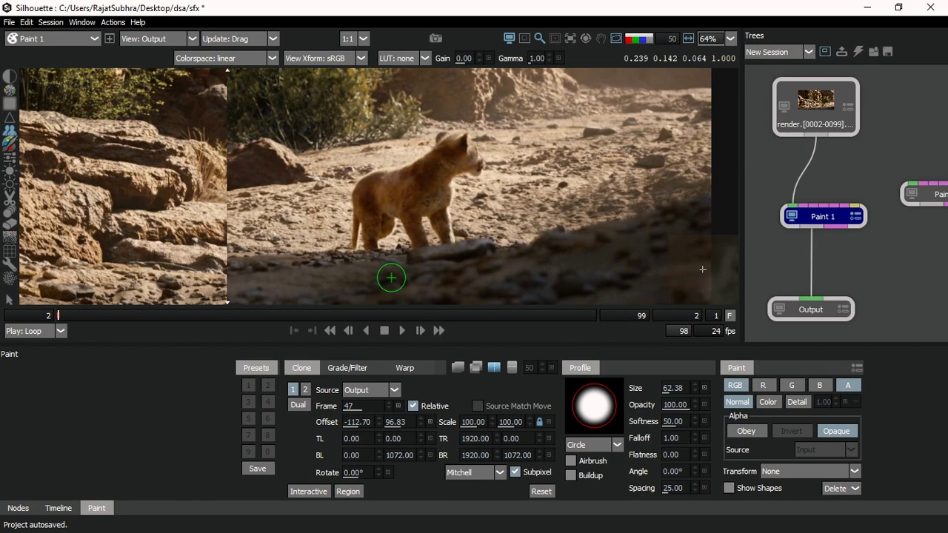
scroll(408, 211, up, 1)
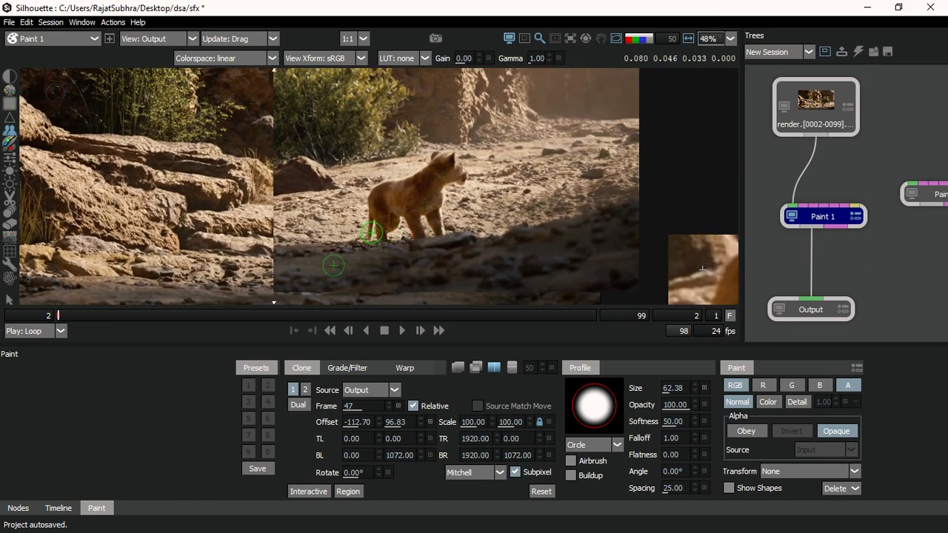
Toggle the vertical split off and on to compare the cub's area in frame 2 with the clone source
key(o)
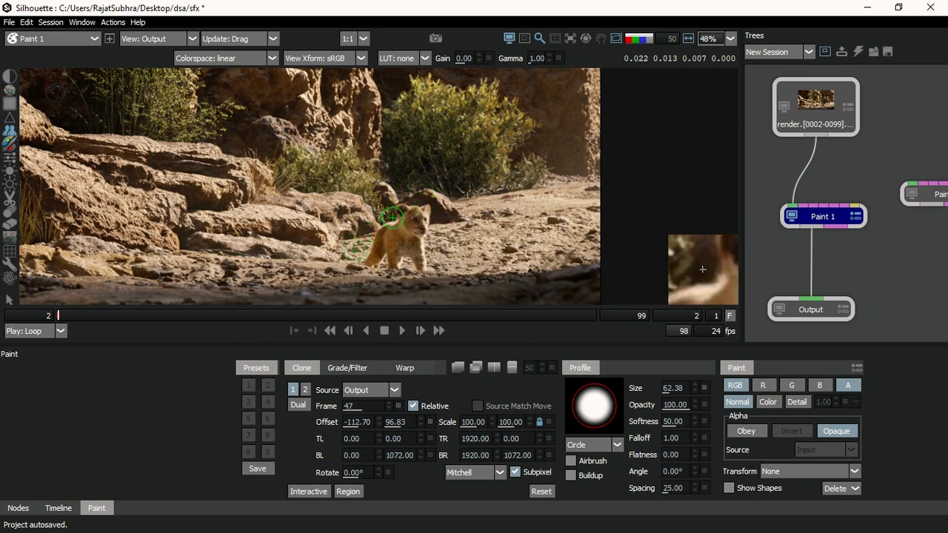
scroll(407, 203, up, 4)
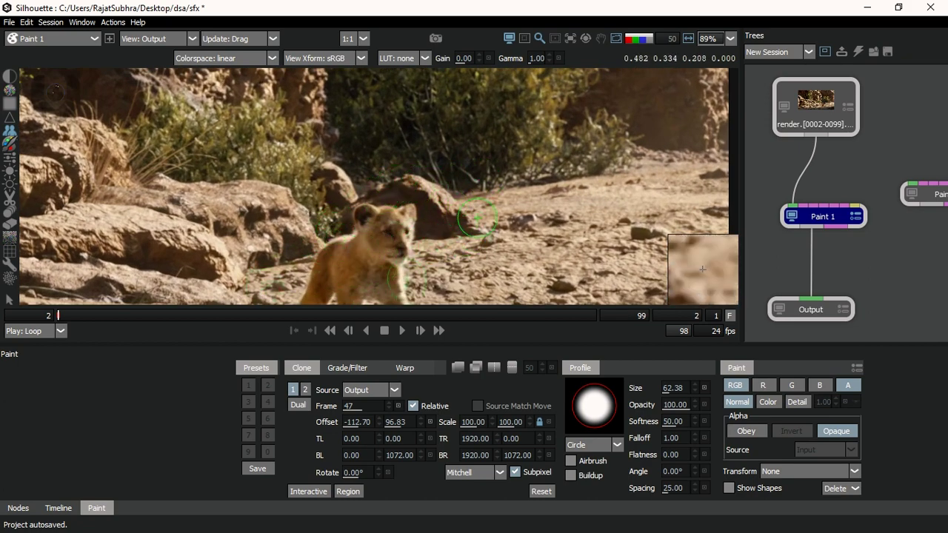
key(e)
key(e)
key(e)
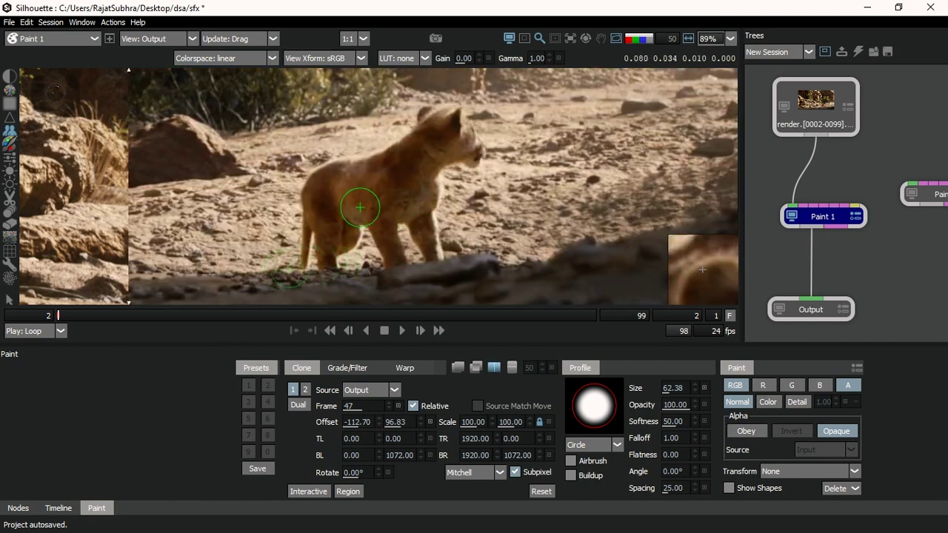
scroll(360, 208, down, 2)
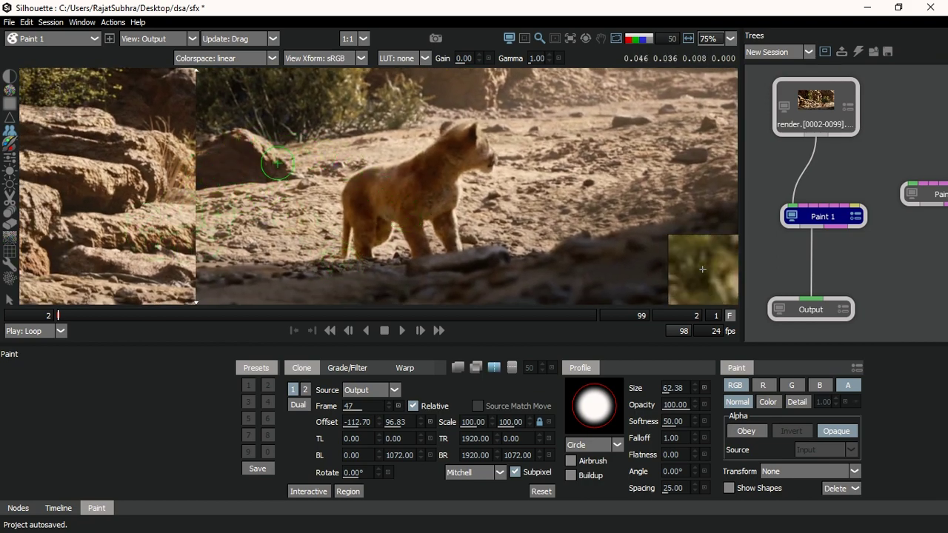
scroll(323, 184, down, 1)
scroll(339, 195, down, 2)
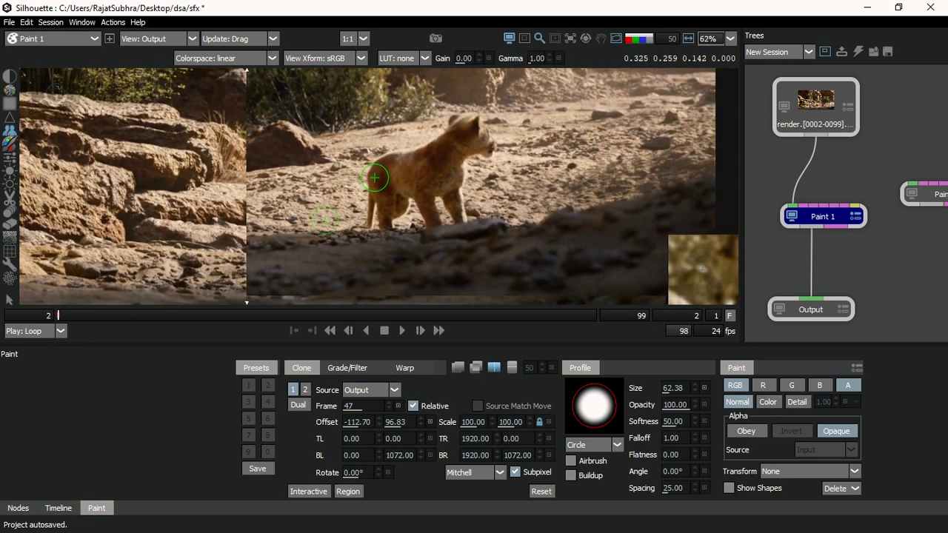
drag(357, 194, 377, 190)
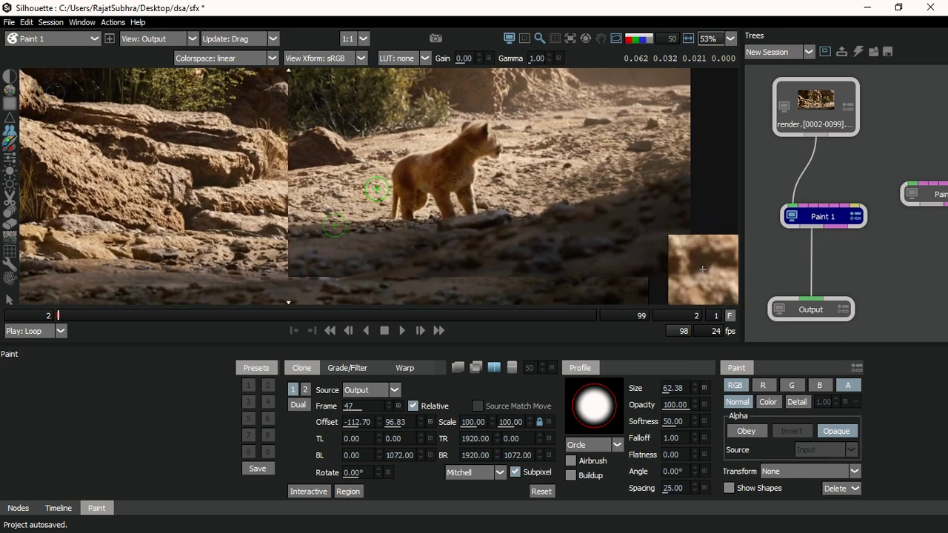
Shift the clone source horizontally to an X offset of -366.41 to bring its rocks toward those in frame 2
key(Left)
key(Left)
key(Left)
key(Left)
key(Left)
key(Left)
key(Left)
key(Left)
key(Left)
key(Left)
key(Left)
key(Left)
key(Left)
key(Left)
key(Left)
key(Left)
key(Left)
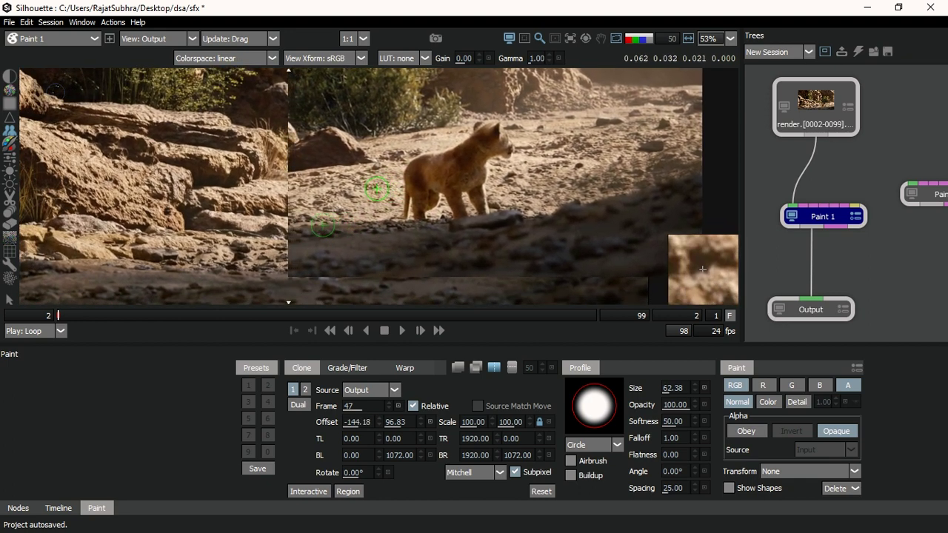
key(Left)
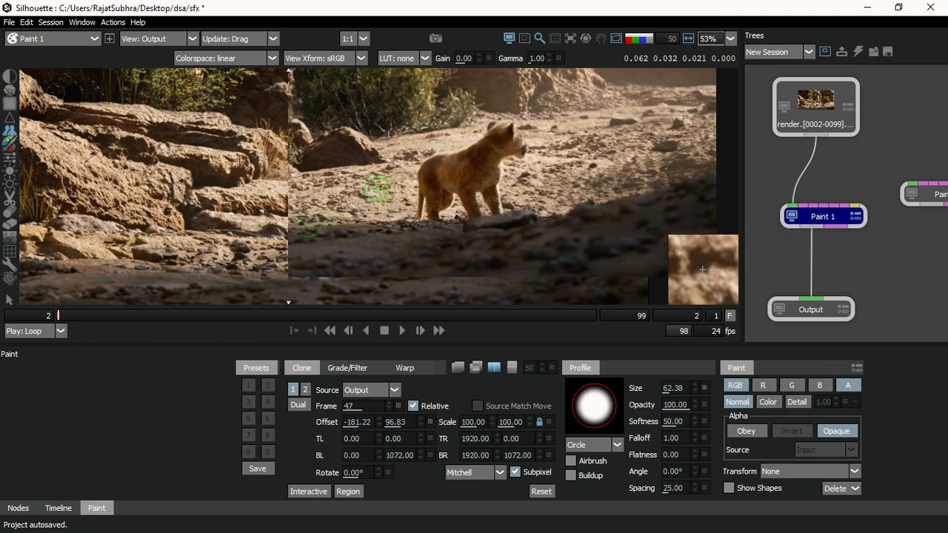
key(Left)
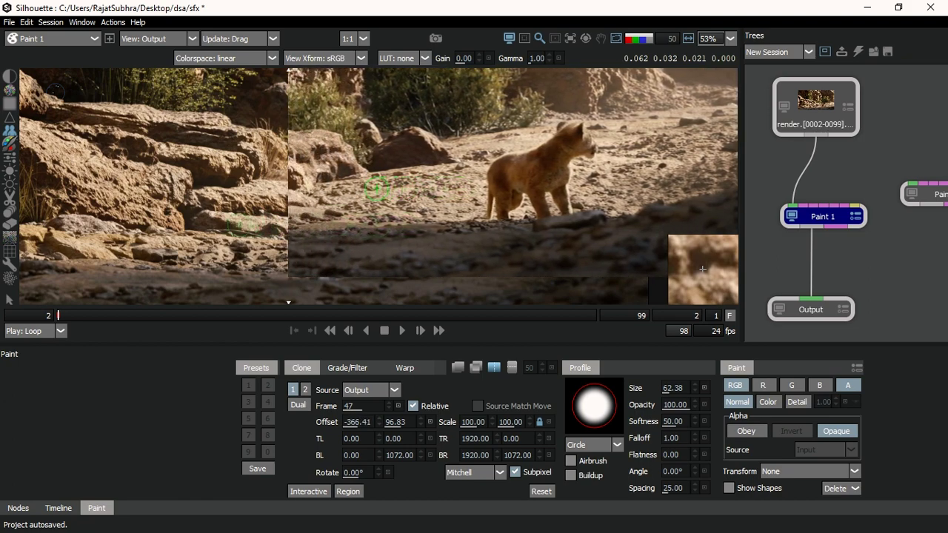
Lower the clone source to a Y offset of 39.68 and move the split line onto the cub
scroll(466, 173, up, 2)
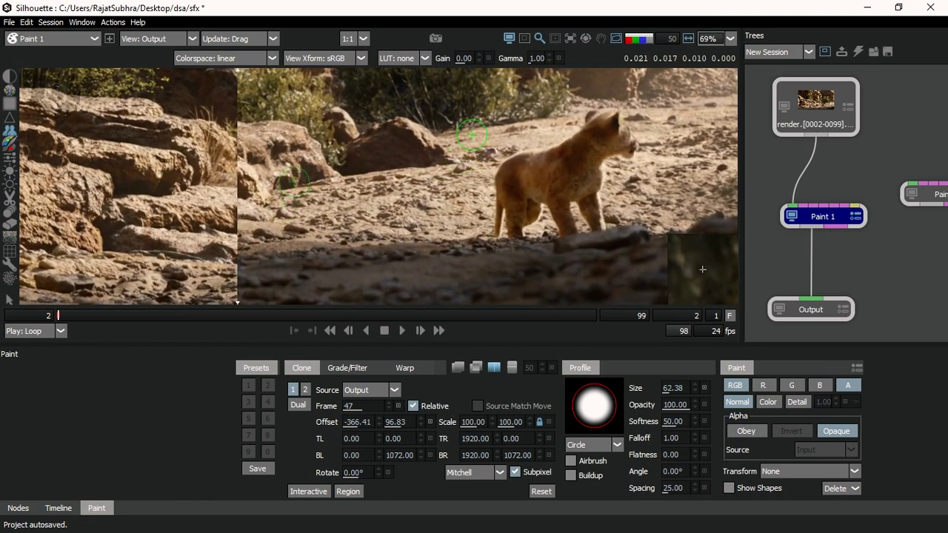
key(Down)
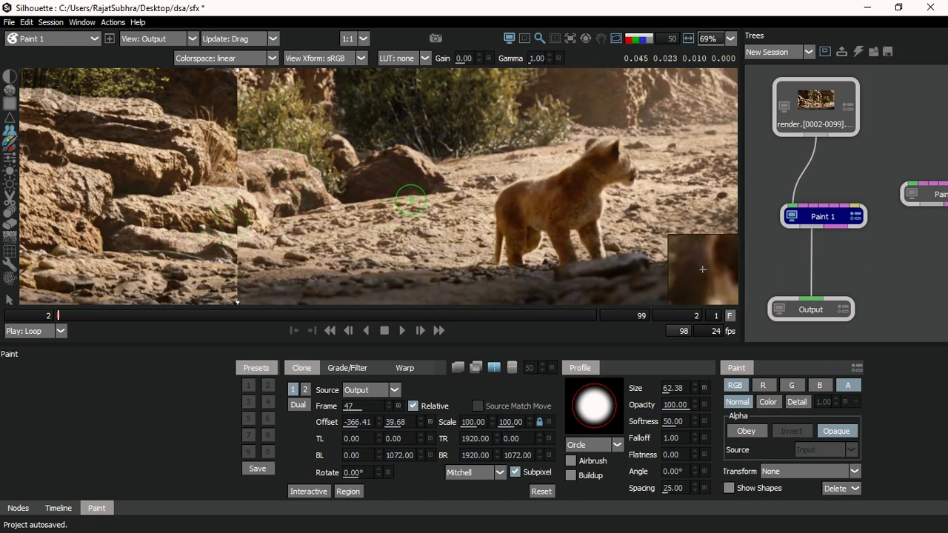
scroll(413, 206, down, 3)
scroll(412, 206, up, 3)
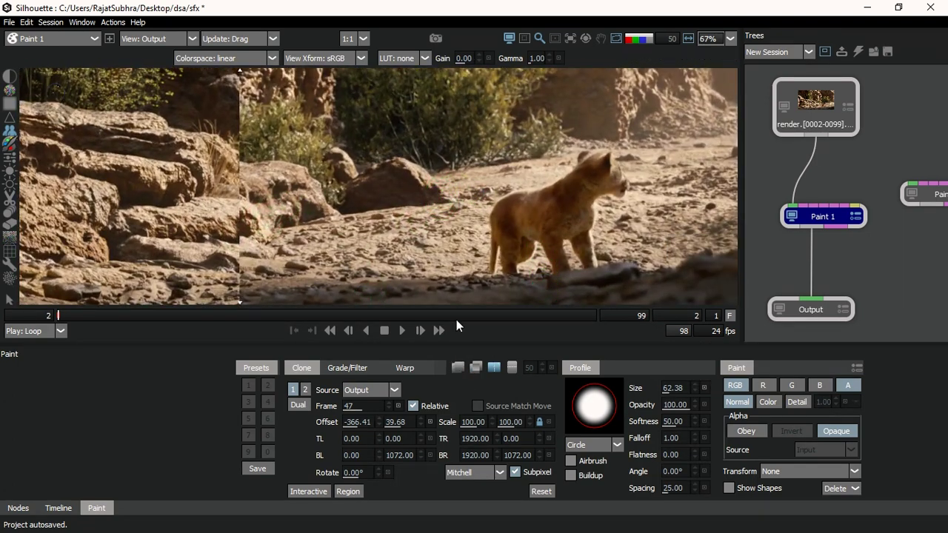
mouse_move(239, 164)
mouse_down()
mouse_move(486, 174)
mouse_move(324, 178)
mouse_move(490, 170)
mouse_move(365, 175)
mouse_up()
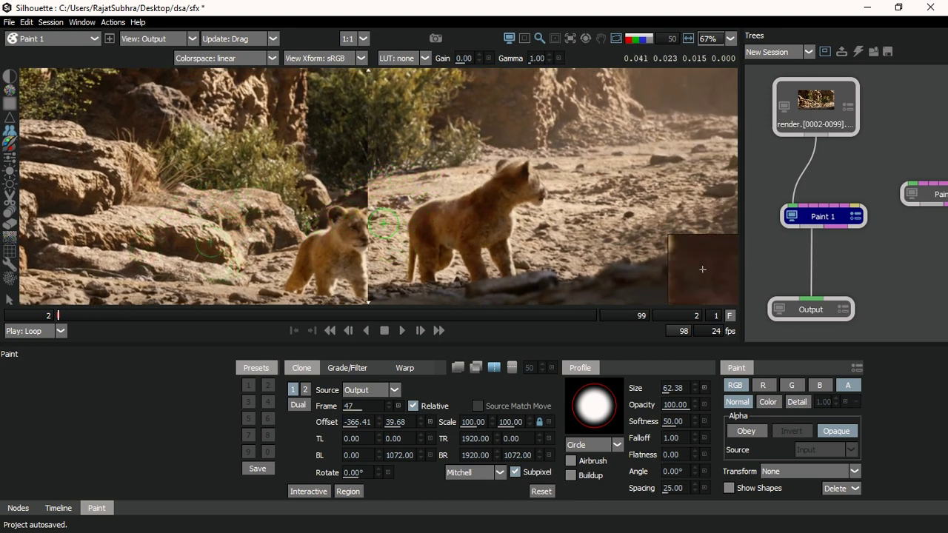
Align the clone source with the background along the split line using an offset of -484.05, 0.71
drag(384, 223, 431, 189)
key(shift+Right)
key(shift+Right)
key(shift+Right)
key(shift+Down)
key(shift+Down)
key(shift+Up)
drag(432, 189, 432, 189)
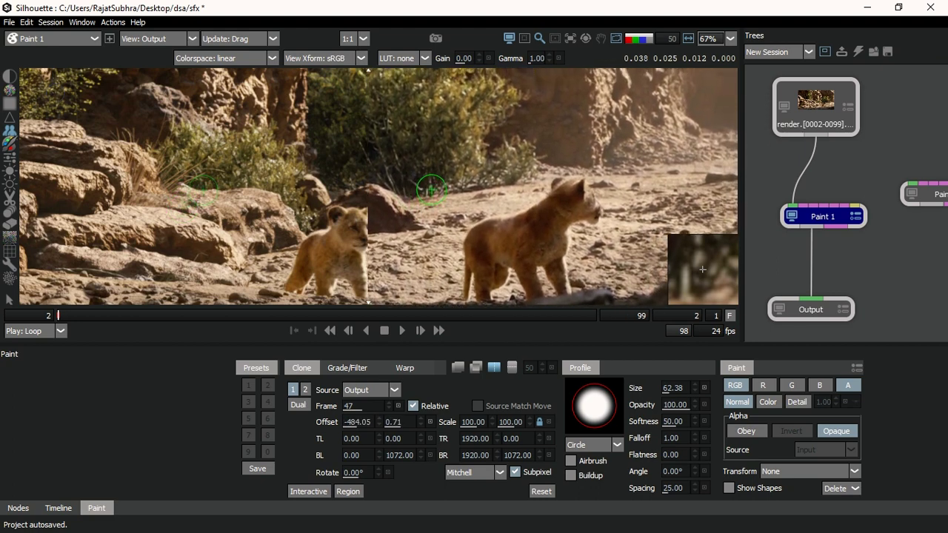
Toggle the split comparison to check how the shifted source lines up with the rocks and ground around the cub
key(o)
key(o)
key(o)
key(o)
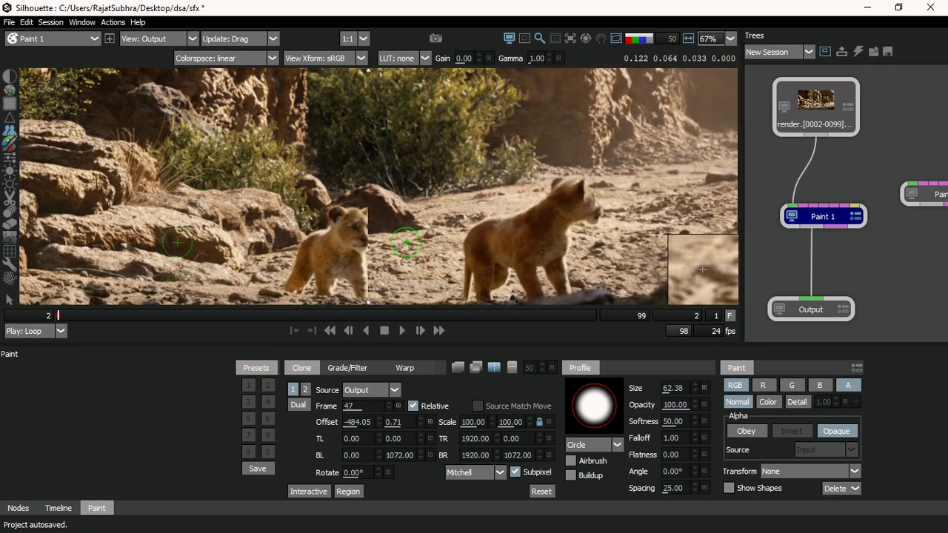
scroll(406, 249, up, 2)
drag(370, 276, 376, 200)
key(o)
scroll(376, 200, up, 3)
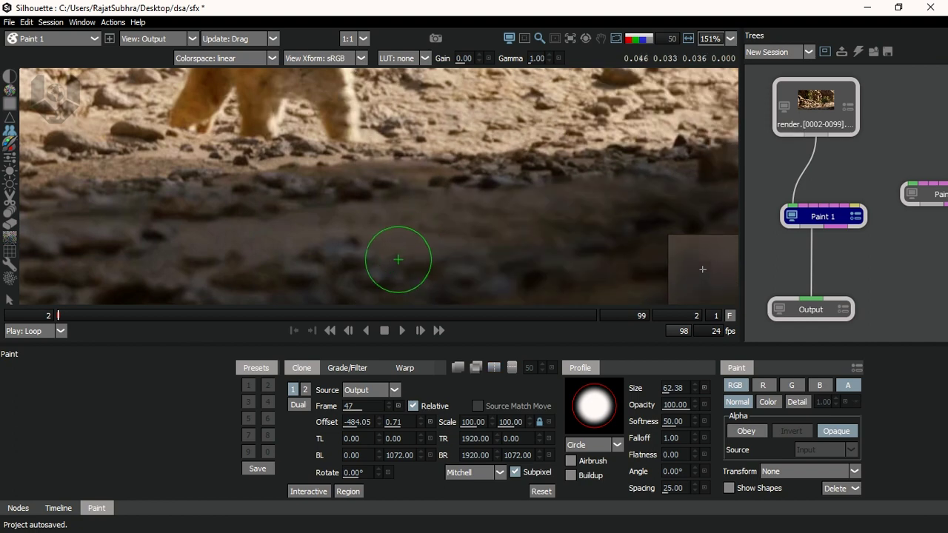
Examine the stones and shadow edge beneath the cub across the split line for position and brightness mismatches
scroll(373, 213, up, 1)
scroll(378, 237, down, 1)
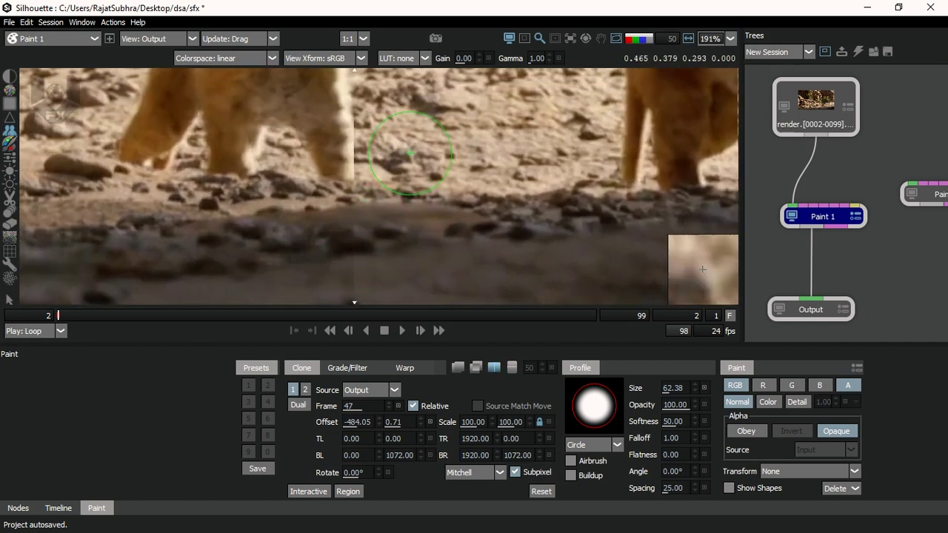
scroll(368, 242, down, 2)
drag(368, 241, 369, 271)
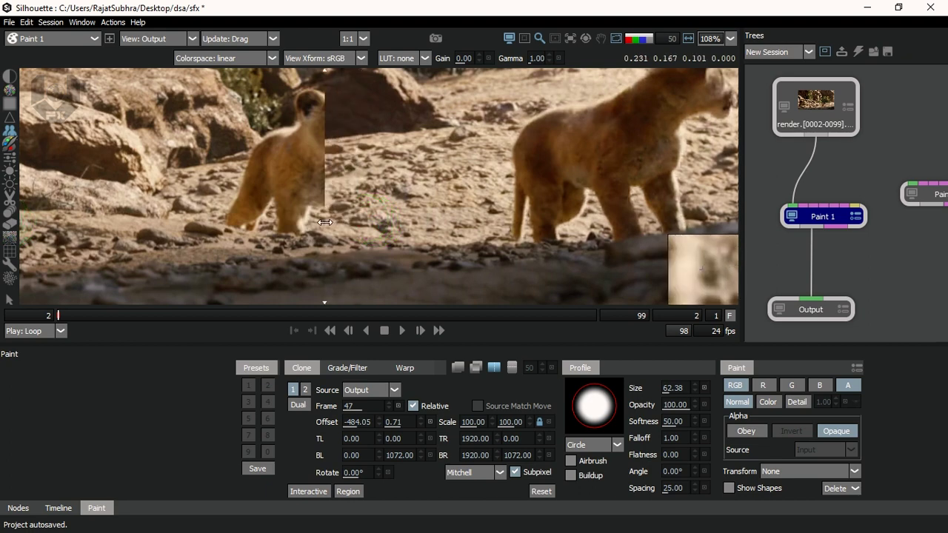
scroll(369, 207, up, 1)
key(q)
key(q)
key(q)
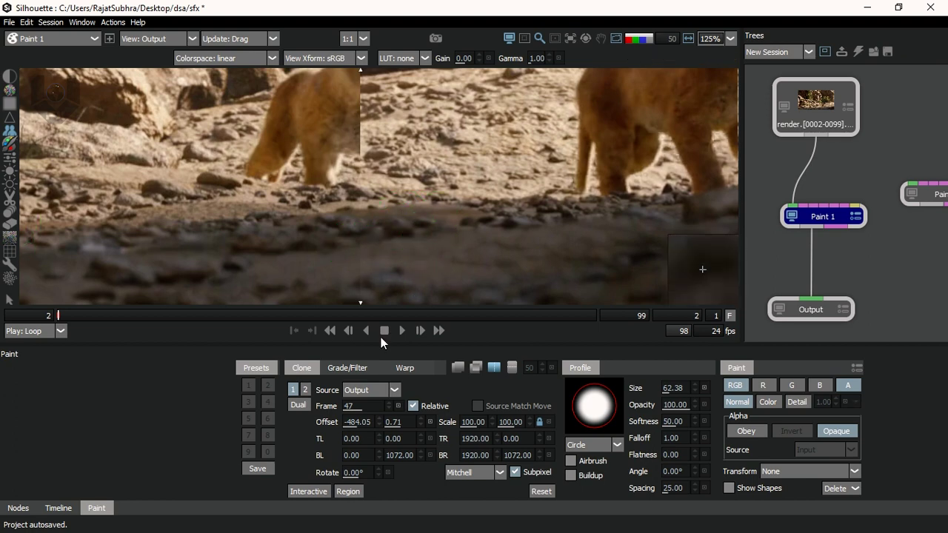
Set the clone source's grade gain to 0.93 on all three color channels
click(359, 367)
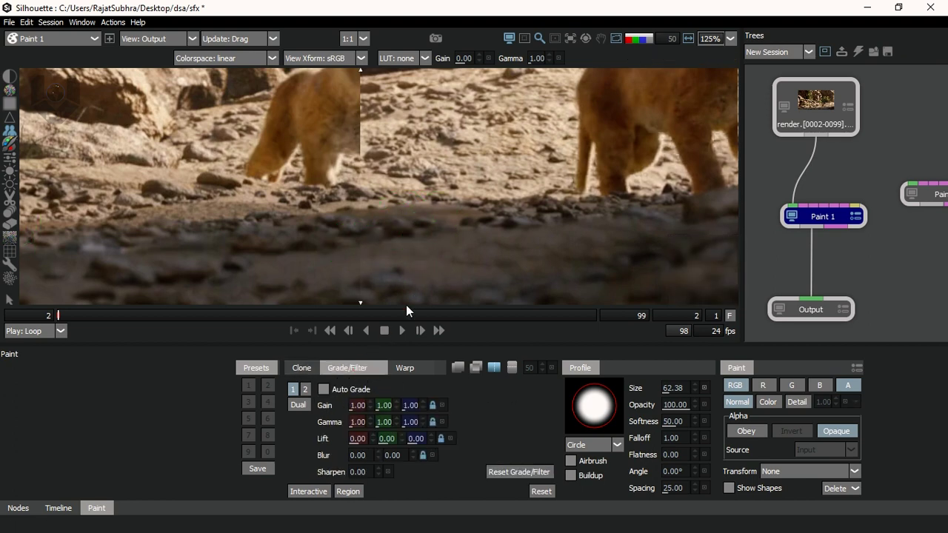
click(380, 405)
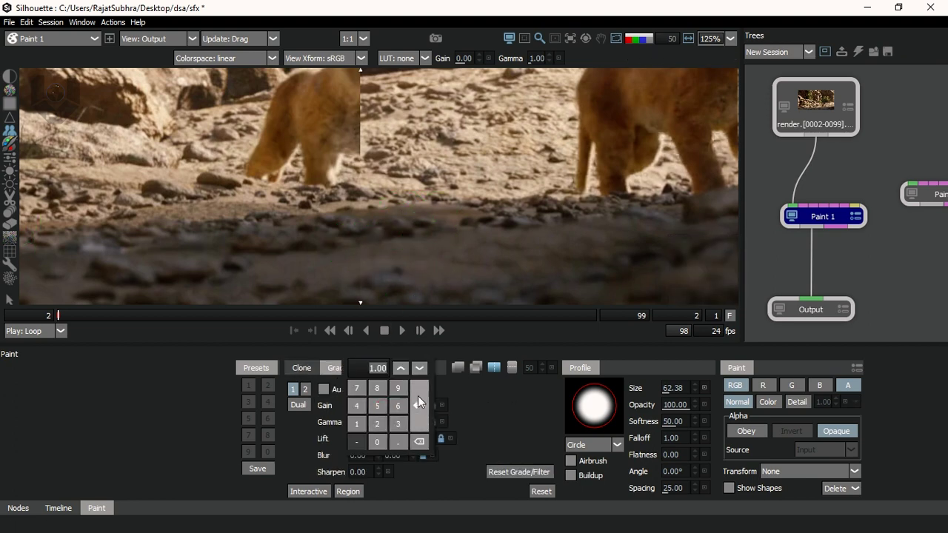
click(398, 388)
click(398, 441)
click(419, 442)
click(419, 442)
click(398, 442)
click(398, 388)
click(397, 424)
click(419, 412)
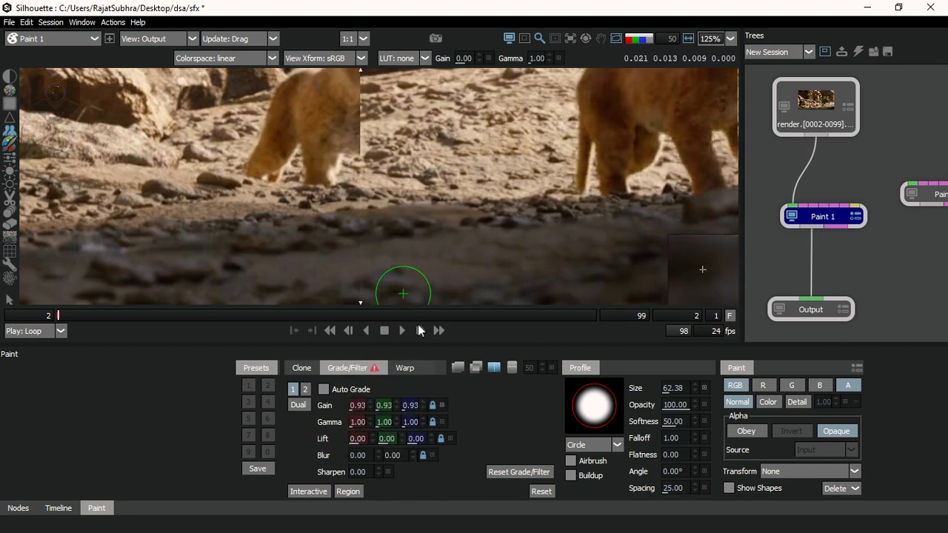
Reduce the clone source's grade gain to 0.92 on all three color channels
click(384, 405)
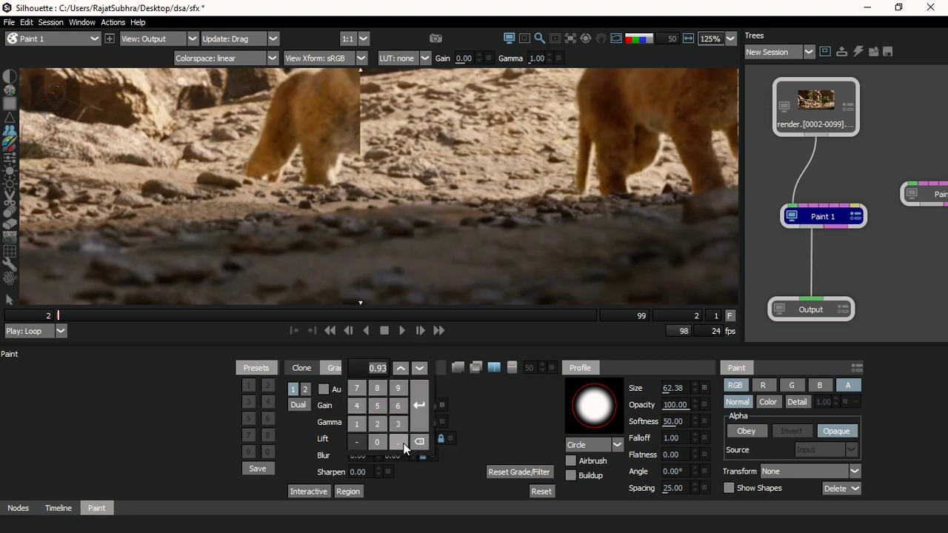
click(420, 442)
click(398, 386)
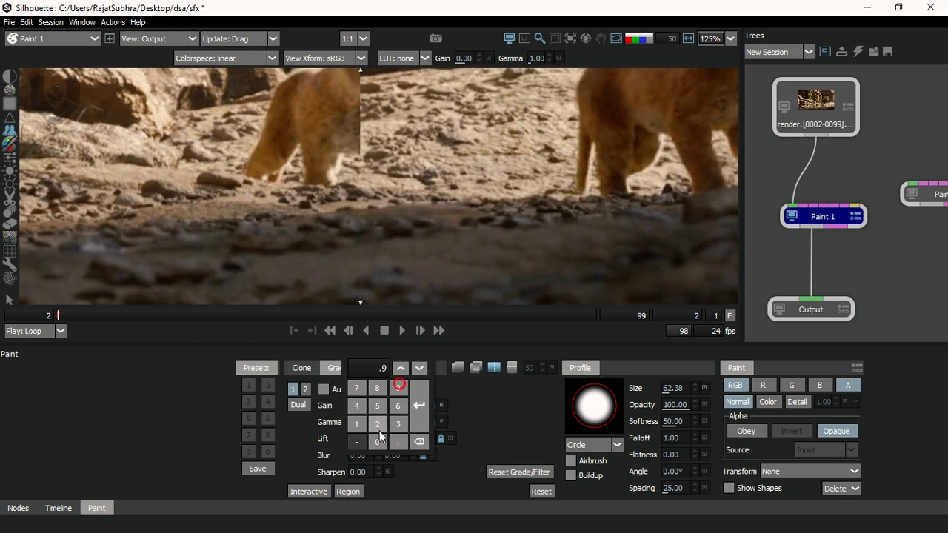
click(378, 426)
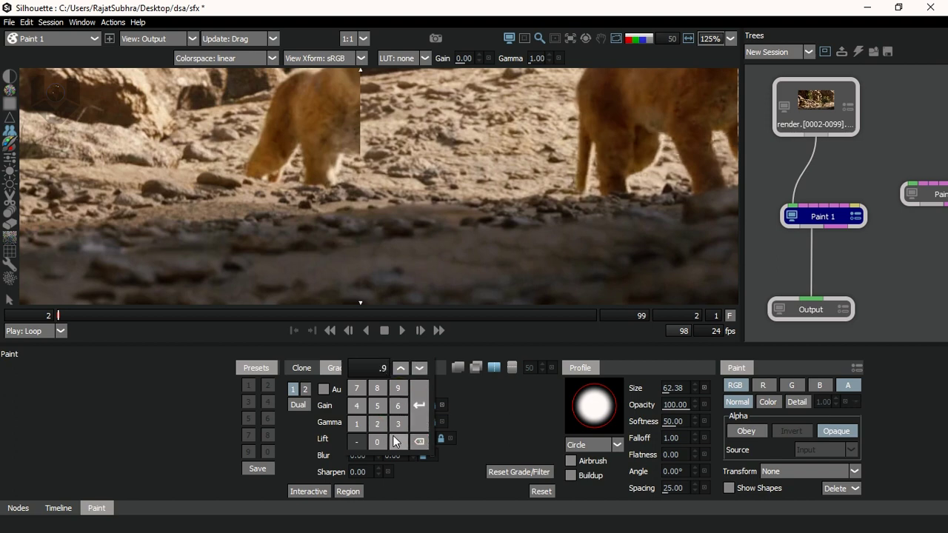
click(382, 423)
click(419, 412)
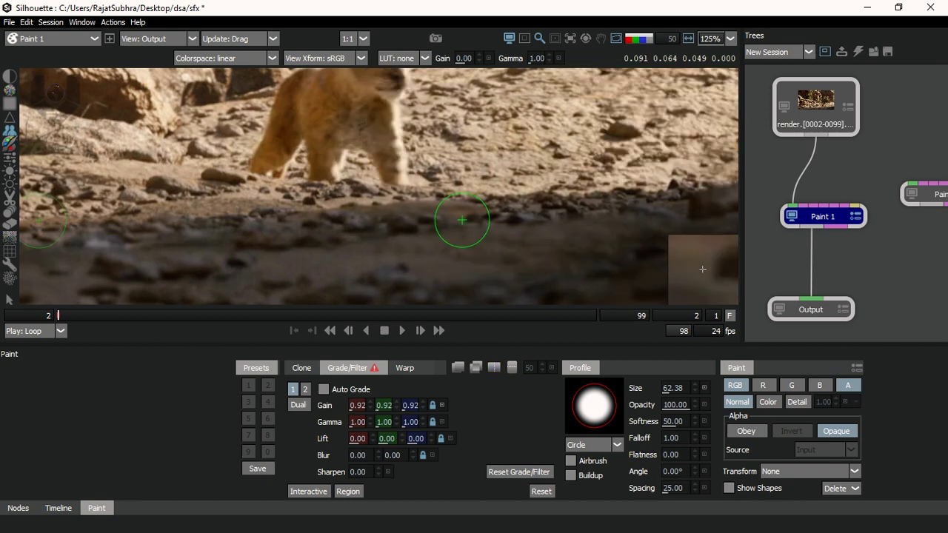
Toggle the vertical split repeatedly to check the graded source's brightness against the ground in frame 2
key(v)
key(v)
key(v)
key(v)
scroll(462, 220, down, 4)
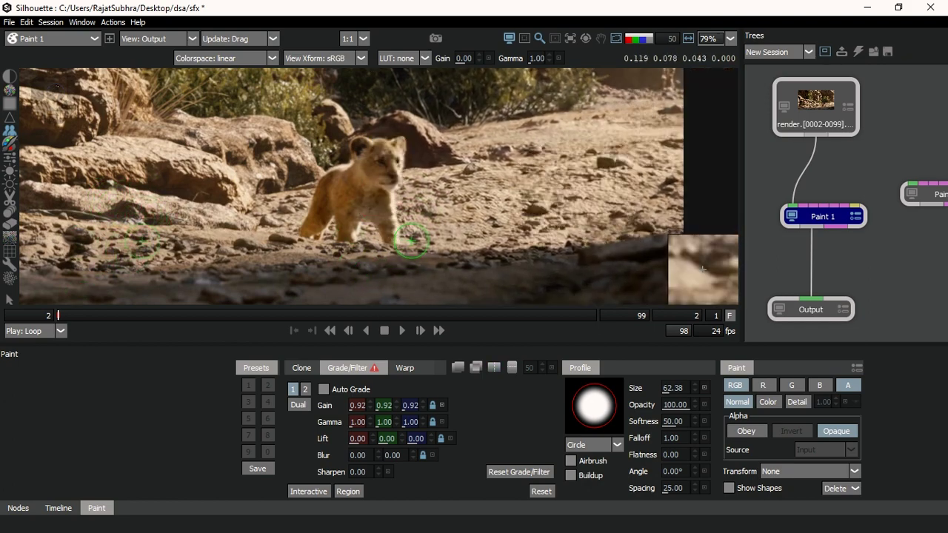
key(z)
key(z)
key(z)
key(z)
key(z)
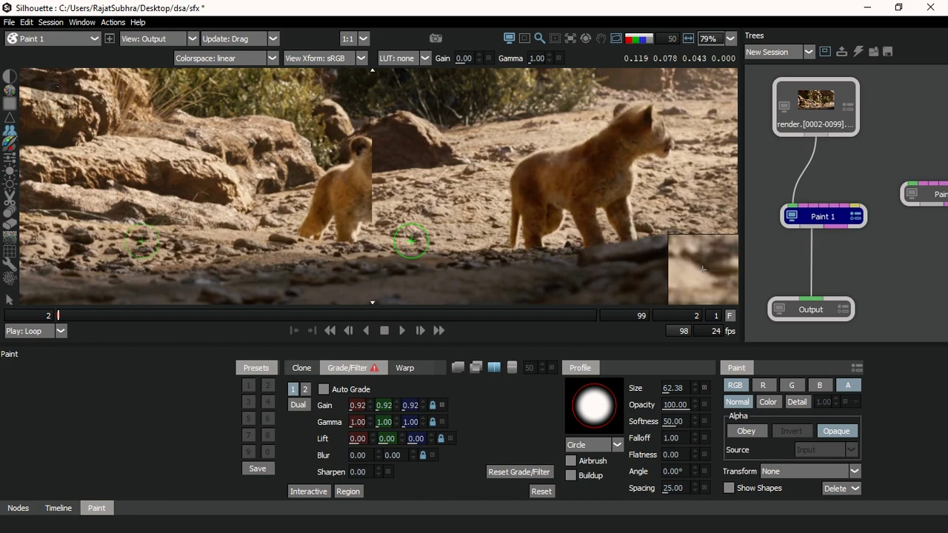
Compare the graded source and frame 2 on both sides of the split line running through the cub
drag(402, 232, 374, 232)
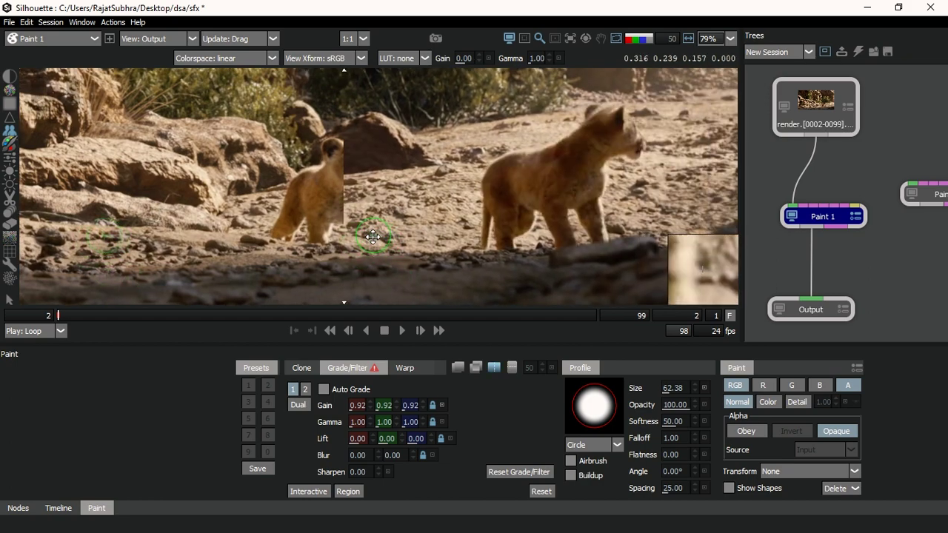
drag(426, 209, 449, 207)
key(z)
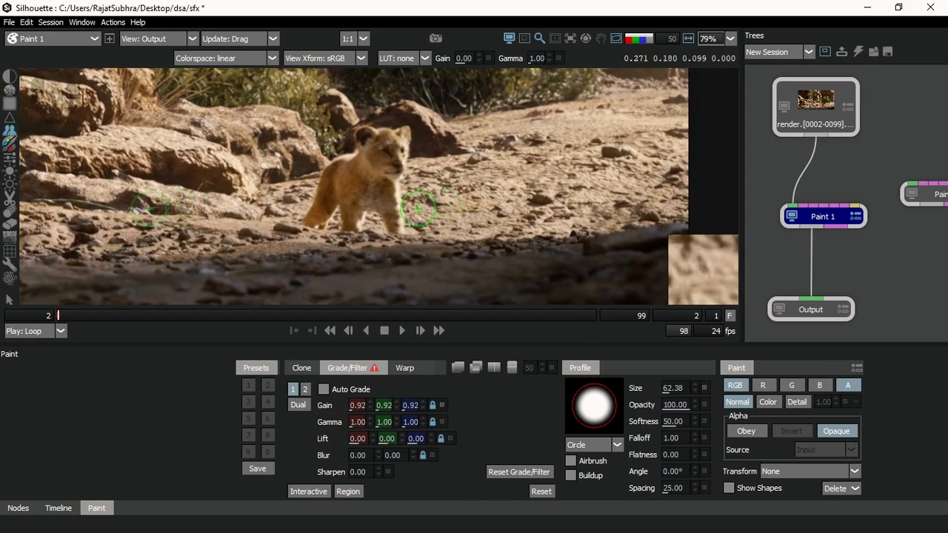
key(shift+s)
key(shift+s)
key(shift+s)
mouse_move(372, 212)
mouse_down()
mouse_move(323, 216)
mouse_move(406, 219)
mouse_move(384, 222)
mouse_up()
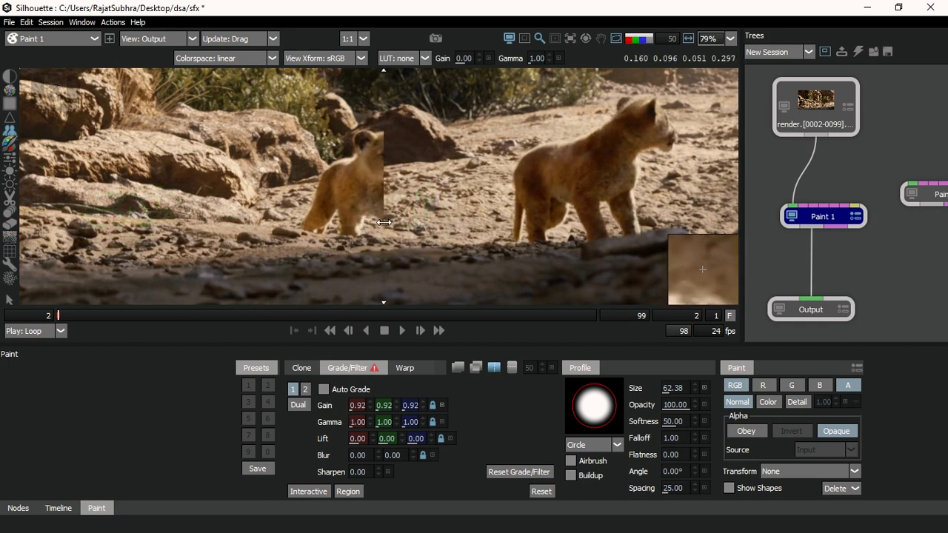
Turn off the split and paint the cloned ground over the whole lion cub on frame 2
key(shift+s)
scroll(379, 234, up, 2)
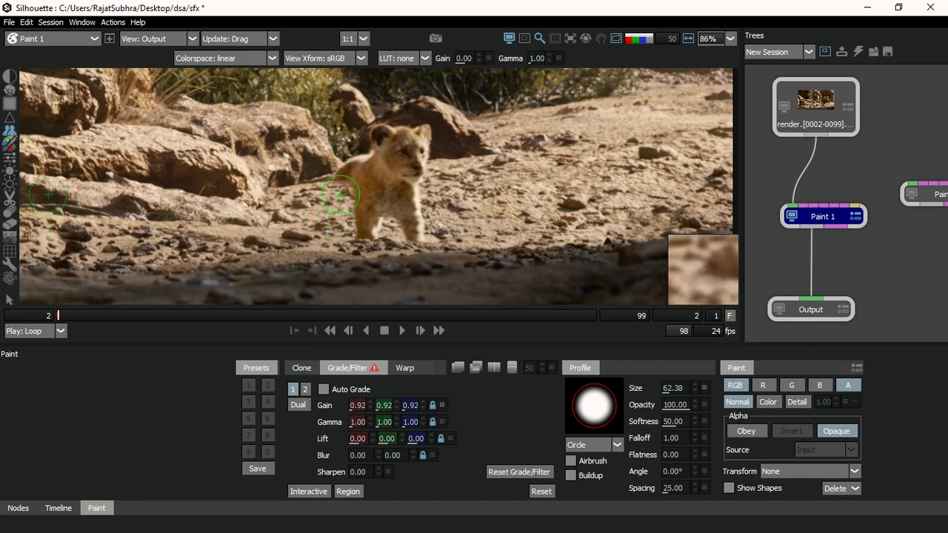
mouse_move(364, 169)
mouse_down()
mouse_move(364, 158)
mouse_move(385, 152)
mouse_move(376, 143)
mouse_move(414, 131)
mouse_move(414, 153)
mouse_move(395, 152)
mouse_move(415, 194)
mouse_move(416, 232)
mouse_up()
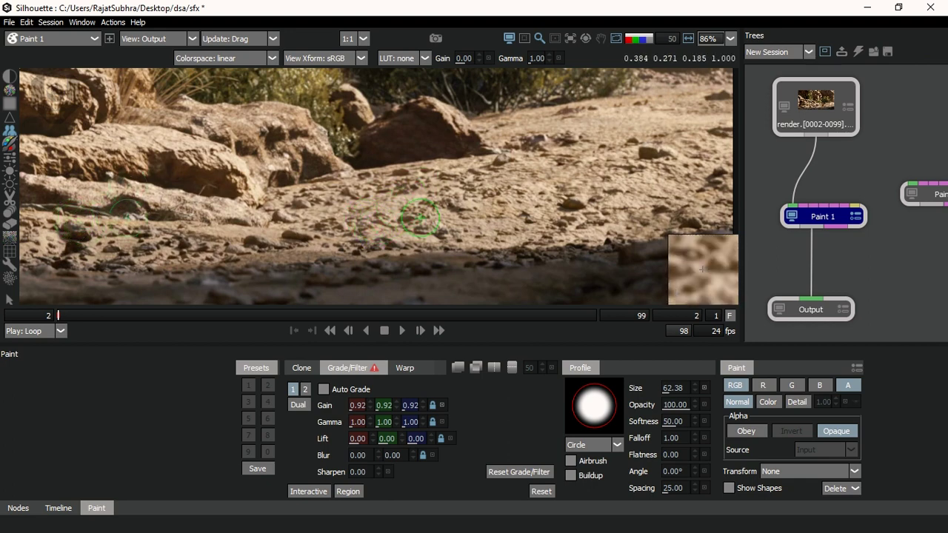
Switch repeatedly between the original and painted views to compare frame 2 before and after the cub's removal
key(1)
key(3)
key(1)
key(3)
key(1)
key(3)
key(1)
key(3)
Examine the cloned ground up close against the original image for visible seams or mismatched detail
scroll(302, 235, up, 2)
scroll(356, 175, up, 2)
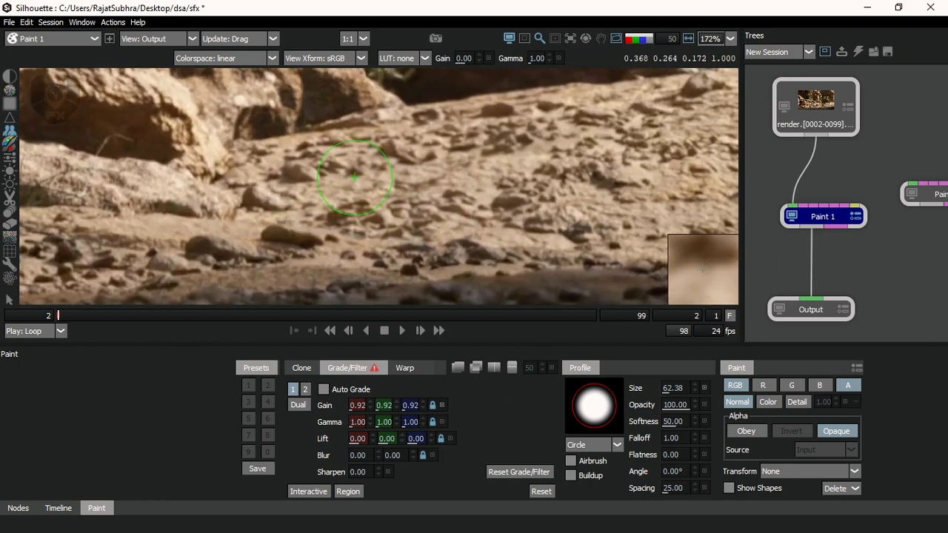
key(1)
key(3)
key(1)
key(3)
key(1)
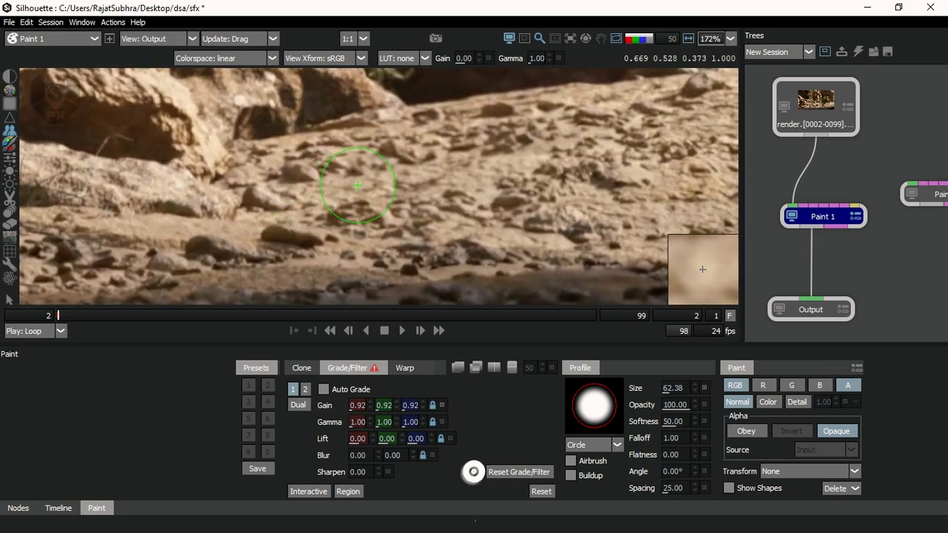
Switch repeatedly between the original and painted views to check the cloned ground around the cub's legs on frame 2
key(3)
key(1)
key(3)
key(1)
key(3)
key(1)
key(3)
key(1)
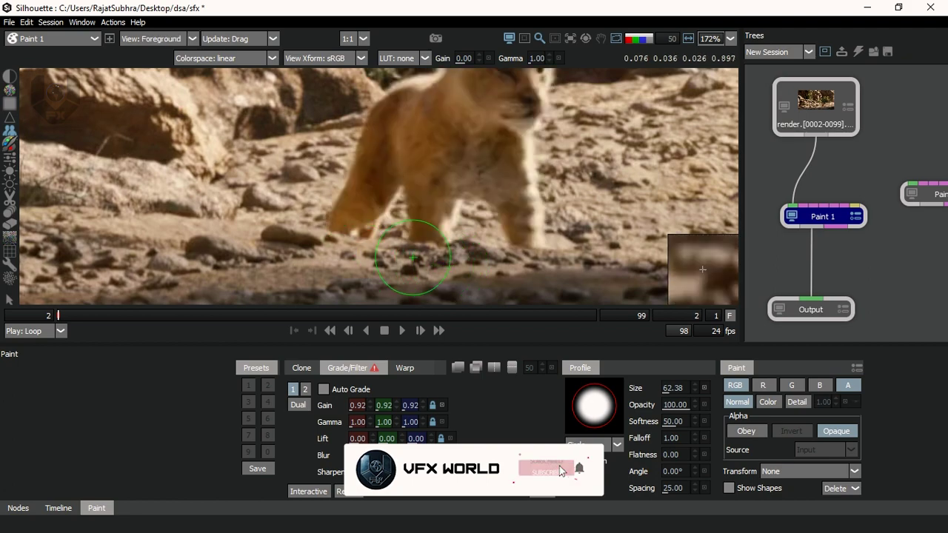
key(3)
key(1)
key(3)
key(1)
Compare the original and painted views around the cub's body and back to find cloned paint that spills past its outline
drag(414, 161, 402, 193)
key(3)
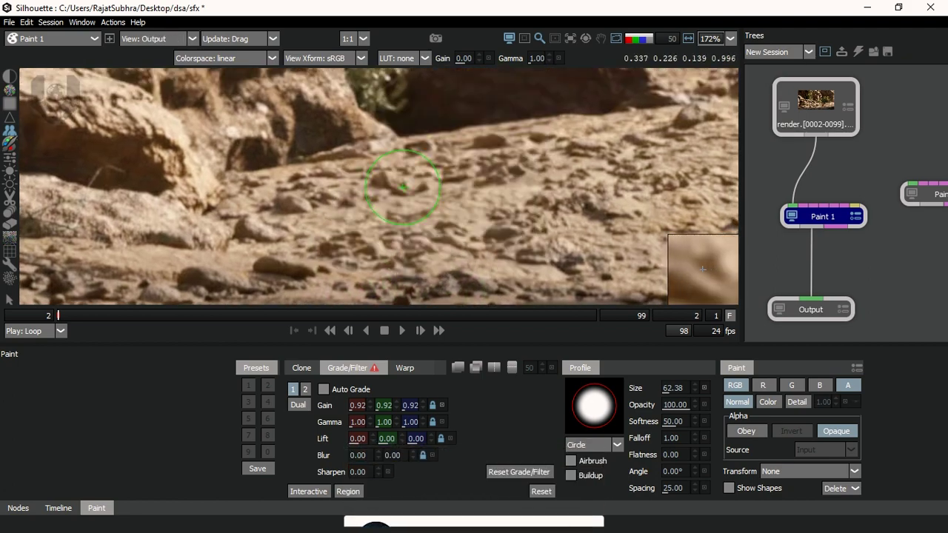
key(1)
key(3)
key(1)
key(3)
key(1)
key(3)
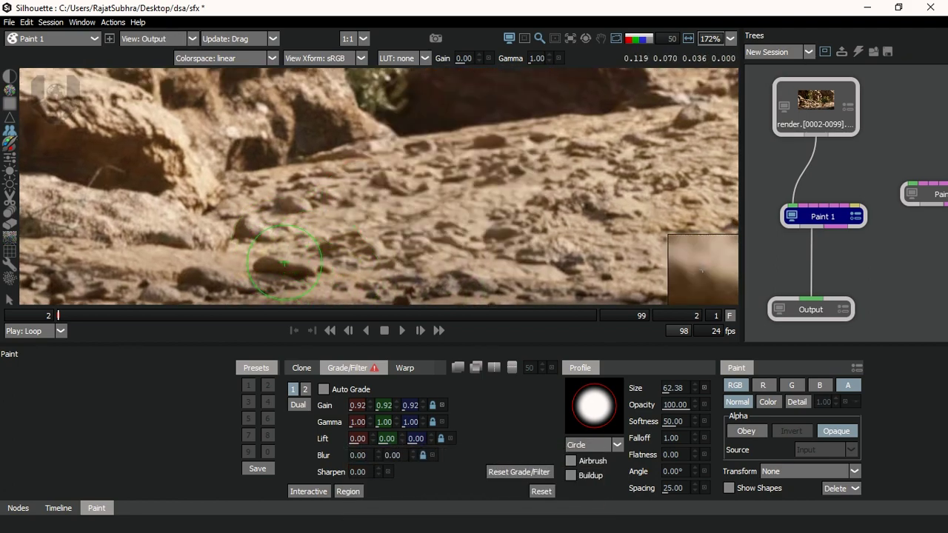
key(1)
key(3)
key(1)
key(3)
key(1)
key(3)
key(1)
key(3)
key(1)
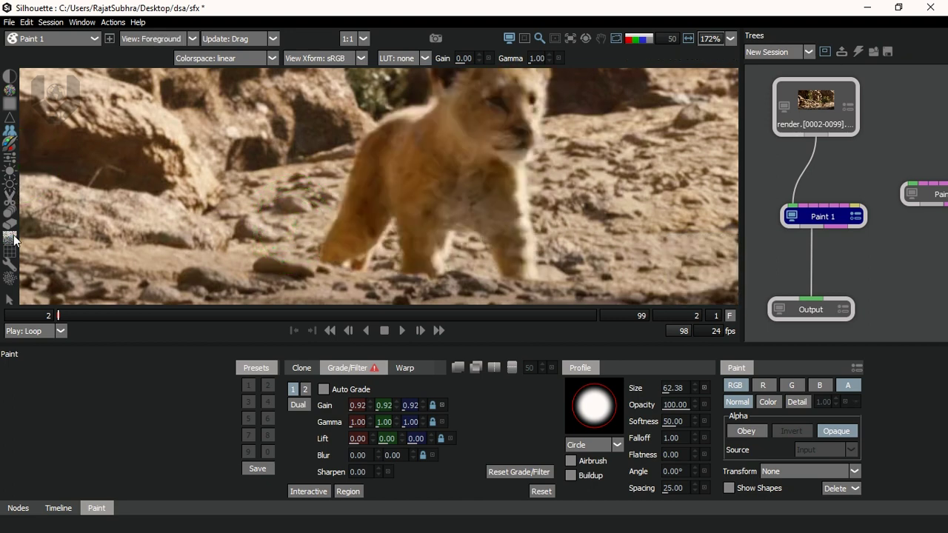
Erase the excess cloned paint beside the cub's hind legs on frame 2 with the Eraser at size 17.87, comparing both views
click(10, 226)
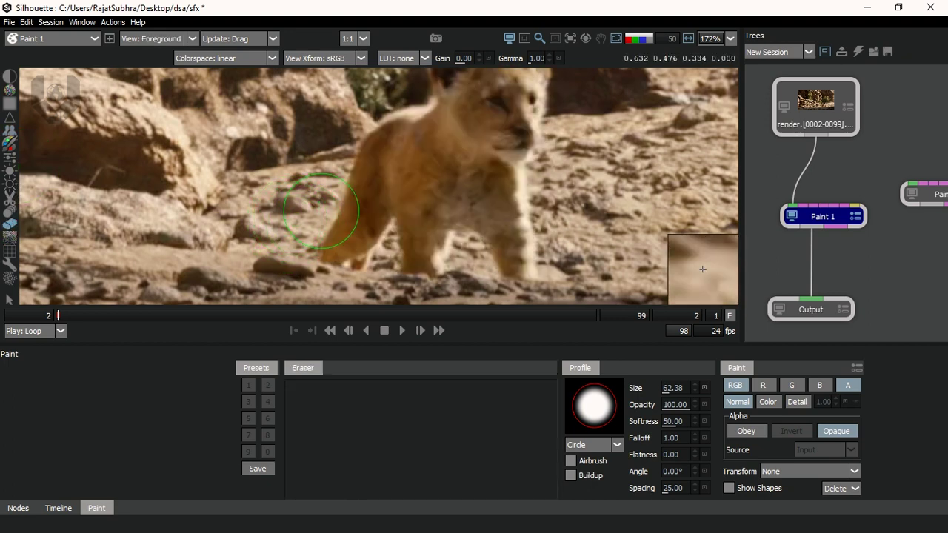
mouse_move(314, 205)
mouse_down()
mouse_move(271, 239)
mouse_move(300, 218)
mouse_up()
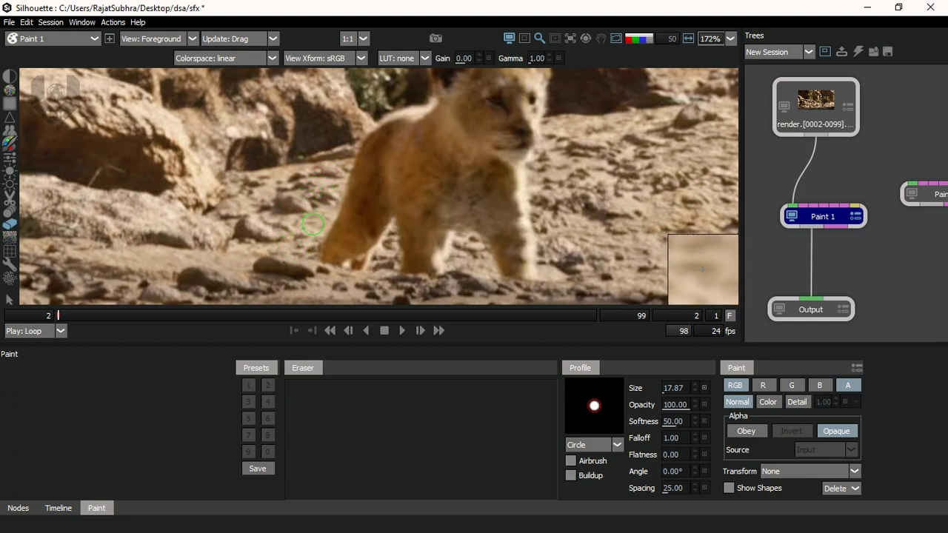
key(2)
key(1)
key(2)
key(1)
key(2)
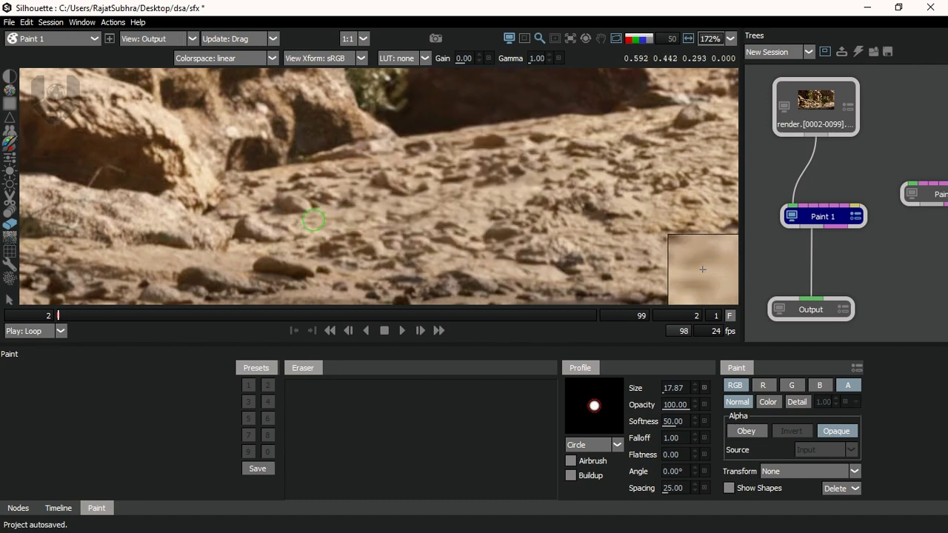
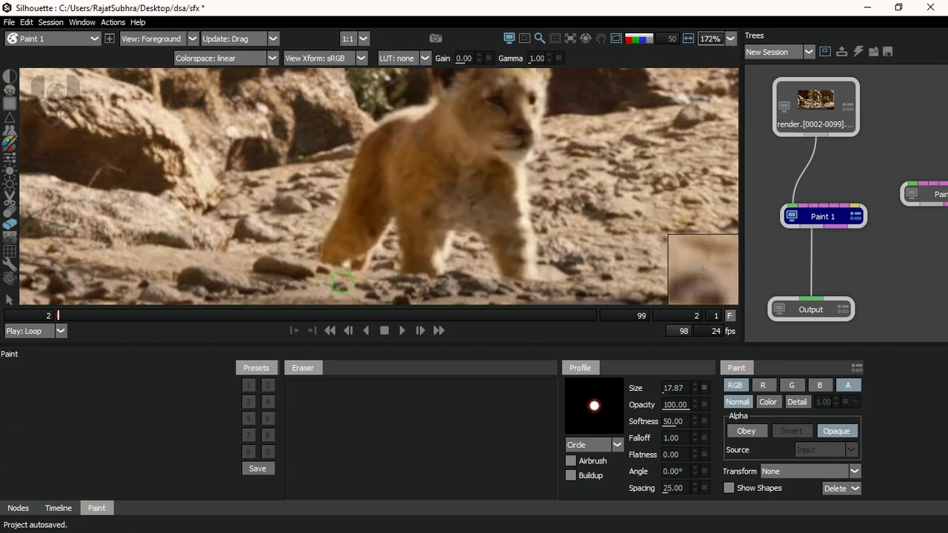
Erase the excess cloned paint on the ground below the cub's paws and behind its back, comparing the original and painted views
key(2)
key(1)
key(2)
key(1)
key(2)
key(1)
key(2)
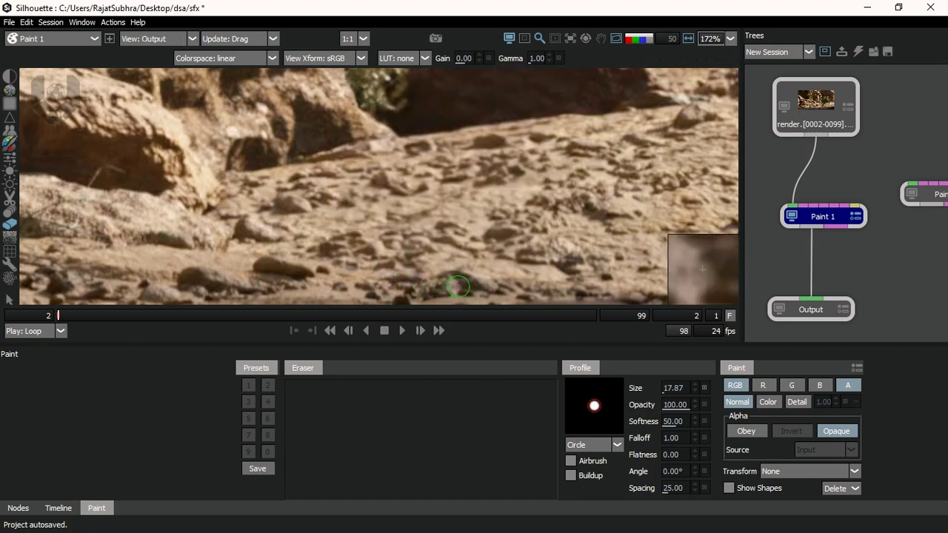
key(1)
key(2)
key(1)
key(2)
key(1)
key(2)
key(1)
key(2)
key(1)
key(2)
key(1)
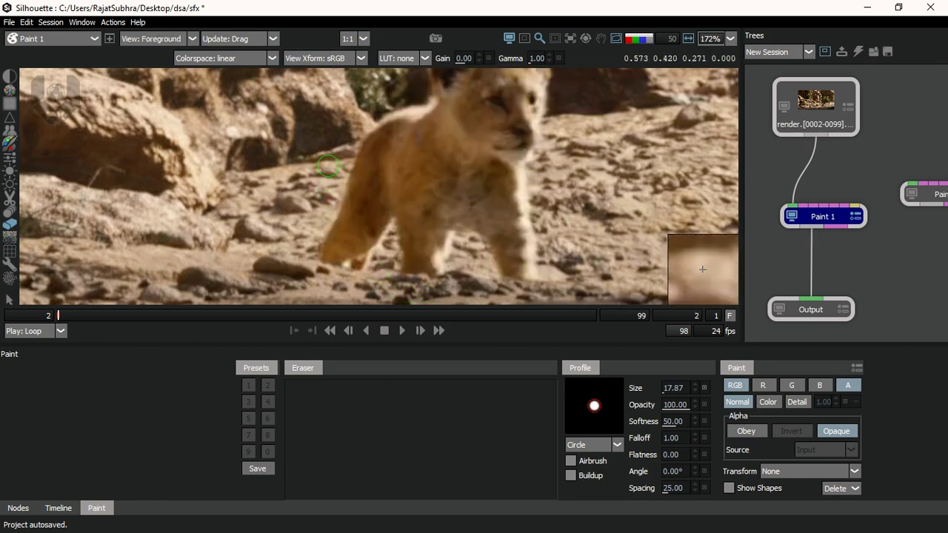
Erase the excess cloned paint over the foliage behind the cub's back and neck, checking it against the original
key(2)
key(1)
scroll(371, 185, up, 3)
scroll(385, 166, down, 1)
key(2)
key(1)
key(2)
key(1)
key(2)
click(389, 166)
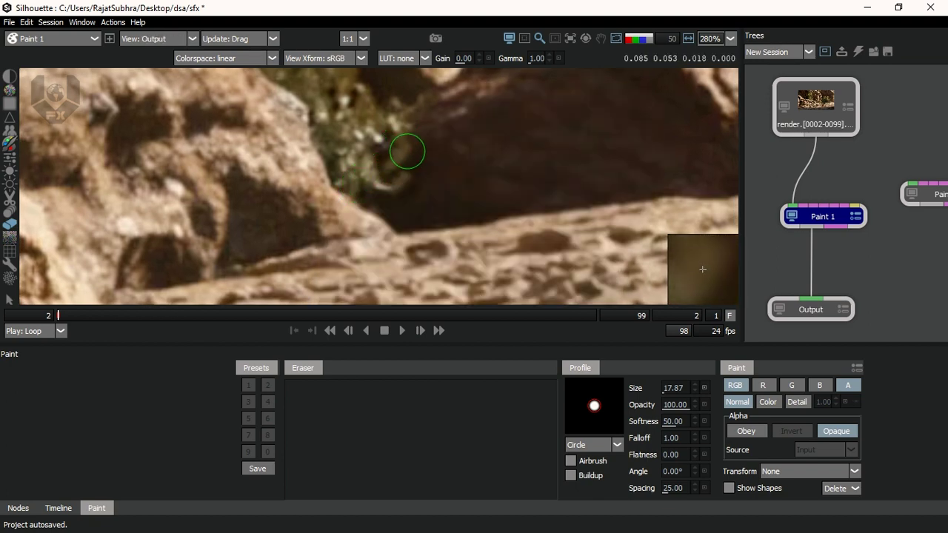
key(1)
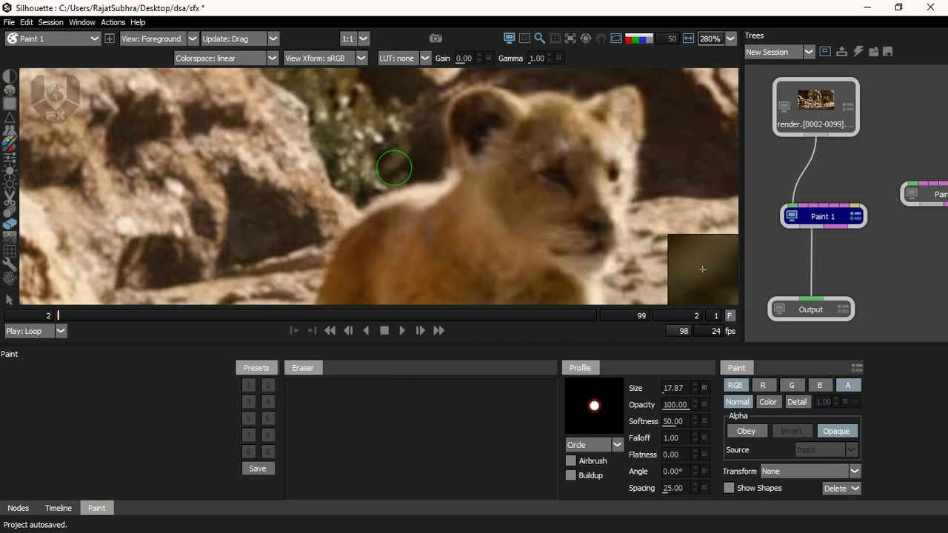
key(3)
key(1)
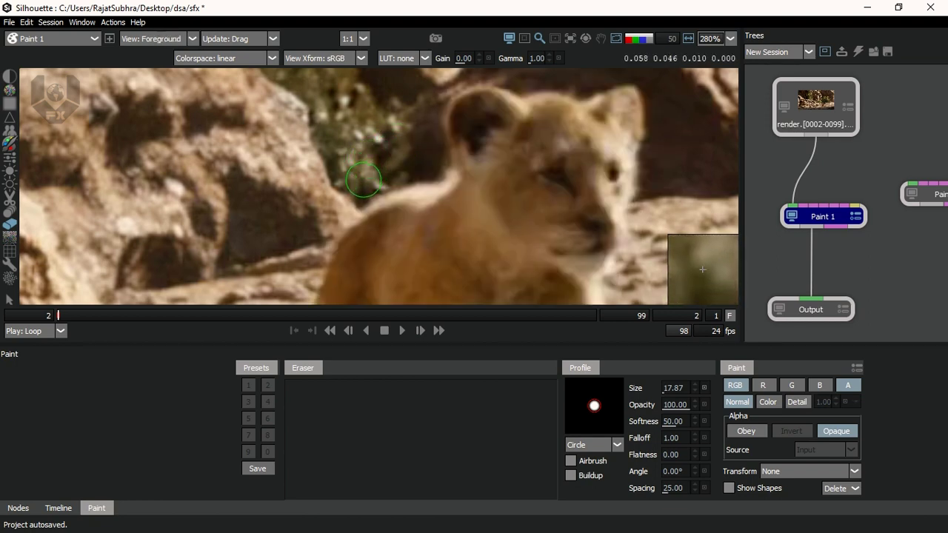
Erase the excess cloned paint above the cub's head, along the rocks beside its ears
mouse_move(419, 136)
mouse_down()
mouse_move(373, 206)
mouse_move(369, 196)
mouse_up()
key(3)
key(1)
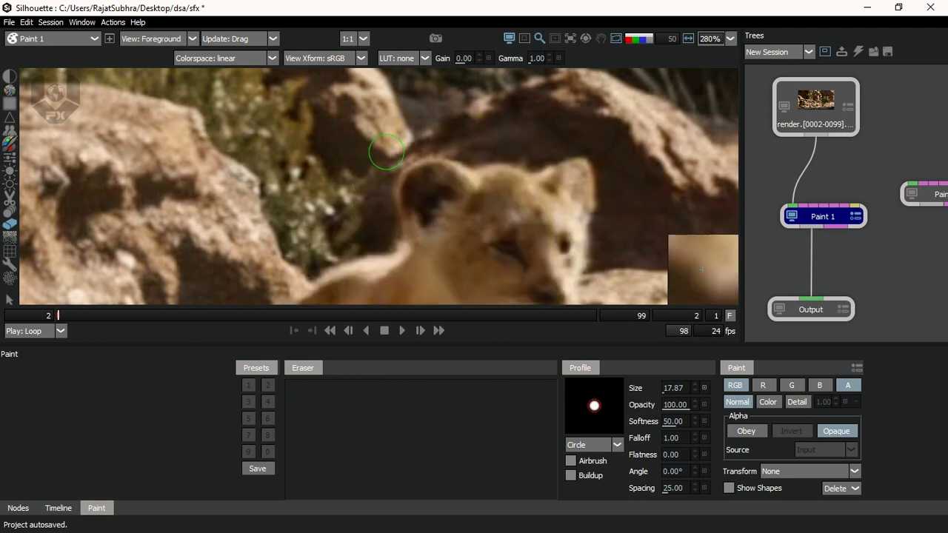
drag(404, 142, 459, 135)
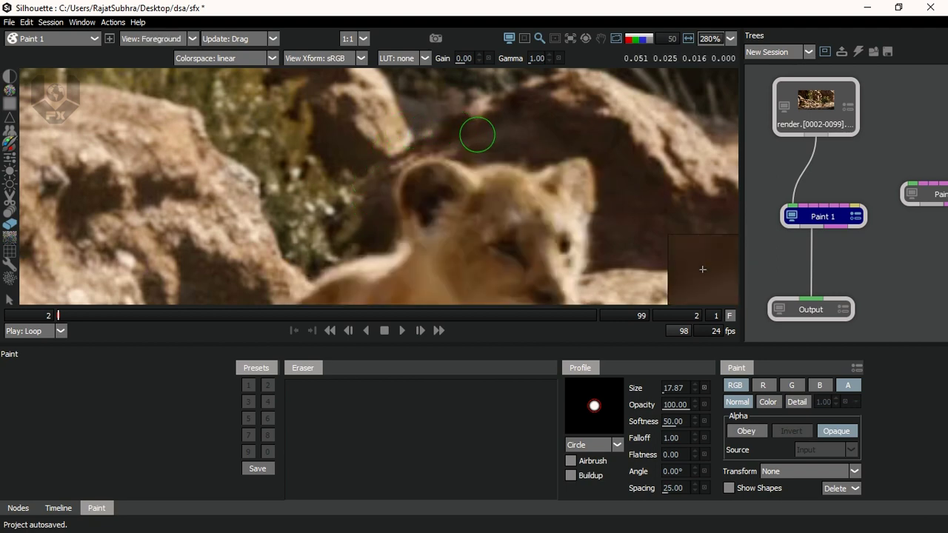
key(3)
key(1)
drag(525, 167, 390, 146)
key(3)
key(1)
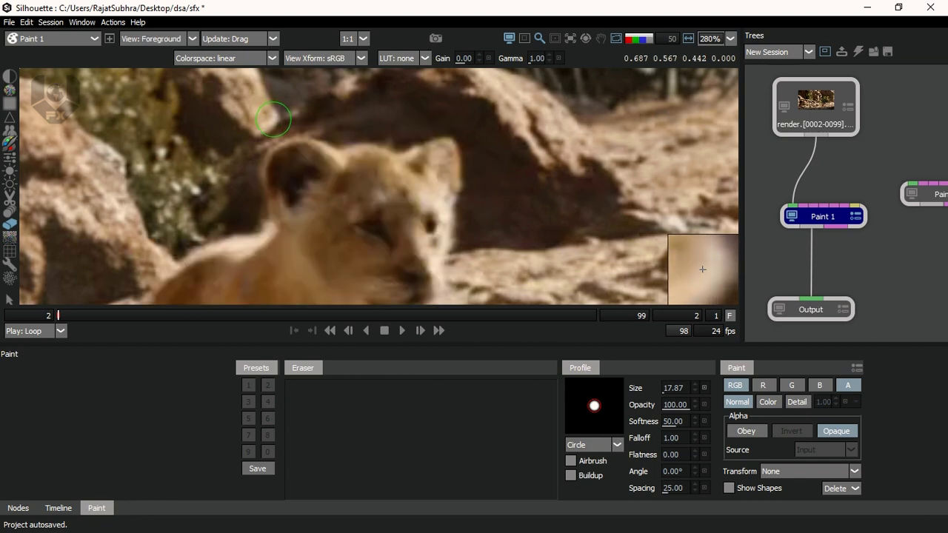
Erase the excess cloned paint on the ground in front of the cub's chest and muzzle, comparing both views
key(3)
scroll(402, 126, down, 2)
key(1)
key(3)
scroll(414, 148, up, 3)
key(1)
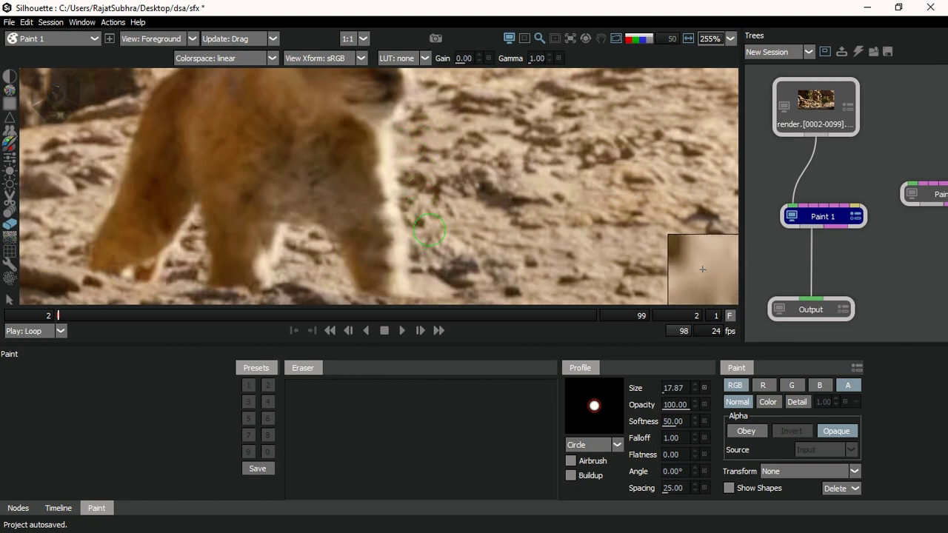
key(3)
key(1)
key(3)
key(1)
key(3)
key(1)
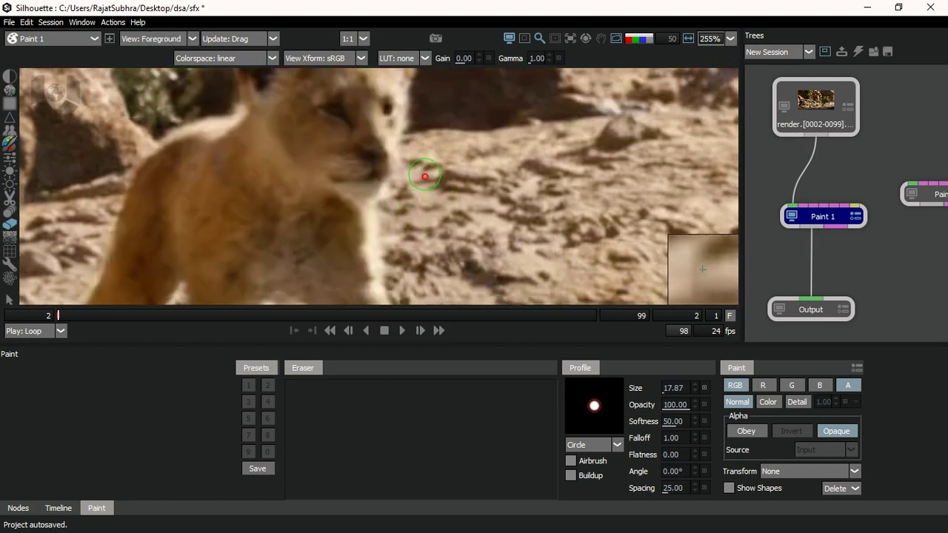
Erase the excess cloned paint around and between the cub's front legs, checking the painted result against the original
scroll(435, 163, down, 2)
drag(426, 245, 412, 127)
scroll(403, 199, up, 1)
key(3)
scroll(402, 198, up, 1)
key(1)
key(3)
key(1)
key(3)
key(1)
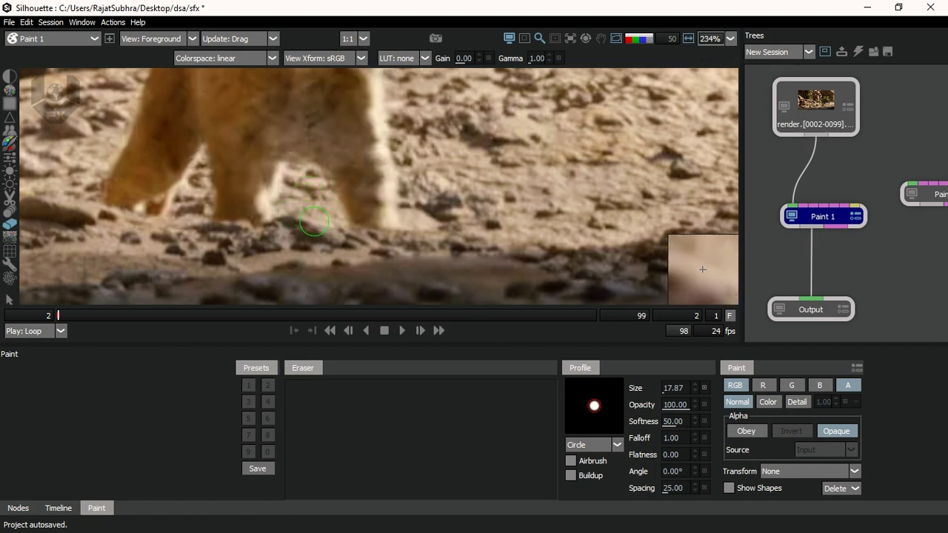
key(3)
key(1)
key(3)
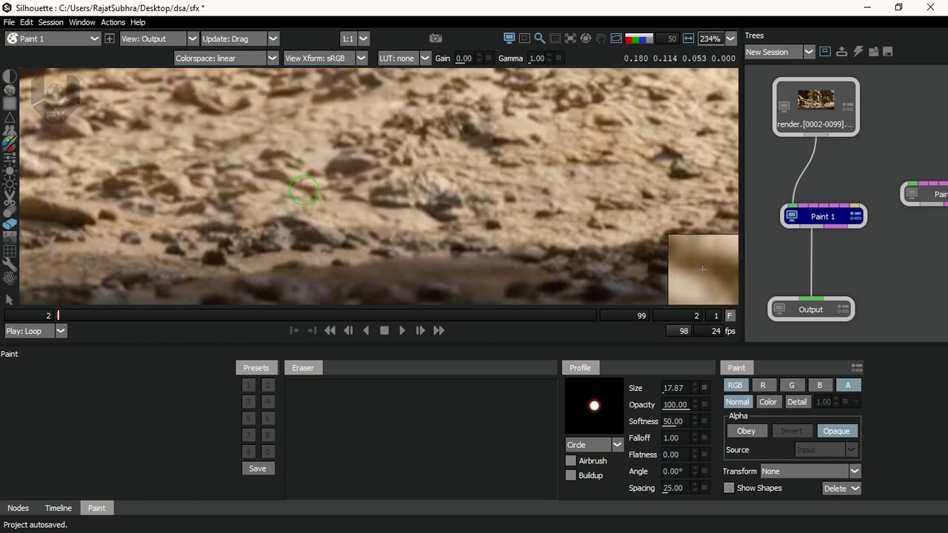
key(1)
Reduce the Eraser size to 5.53 and clean up the cloned paint in the narrow gap between the cub's hind and front legs
drag(294, 192, 375, 223)
key(3)
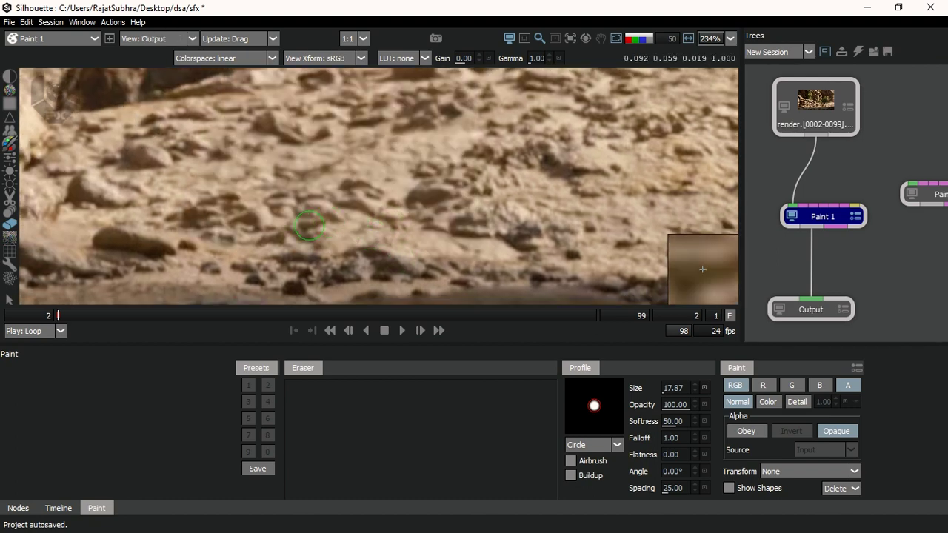
key(1)
key(3)
drag(277, 217, 255, 227)
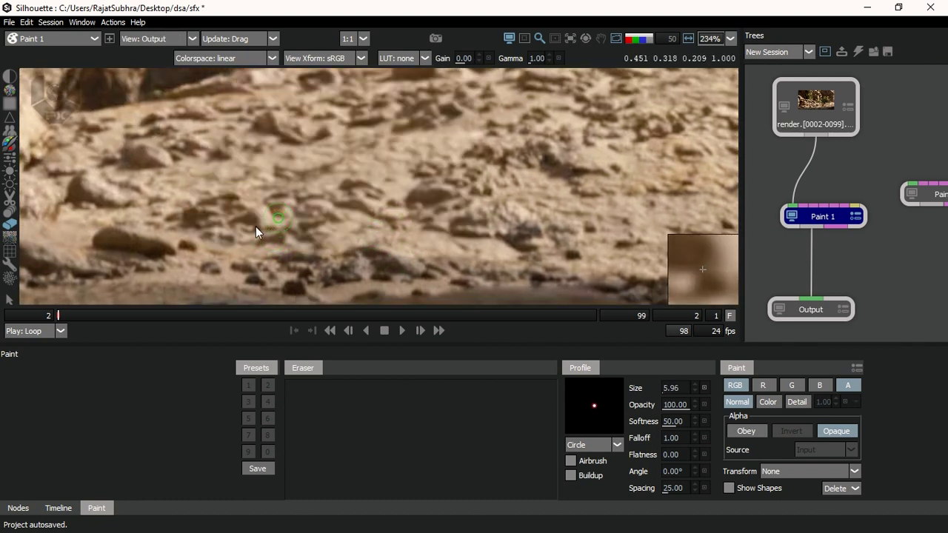
key(1)
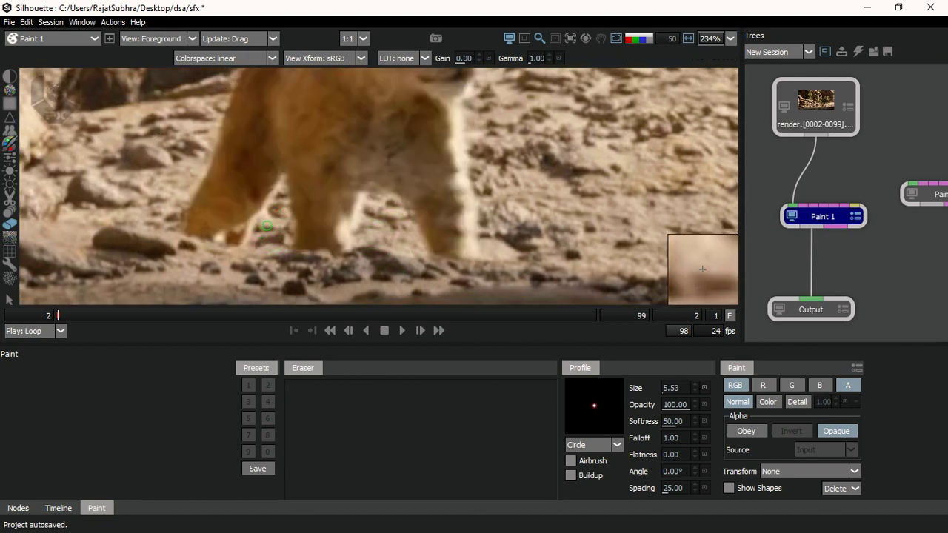
Compare the original and painted versions of the whole frame 2 to judge the cleaned-up cub removal
scroll(347, 161, down, 10)
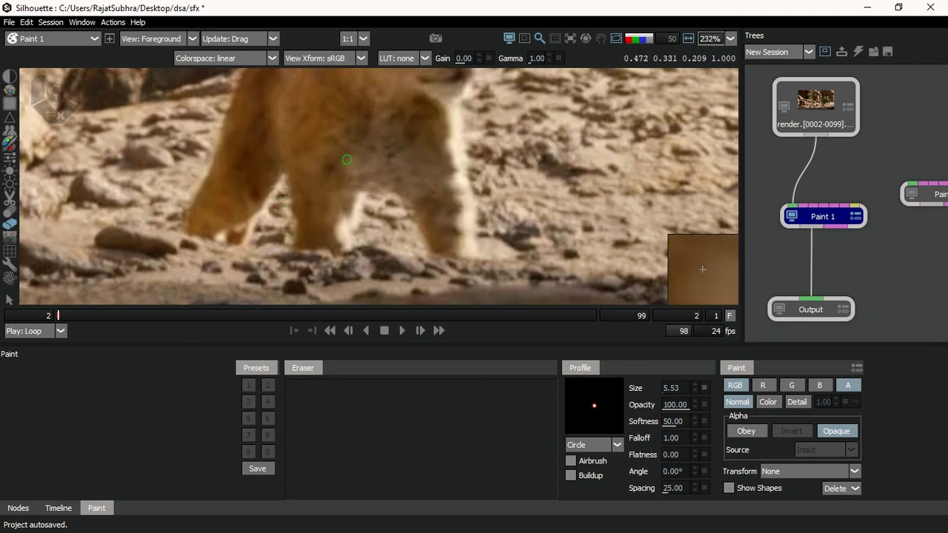
scroll(359, 170, up, 3)
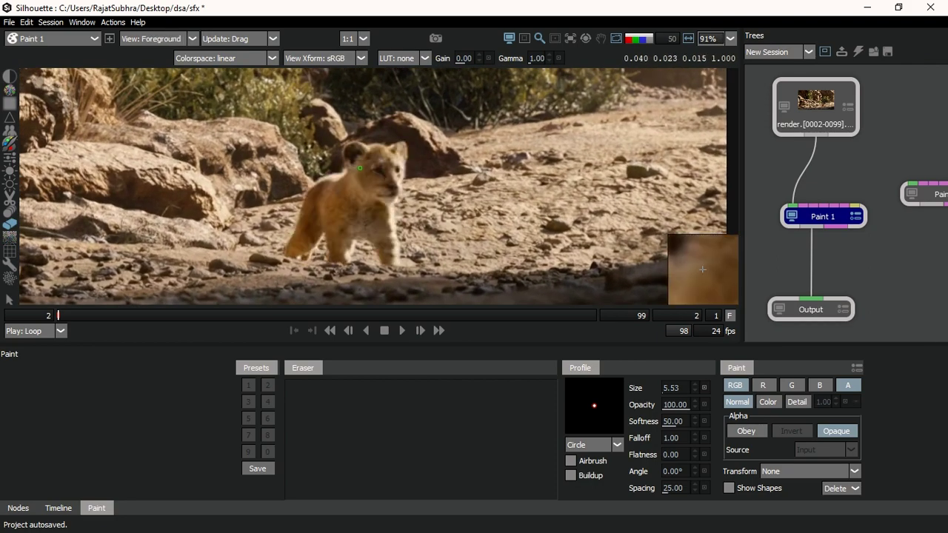
key(3)
key(1)
key(3)
key(1)
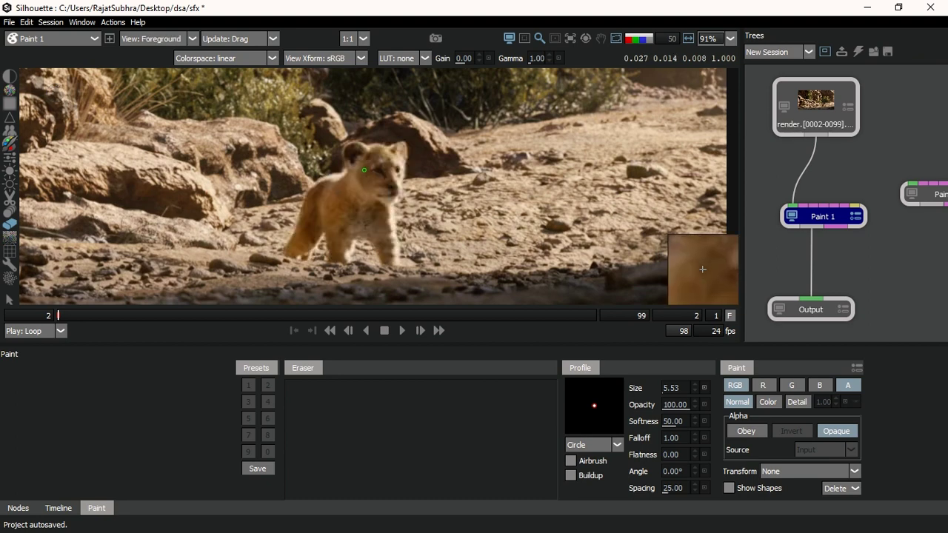
key(3)
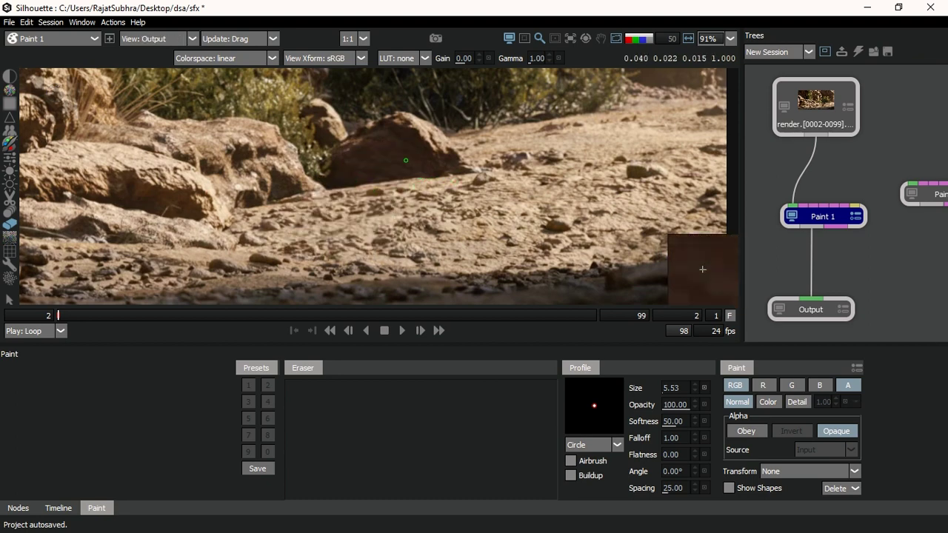
key(1)
key(3)
key(1)
key(3)
key(1)
key(3)
scroll(380, 191, down, 1)
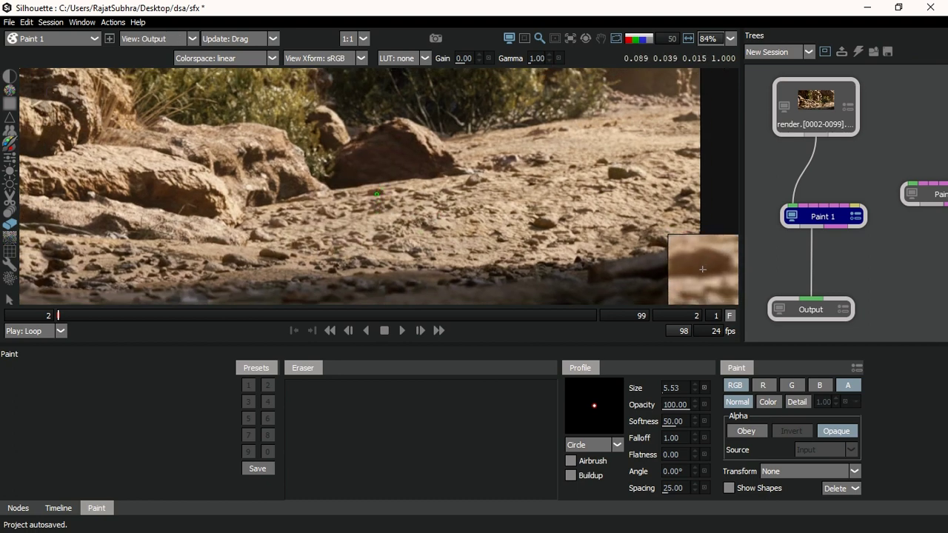
Return to the Clone tool, advance to frame 3 and bring up the clone source settings
click(10, 133)
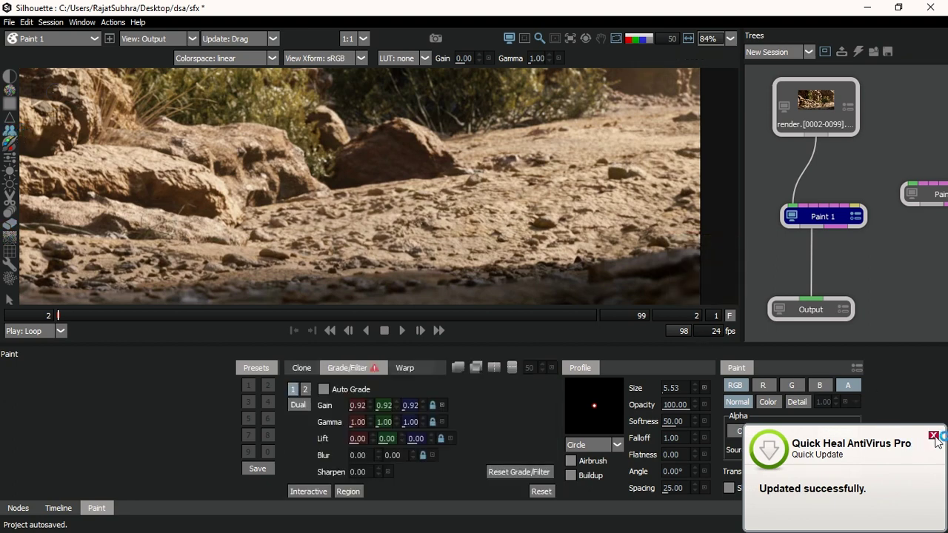
scroll(343, 211, up, 1)
key(x)
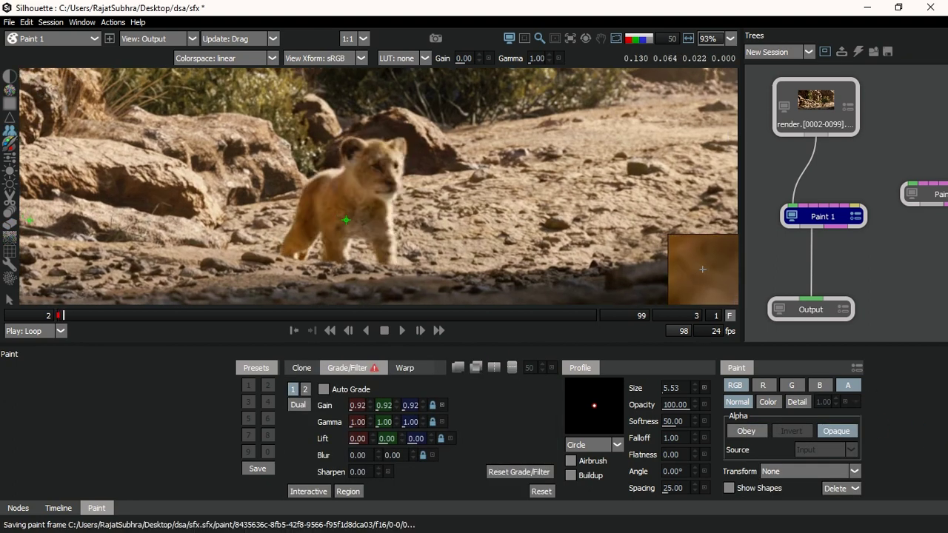
click(300, 369)
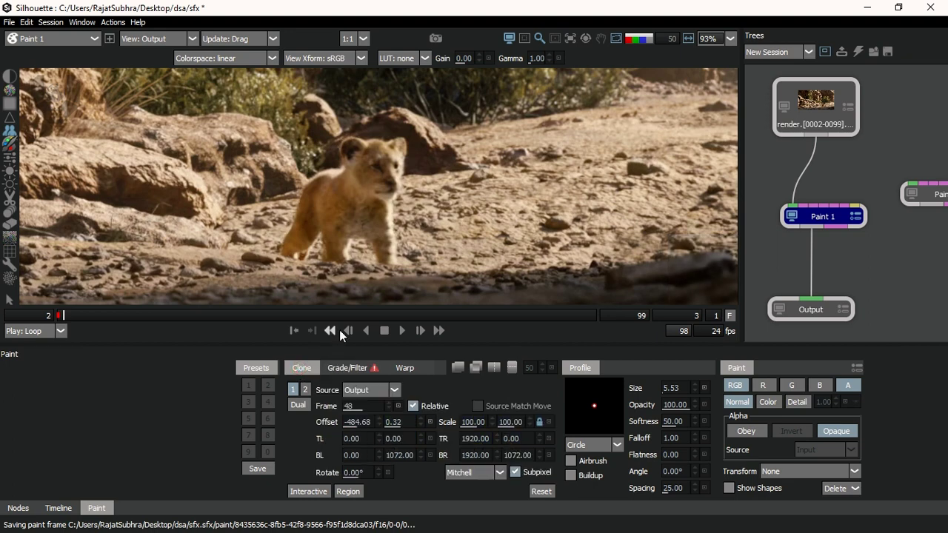
click(347, 368)
click(302, 369)
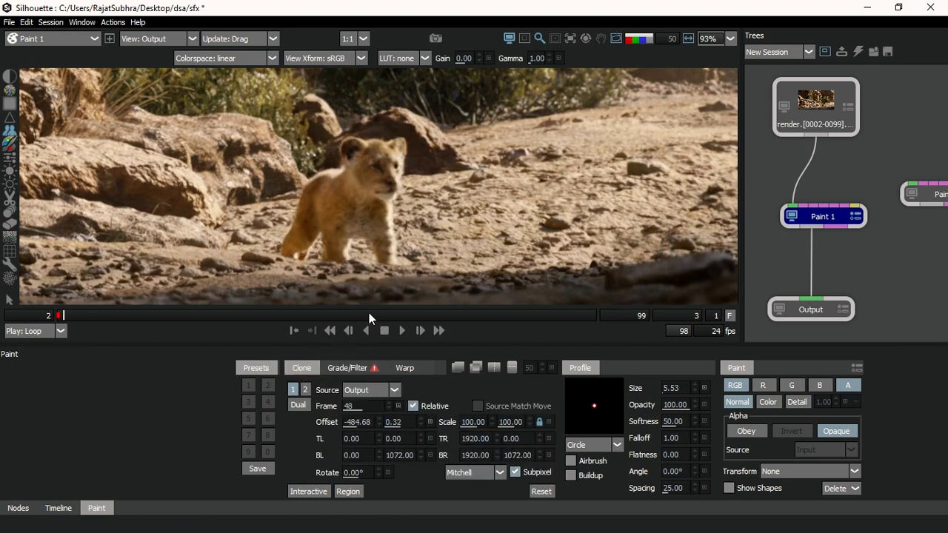
Set the relative clone source frame to 47 for painting frame 3
drag(402, 224, 391, 214)
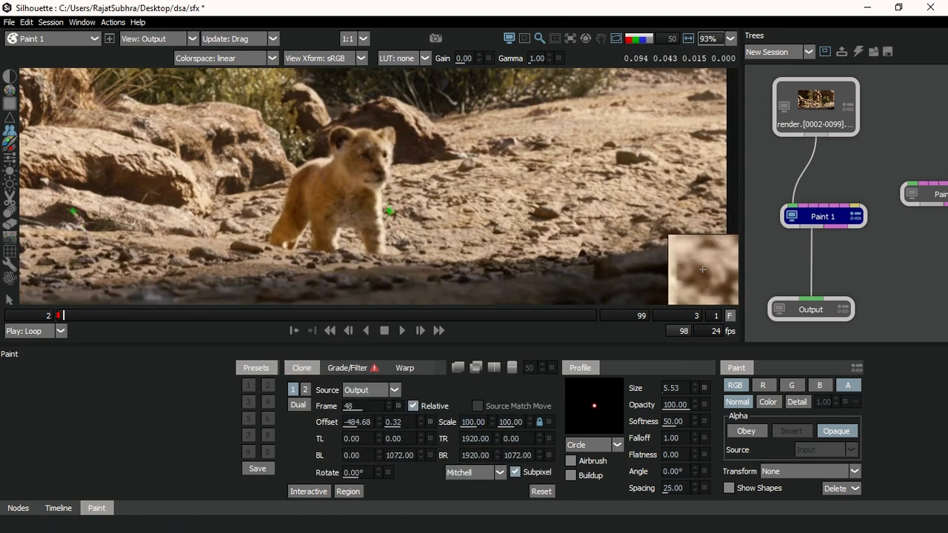
scroll(388, 211, up, 3)
scroll(397, 200, up, 3)
key(z)
key(Right)
key(z)
key(x)
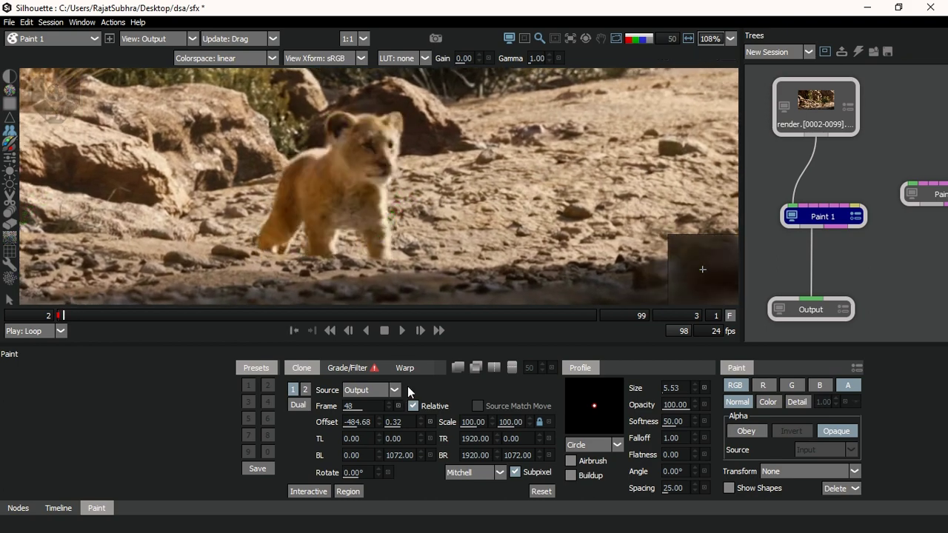
click(361, 405)
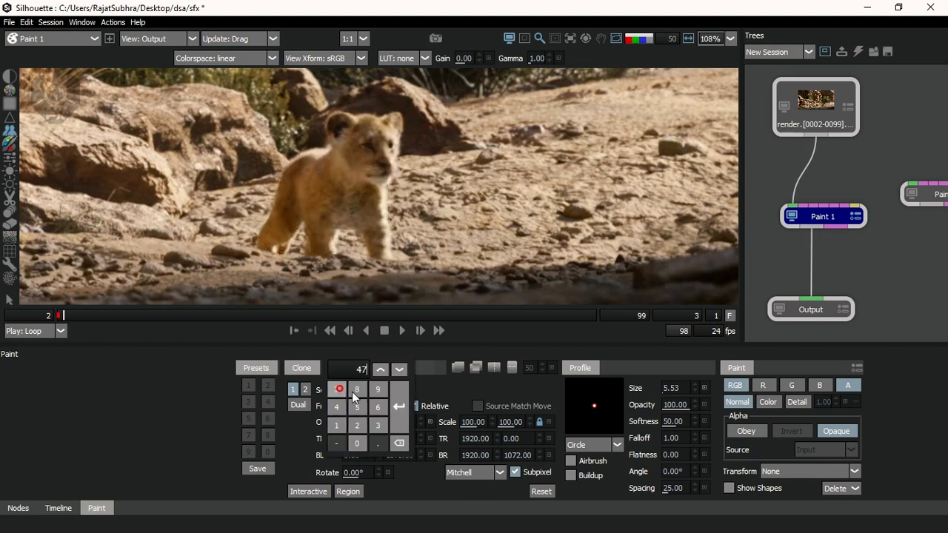
click(399, 426)
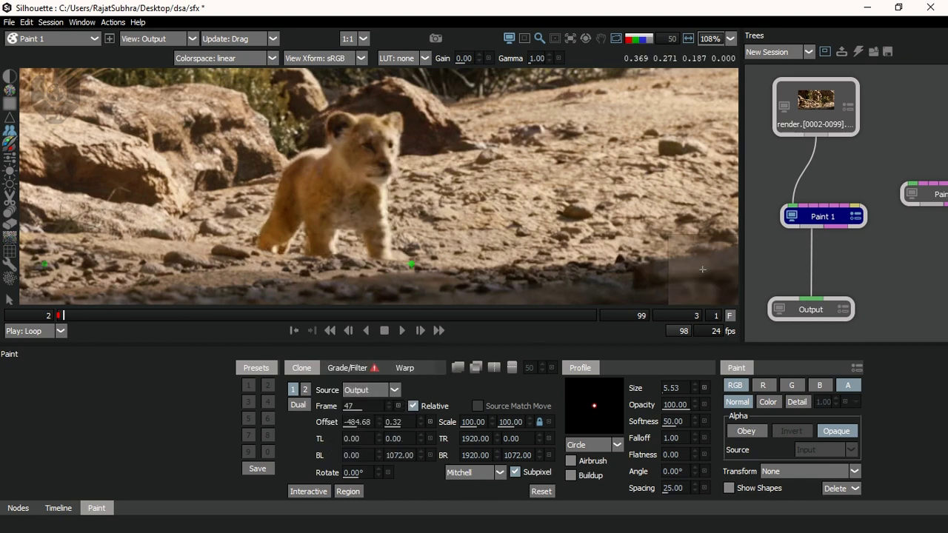
Show the clone source beside frame 3 in a vertical split comparison running through the cub
scroll(702, 269, up, 2)
drag(414, 182, 410, 190)
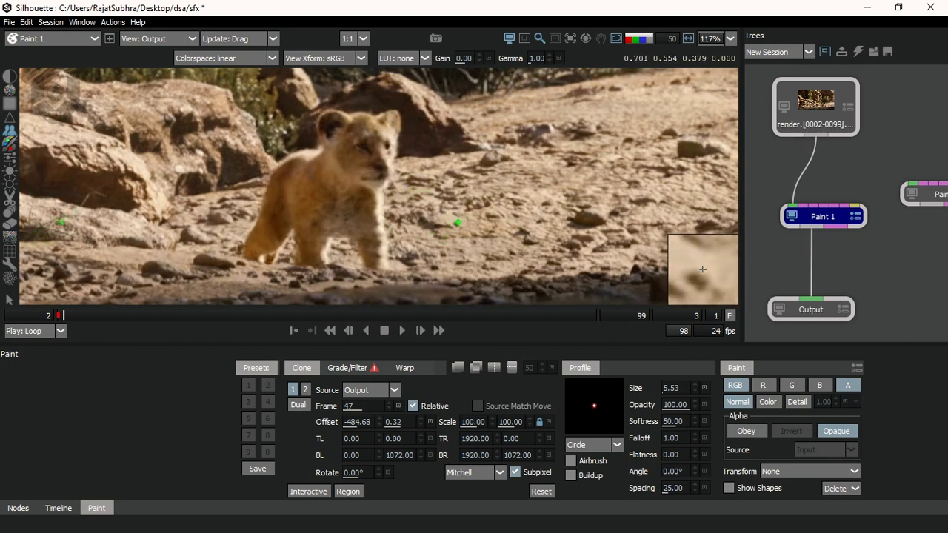
scroll(703, 270, down, 2)
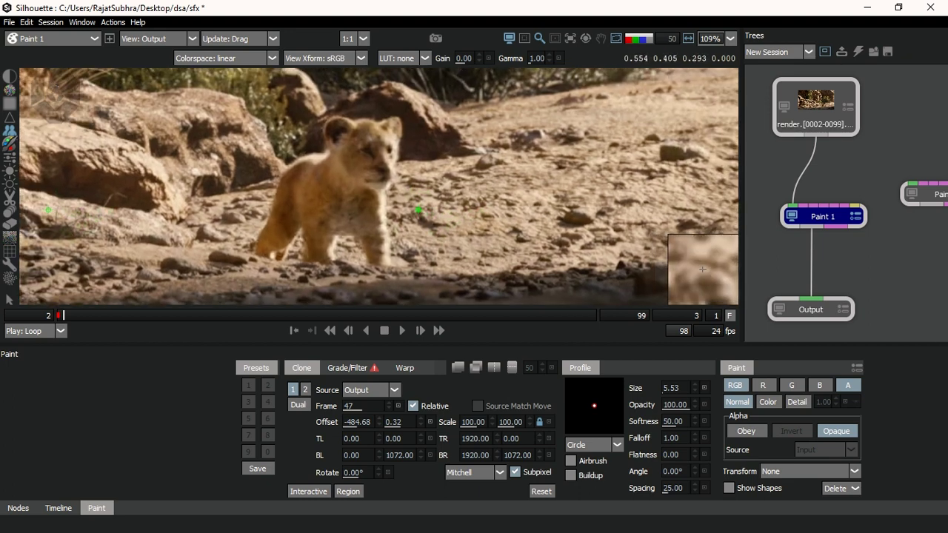
mouse_move(416, 212)
mouse_down()
mouse_move(409, 197)
mouse_move(414, 238)
mouse_up()
key(o)
key(o)
key(o)
scroll(414, 237, down, 5)
scroll(419, 203, up, 1)
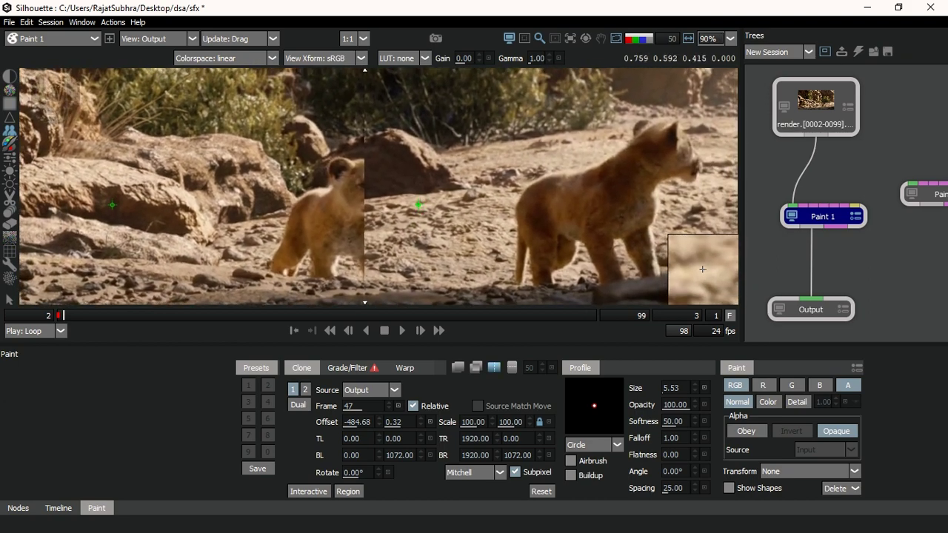
Nudge the clone source across and slightly vertically to an offset of about -466.55, -0.78 to match the background rocks
key(Right)
key(Right)
key(Right)
key(Right)
key(Right)
key(Right)
key(Right)
key(Right)
key(Right)
key(Right)
key(Right)
key(Right)
key(Right)
key(Right)
key(Right)
key(Right)
key(Right)
key(Right)
key(Right)
key(Right)
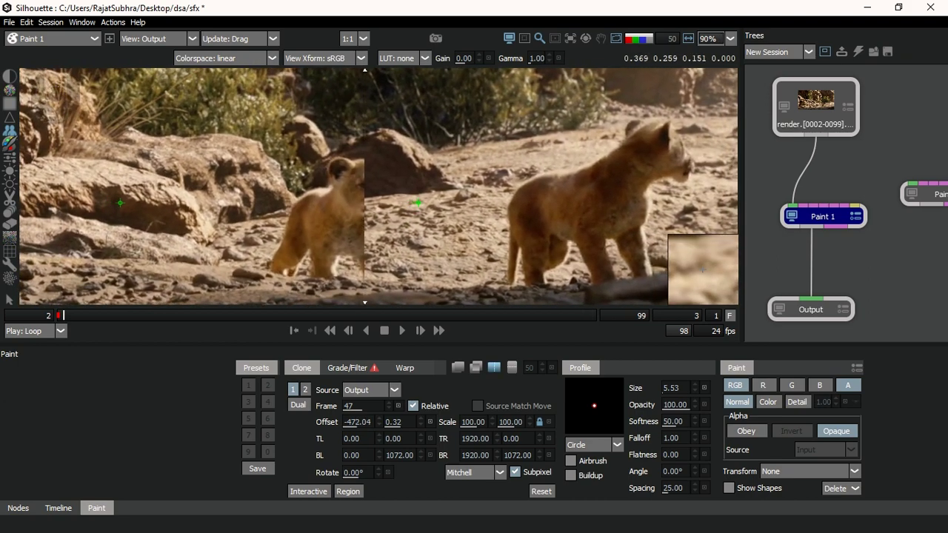
key(Down)
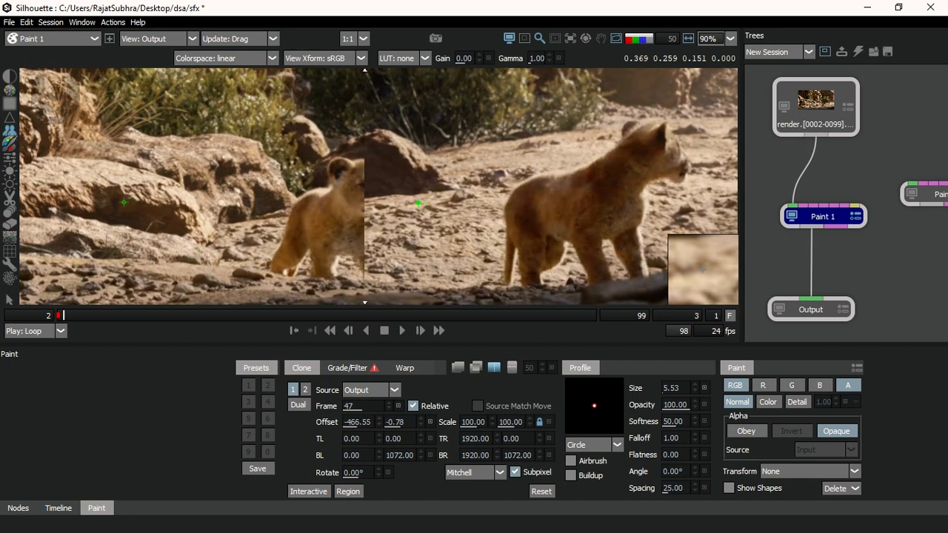
key(Right)
Refine the clone source offset to -469.85, 0.32, checking the split view against the plain frame
key(z)
key(z)
key(z)
key(z)
key(Left)
key(Left)
key(Left)
key(Left)
key(Left)
key(Left)
key(Down)
key(Down)
key(Left)
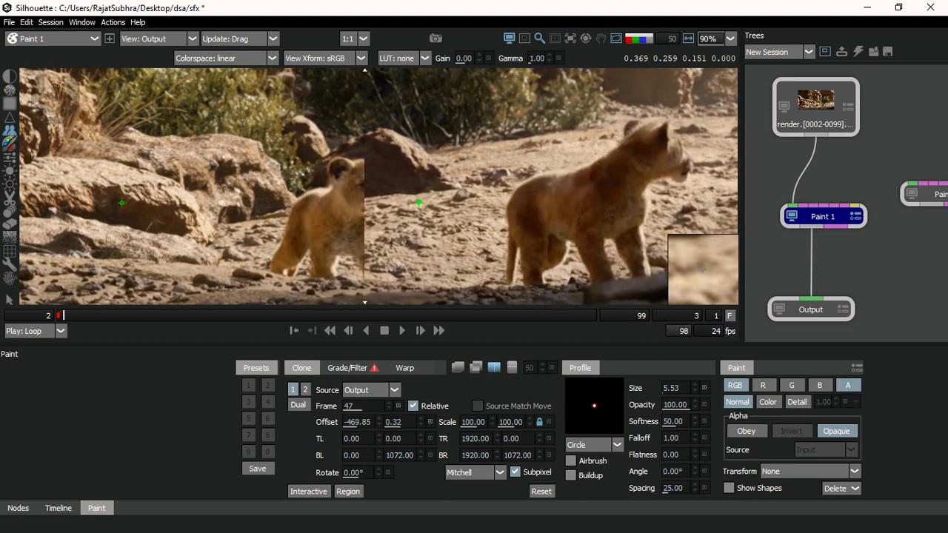
Fine-tune the clone source offset to -470.50, -0.01 by matching the ground around the cub's feet in both views
drag(357, 302, 381, 221)
scroll(380, 222, up, 3)
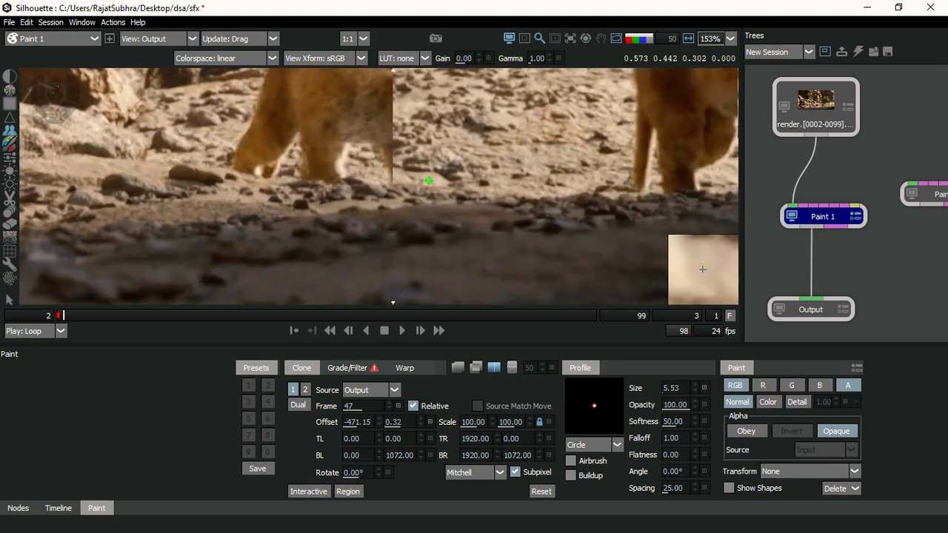
key(Left)
key(z)
key(z)
key(z)
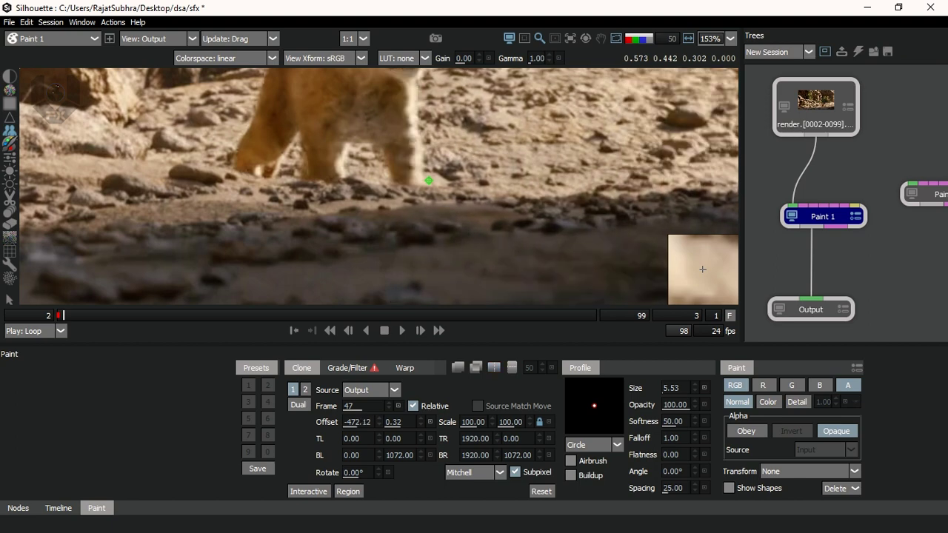
key(z)
key(z)
key(z)
key(z)
key(z)
key(Down)
key(z)
key(Right)
key(z)
key(z)
key(z)
key(Right)
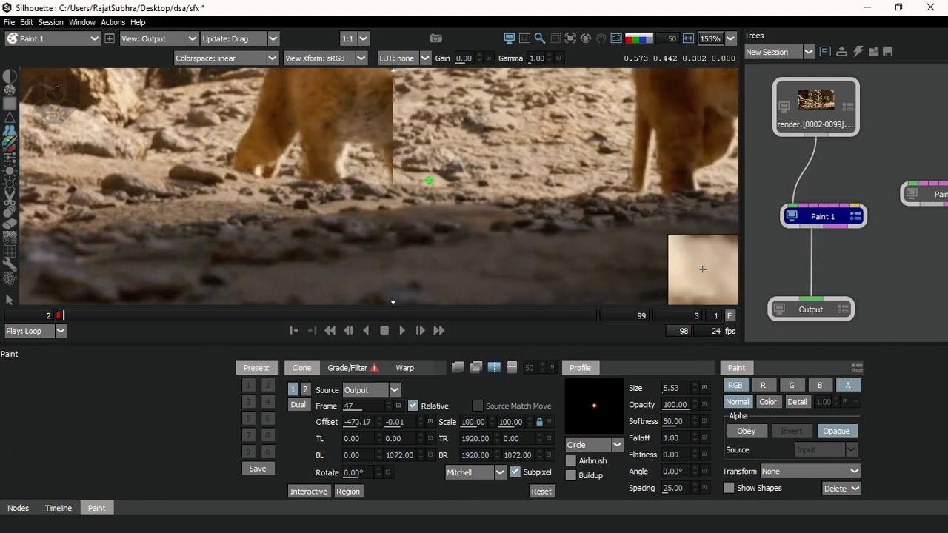
key(z)
key(z)
key(z)
key(z)
key(z)
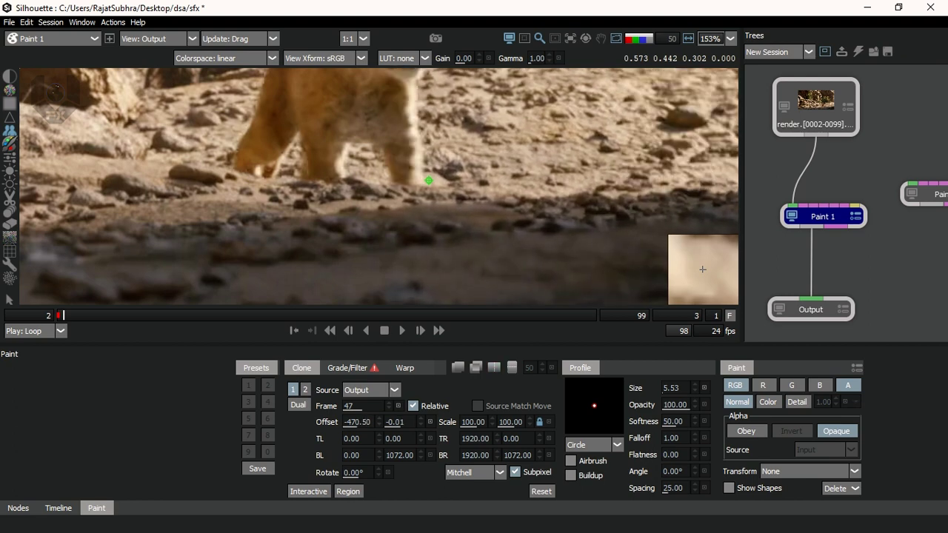
key(shift+Down)
Inspect the alignment along the split line from the upper bushes and rocks down to the shaded foreground
scroll(426, 280, down, 3)
scroll(427, 279, up, 2)
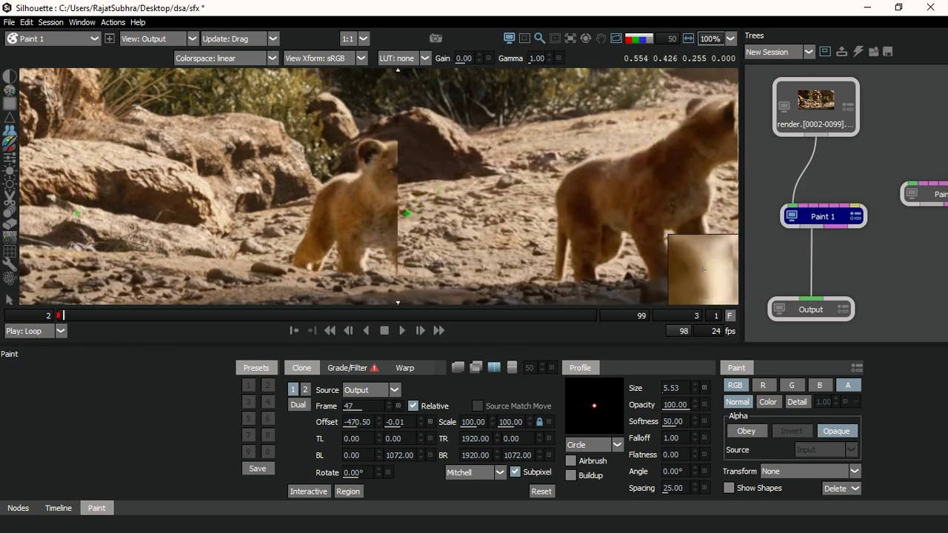
drag(402, 231, 398, 195)
drag(413, 88, 413, 185)
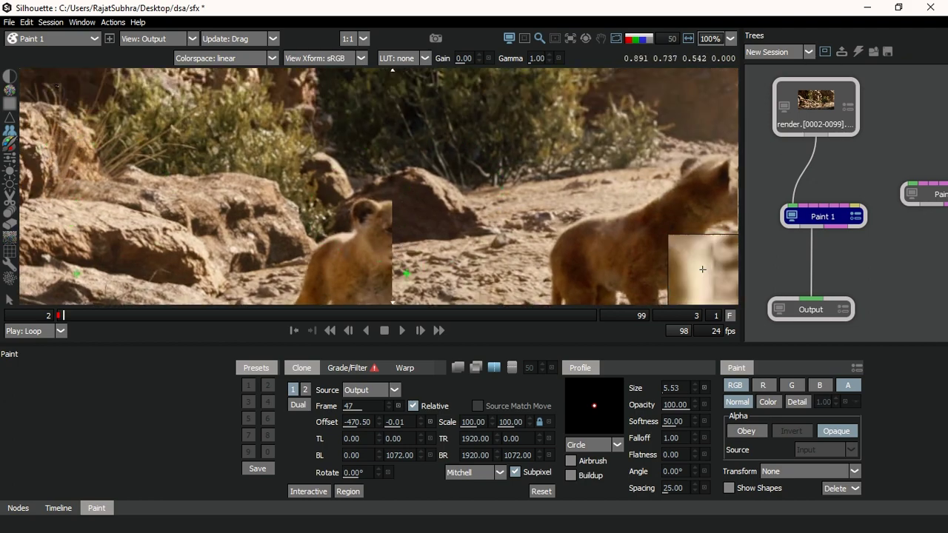
drag(428, 220, 415, 131)
drag(411, 252, 450, 300)
scroll(433, 218, up, 1)
drag(432, 164, 430, 200)
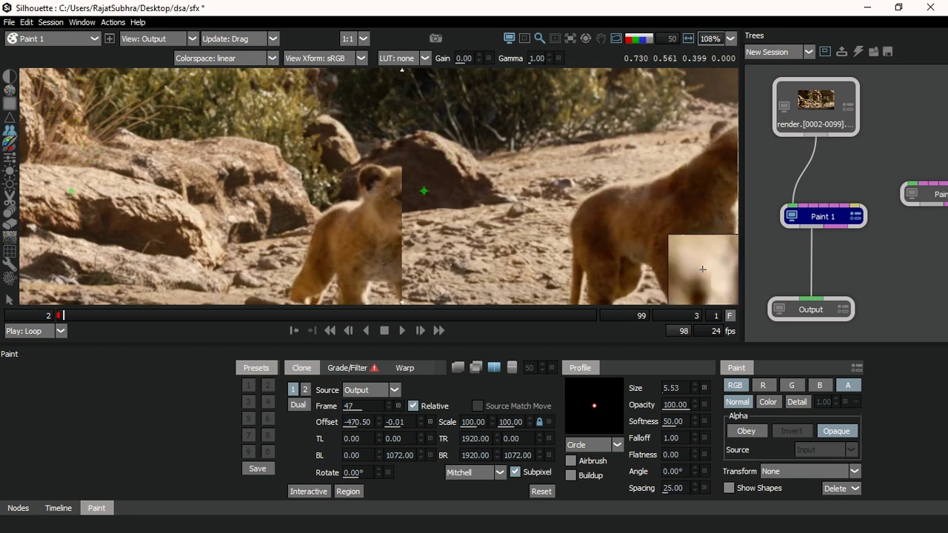
drag(406, 252, 412, 135)
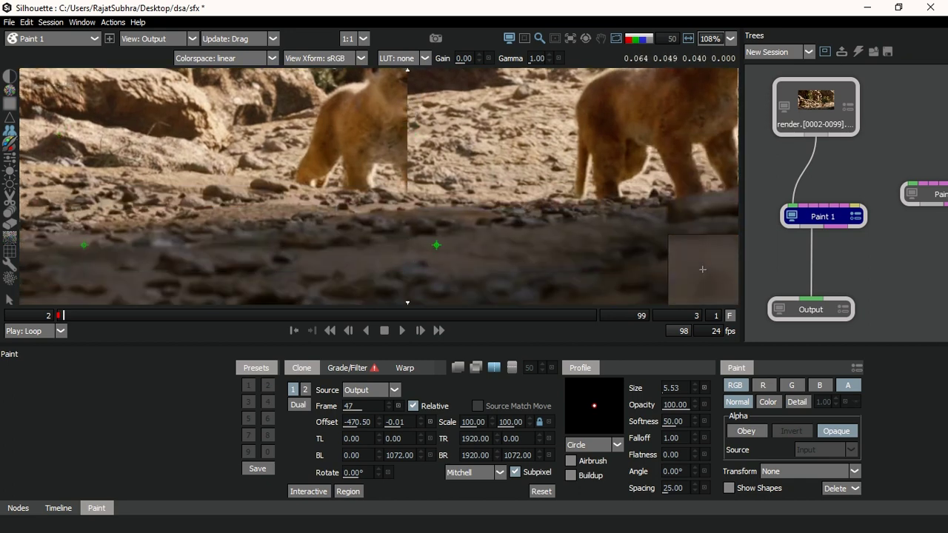
drag(414, 208, 417, 216)
scroll(418, 225, down, 2)
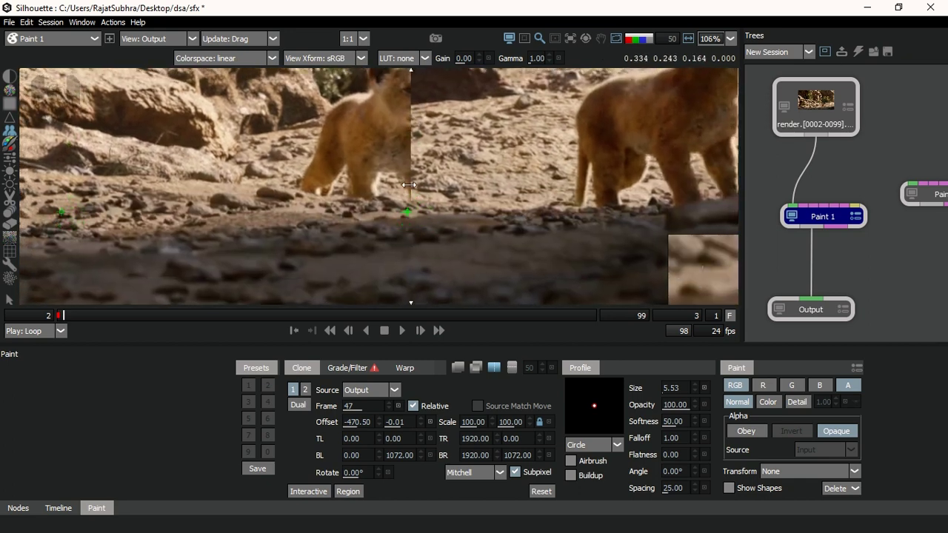
Leave the split comparison, set the Clone brush size to 31.27 and paint clean ground over the whole cub on frame 3
mouse_move(392, 189)
mouse_down()
mouse_move(411, 175)
mouse_move(408, 208)
mouse_up()
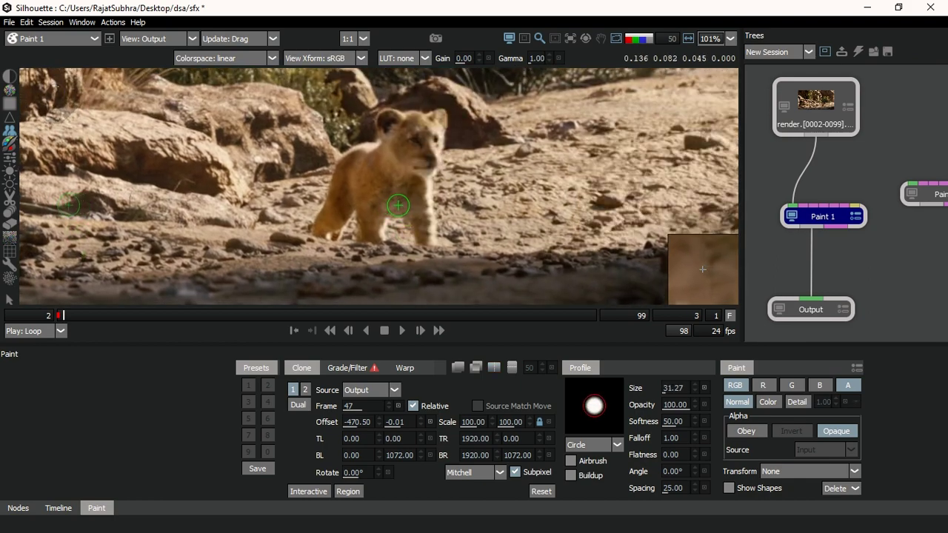
scroll(392, 204, up, 5)
mouse_move(340, 216)
mouse_down()
mouse_move(310, 237)
mouse_move(317, 210)
mouse_move(337, 242)
mouse_move(363, 200)
mouse_move(324, 194)
mouse_move(335, 174)
mouse_move(319, 194)
mouse_move(344, 132)
mouse_move(370, 104)
mouse_move(394, 93)
mouse_move(362, 155)
mouse_move(387, 154)
mouse_move(377, 169)
mouse_move(404, 201)
mouse_move(395, 222)
mouse_move(408, 220)
mouse_move(385, 245)
mouse_move(415, 249)
mouse_move(426, 231)
mouse_move(437, 171)
mouse_move(425, 149)
mouse_up()
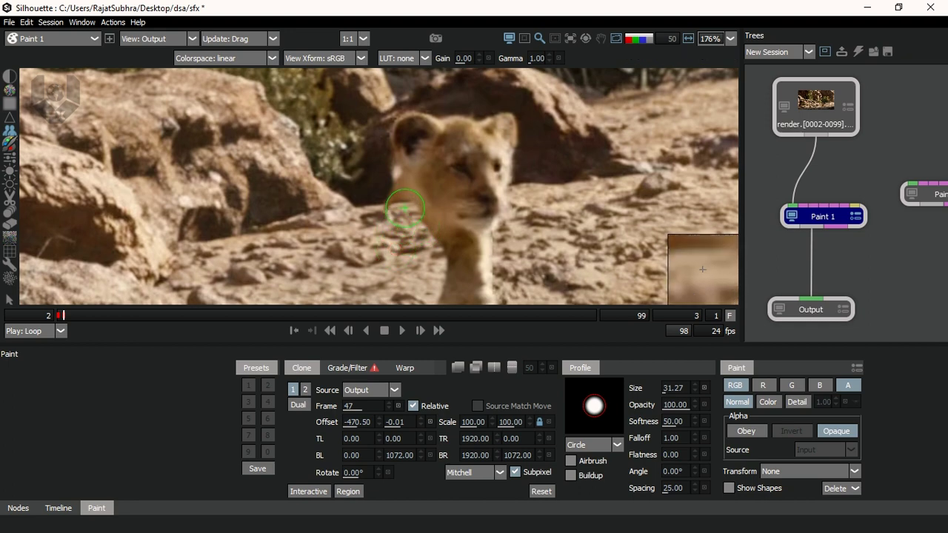
mouse_move(405, 210)
mouse_down()
mouse_move(410, 123)
mouse_move(447, 132)
mouse_move(449, 123)
mouse_move(504, 120)
mouse_move(511, 129)
mouse_move(444, 155)
mouse_move(419, 148)
mouse_move(435, 180)
mouse_move(481, 161)
mouse_move(492, 181)
mouse_move(504, 167)
mouse_move(502, 182)
mouse_move(454, 147)
mouse_move(405, 159)
mouse_move(445, 182)
mouse_move(427, 227)
mouse_move(439, 237)
mouse_move(455, 218)
mouse_up()
drag(452, 218, 432, 191)
mouse_move(432, 164)
mouse_down()
mouse_move(439, 135)
mouse_move(415, 221)
mouse_move(396, 230)
mouse_move(419, 272)
mouse_up()
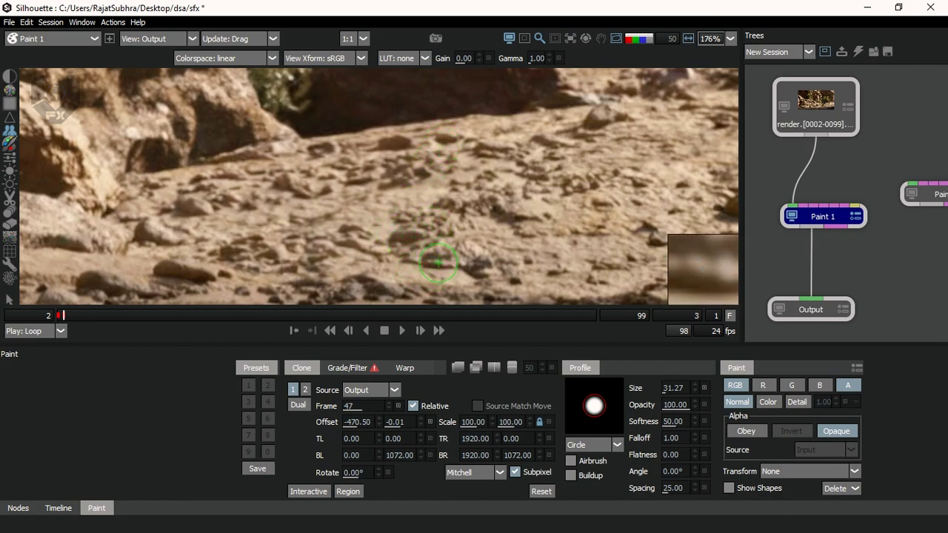
Compare the painted output of frame 3 with the original foreground around the removed cub
scroll(441, 254, down, 3)
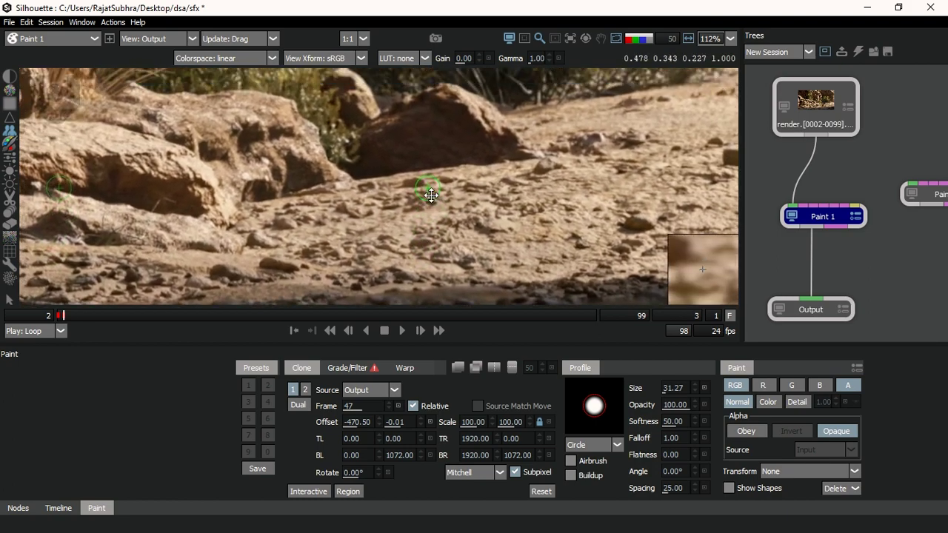
scroll(382, 207, down, 1)
scroll(412, 173, up, 2)
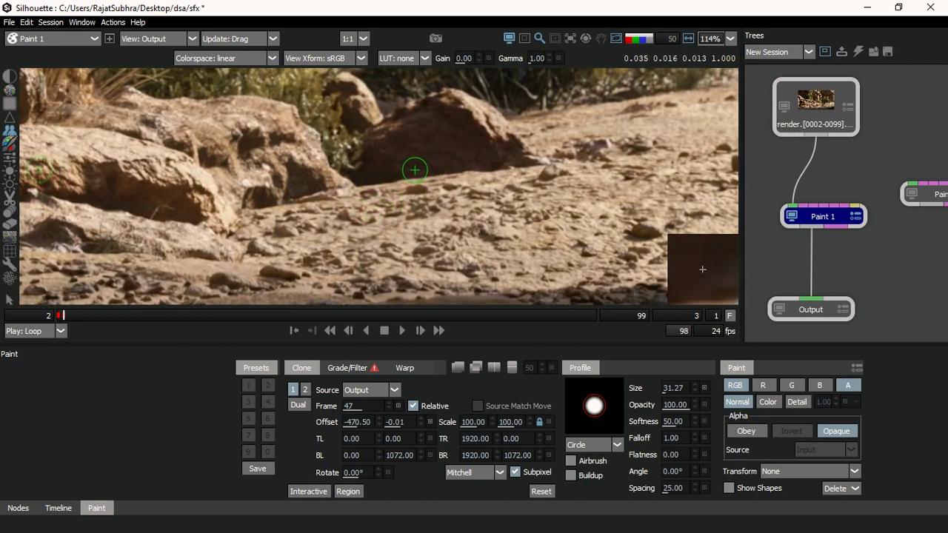
scroll(417, 182, up, 1)
scroll(427, 161, down, 1)
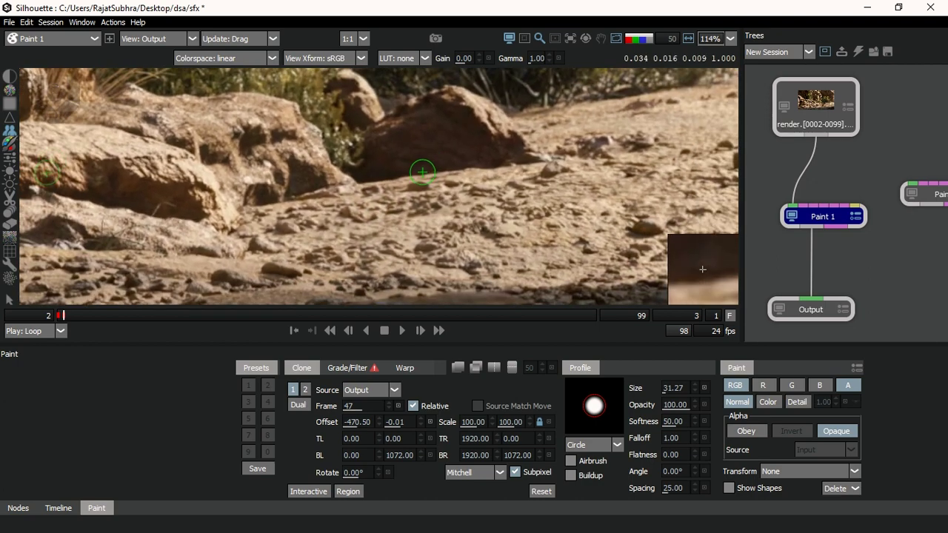
key(1)
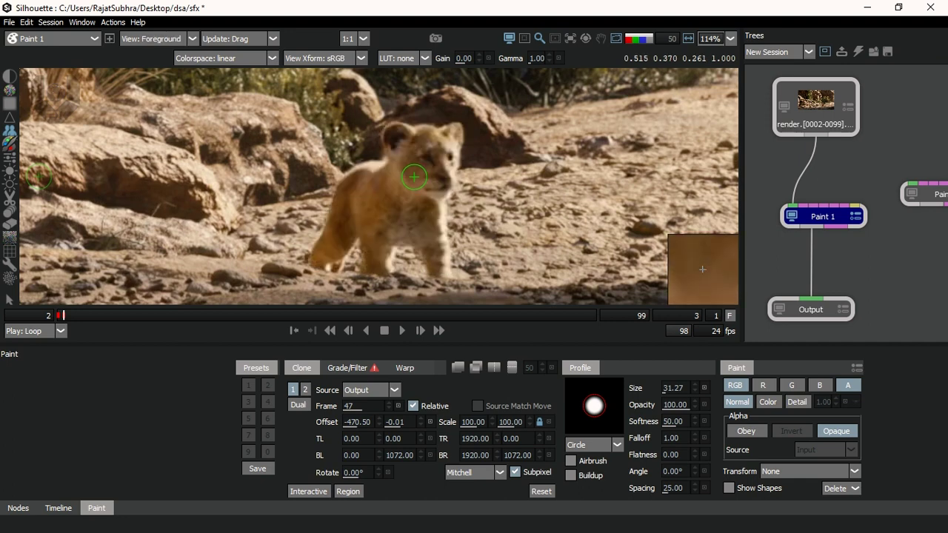
key(2)
key(1)
key(2)
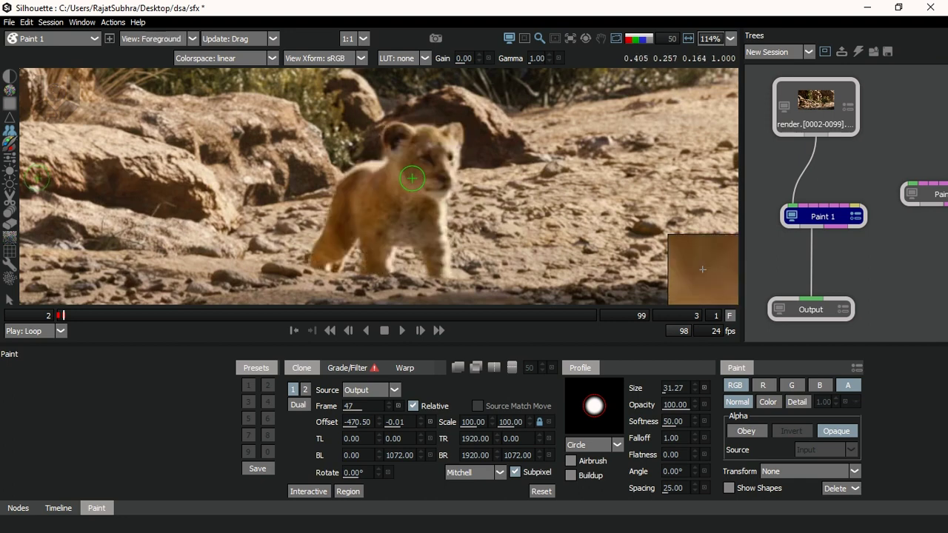
Flip between frames 2 and 3 to check that the painted ground matches from frame to frame
key(Left)
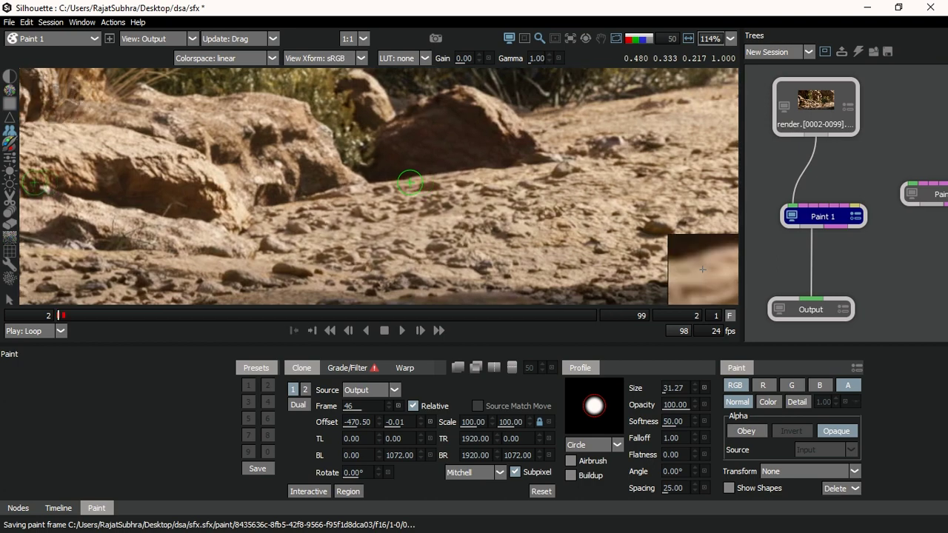
key(Right)
key(Left)
key(Right)
scroll(415, 182, down, 2)
key(Left)
key(Right)
scroll(413, 167, down, 1)
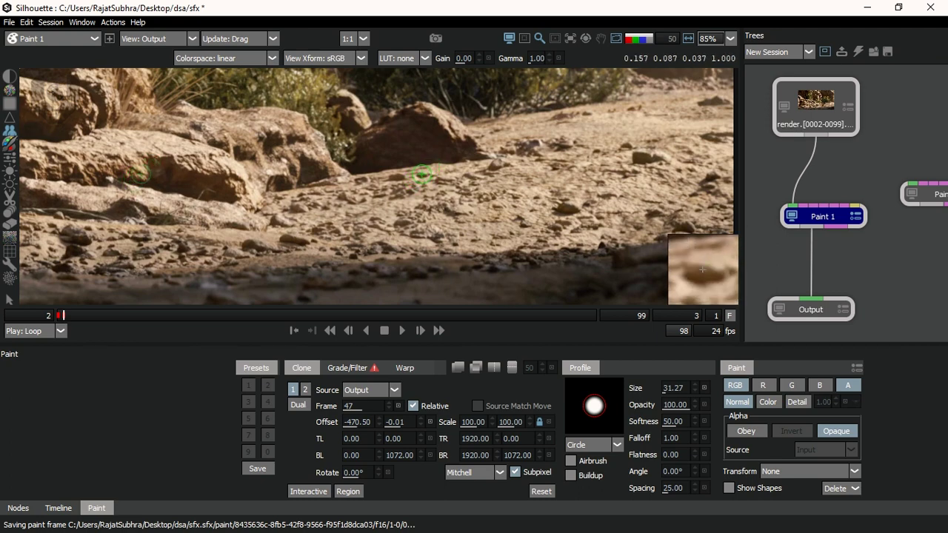
Examine the painted ground and rocks on frame 3 both close up and across the wider frame for remaining flaws
scroll(415, 182, up, 1)
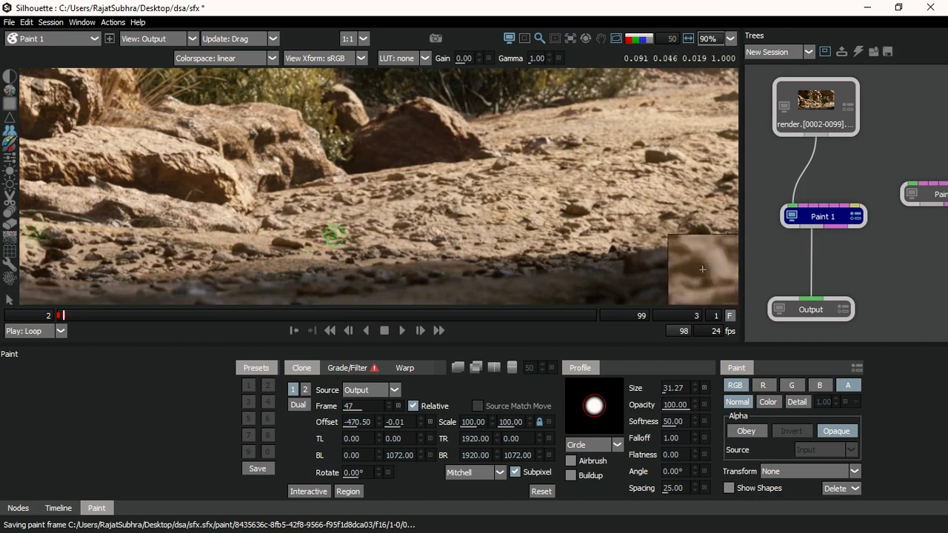
scroll(334, 236, down, 3)
scroll(366, 222, down, 2)
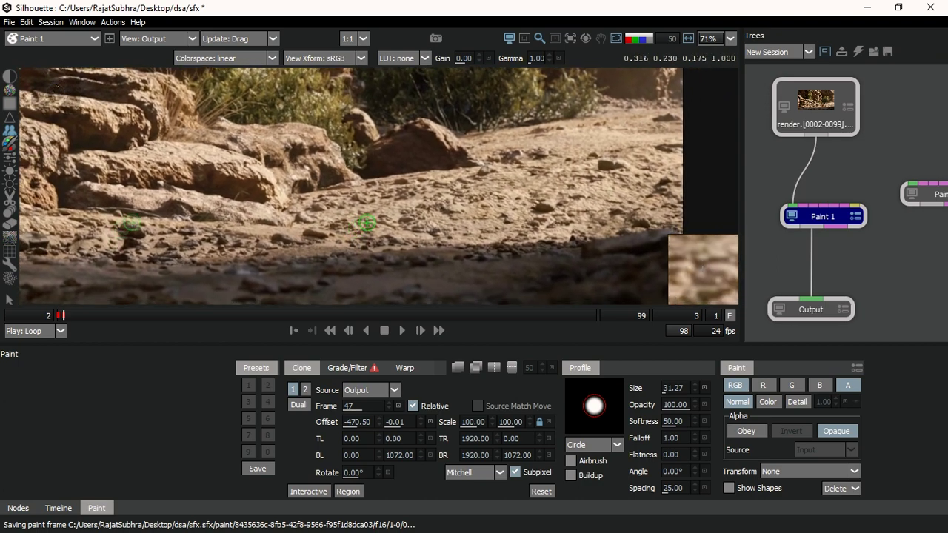
scroll(366, 223, down, 2)
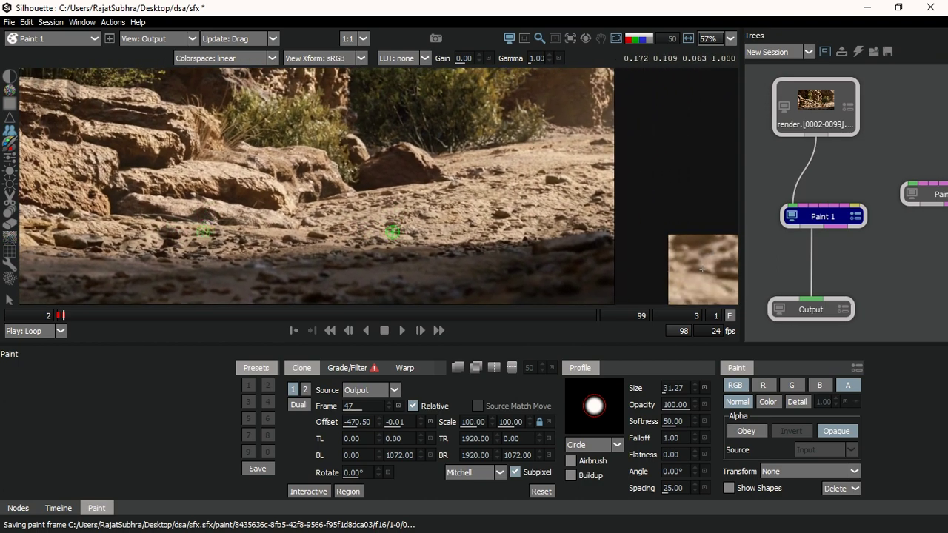
scroll(393, 232, up, 2)
scroll(385, 229, up, 2)
key(z)
key(x)
key(z)
key(Right)
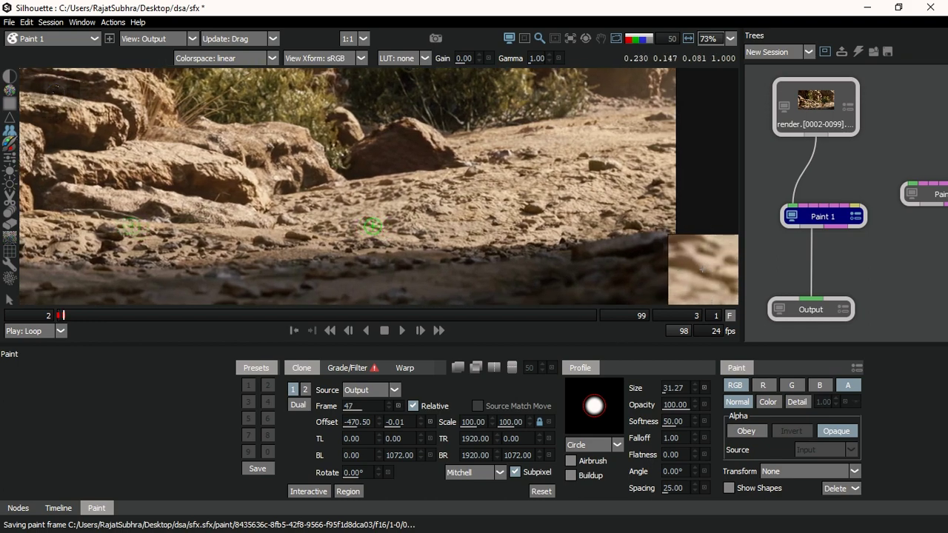
key(Home)
scroll(406, 211, up, 1)
scroll(412, 209, down, 6)
drag(400, 225, 381, 208)
scroll(390, 203, down, 4)
scroll(390, 177, up, 6)
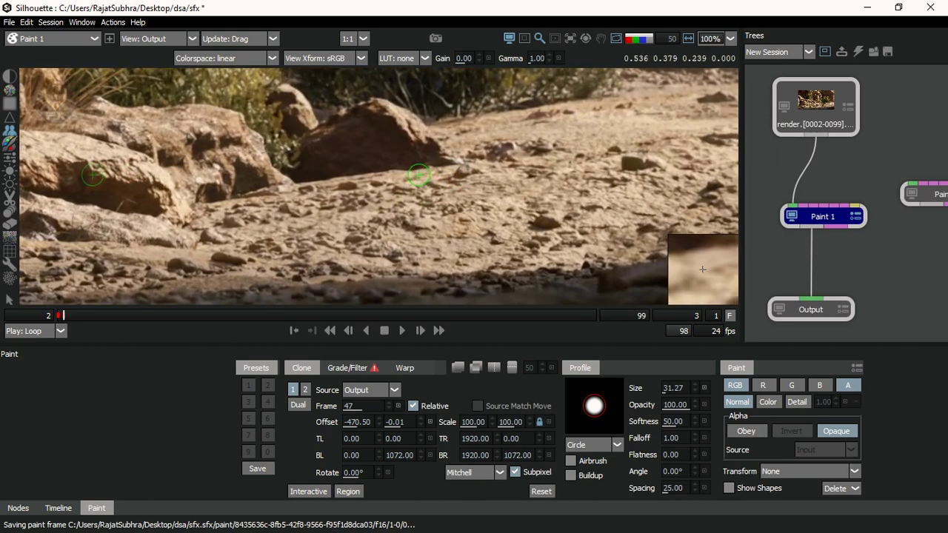
scroll(371, 191, down, 2)
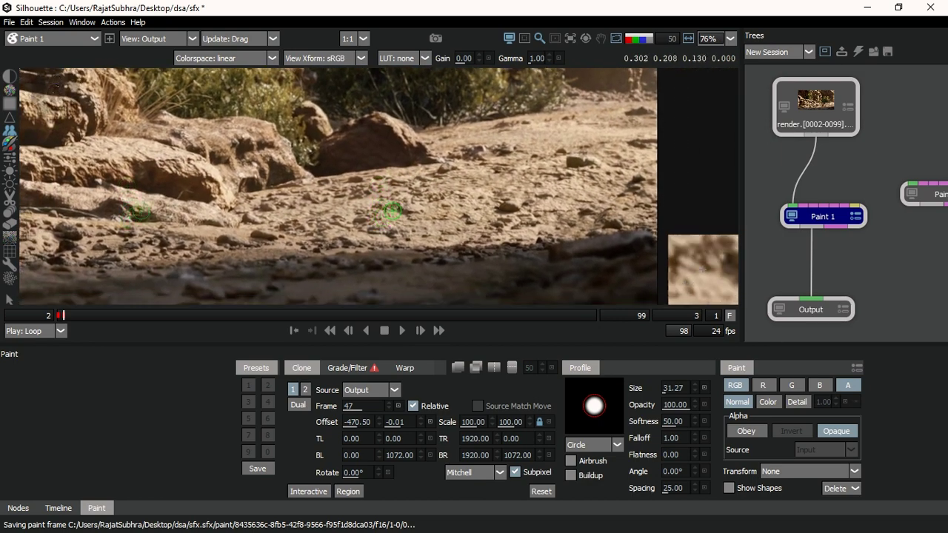
Advance to frame 4 and set the Clone source frame to 47
key(Right)
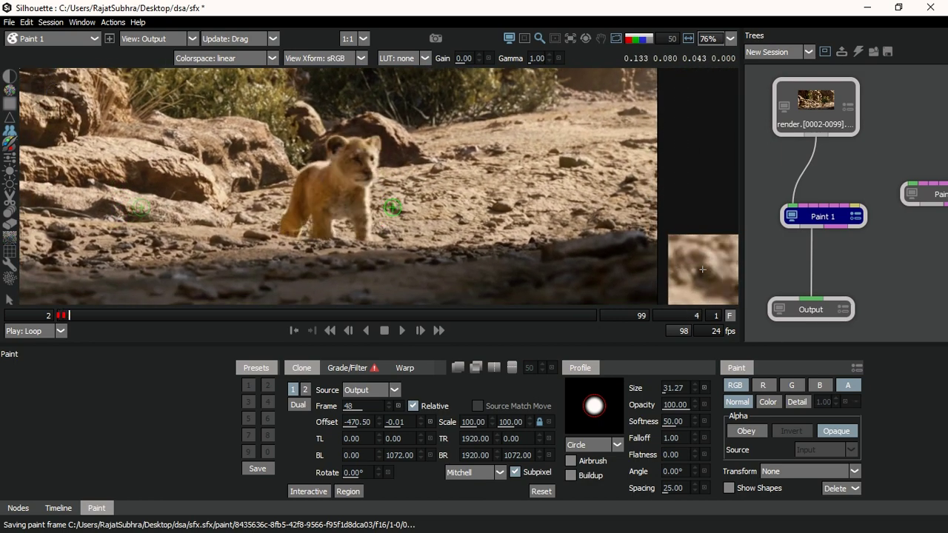
click(358, 404)
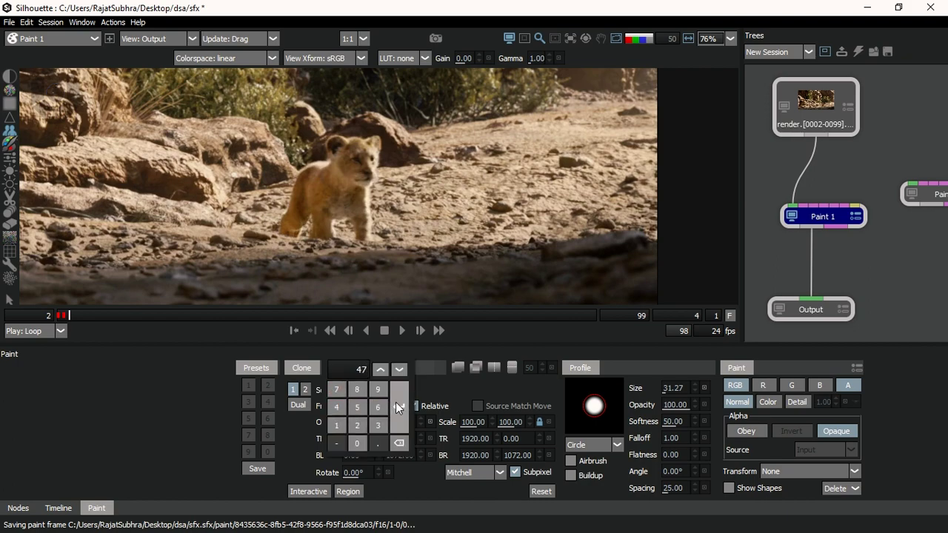
click(398, 407)
Roughly align the clone source on frame 4 to offset -458.68, 0.01 using the split comparison and the blended overlay
scroll(387, 214, up, 3)
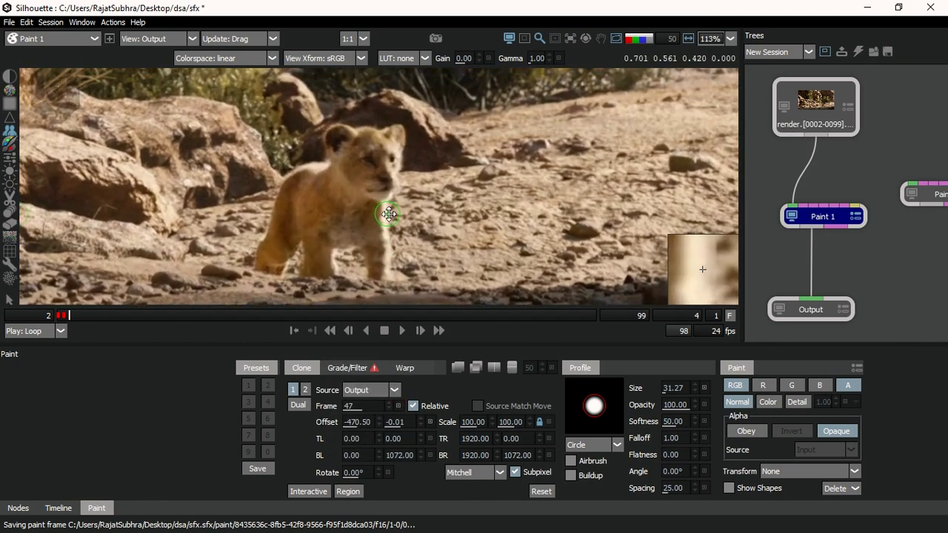
key(w)
drag(389, 205, 388, 204)
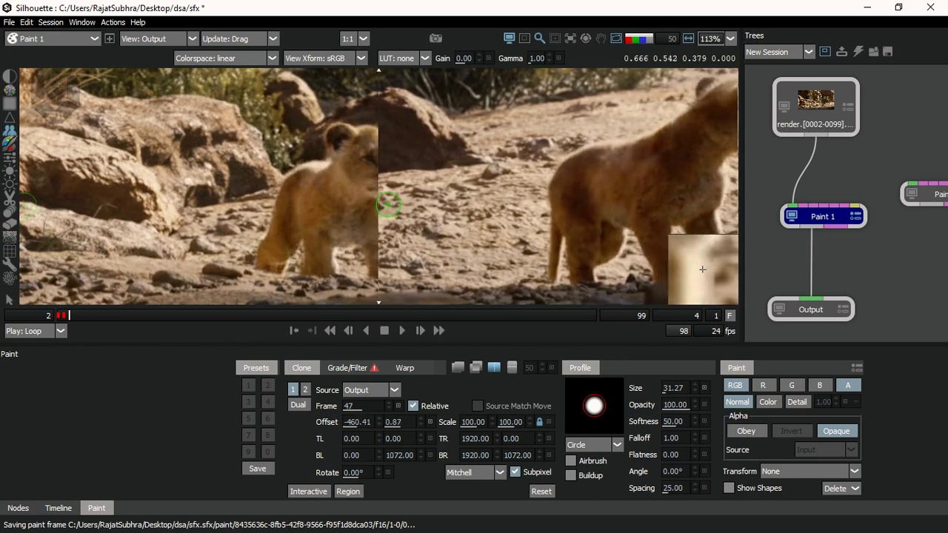
scroll(387, 204, up, 3)
drag(400, 176, 399, 175)
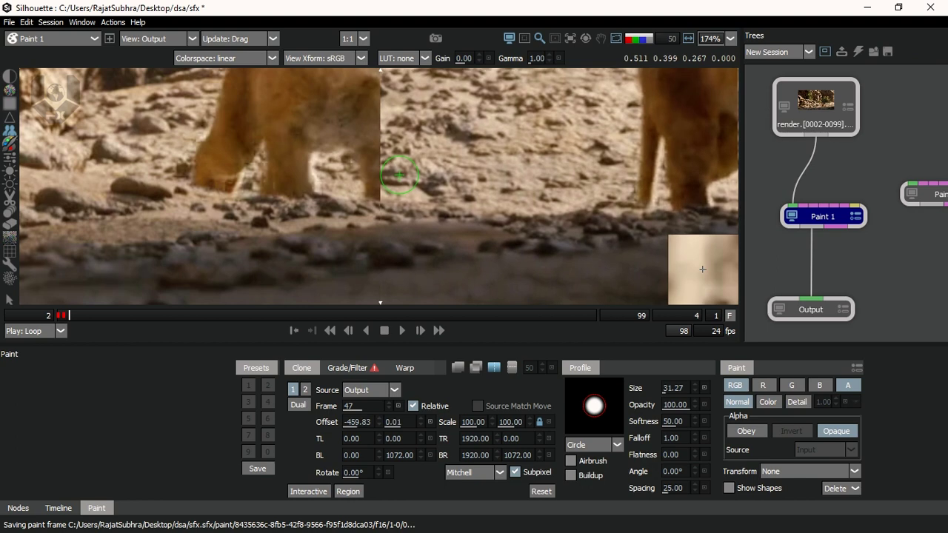
click(458, 367)
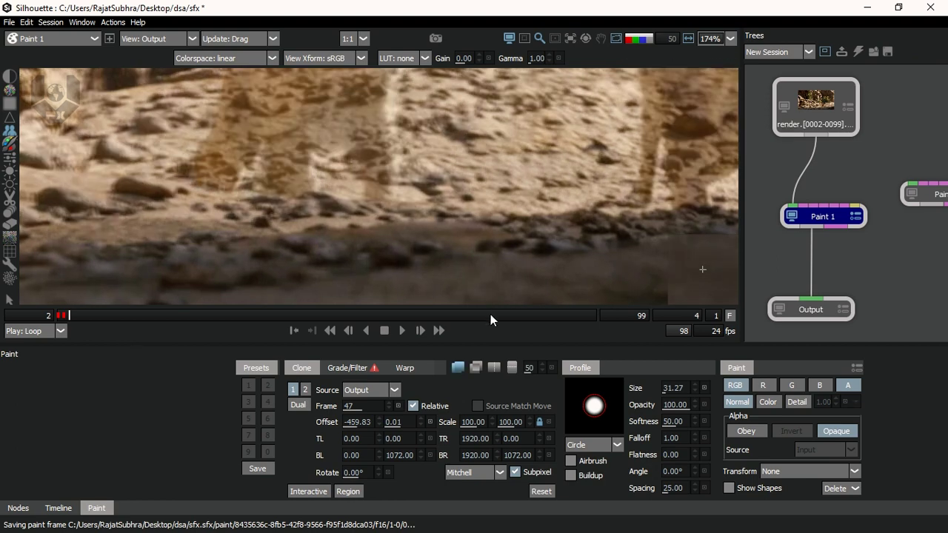
click(493, 368)
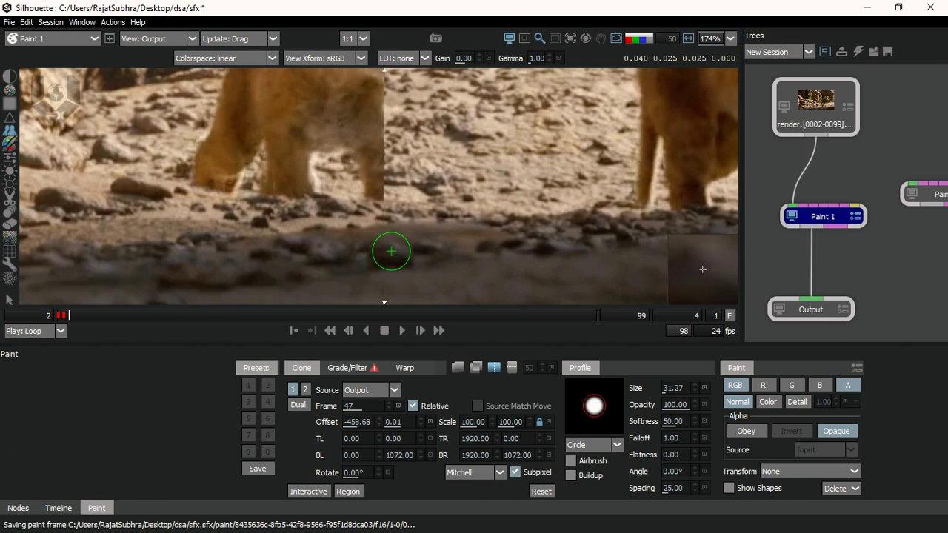
Nudge the clone source horizontally to offset -456.67, toggling the comparison to check the ground below the cub
key(grave)
key(grave)
key(Right)
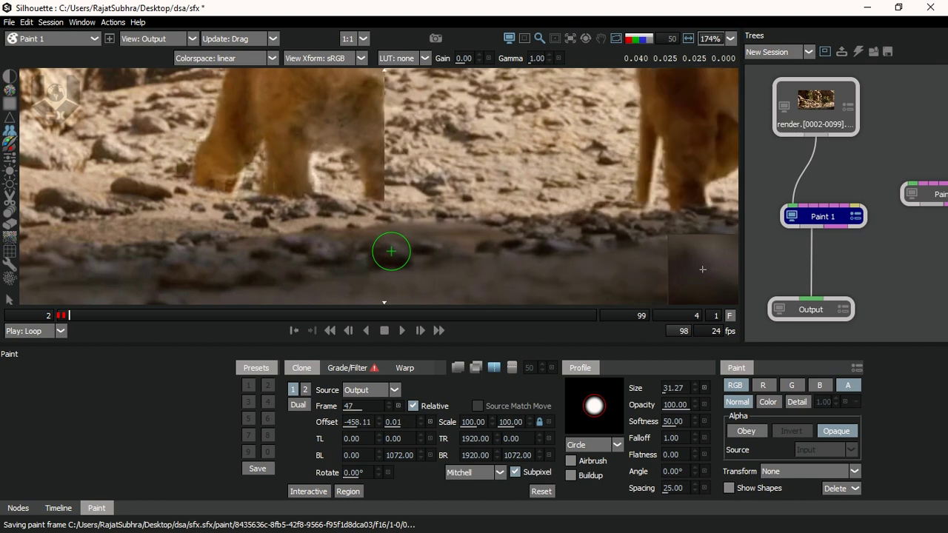
key(Right)
key(Right)
key(grave)
key(grave)
key(grave)
key(grave)
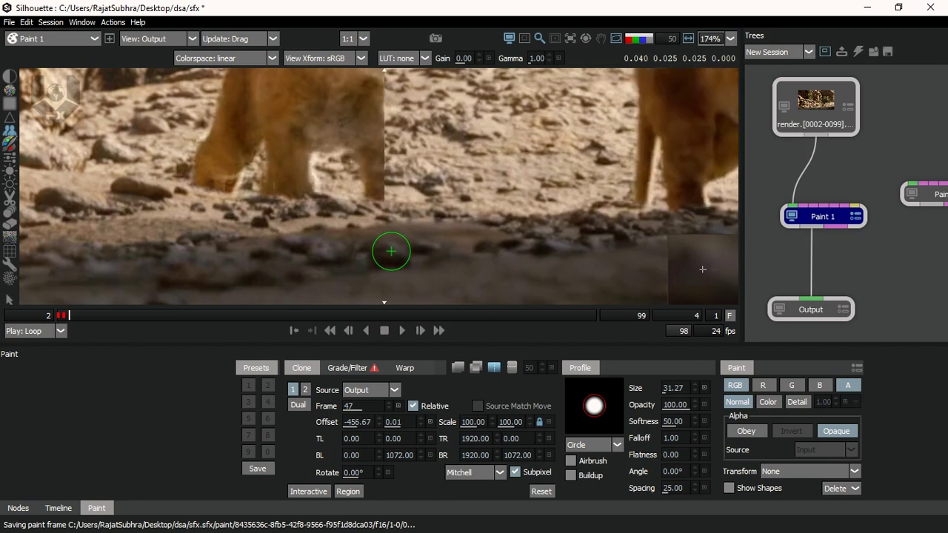
key(grave)
key(grave)
key(grave)
Nudge the clone source vertically to offset 0.29 and recheck the rock alignment by toggling the comparison
key(Down)
key(grave)
key(grave)
key(grave)
key(grave)
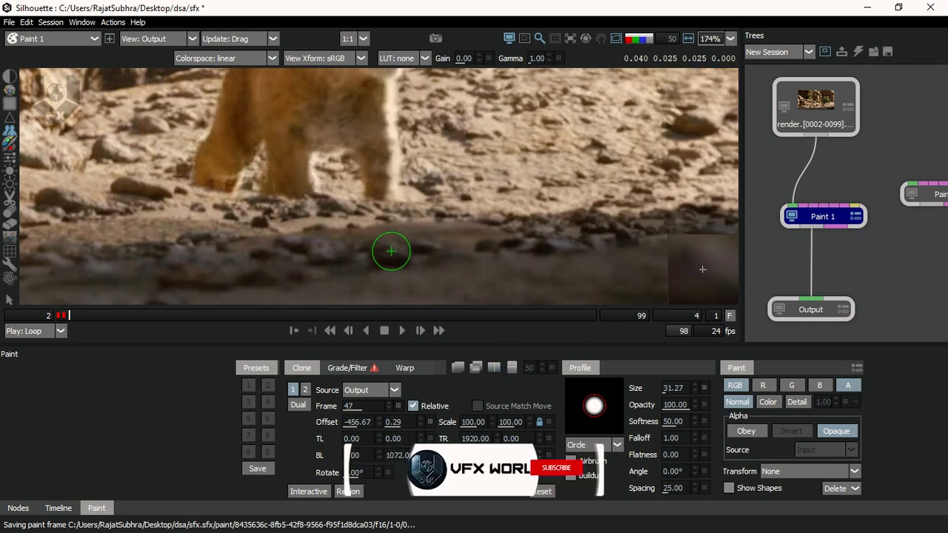
key(grave)
key(grave)
key(grave)
key(Down)
key(grave)
key(grave)
key(Down)
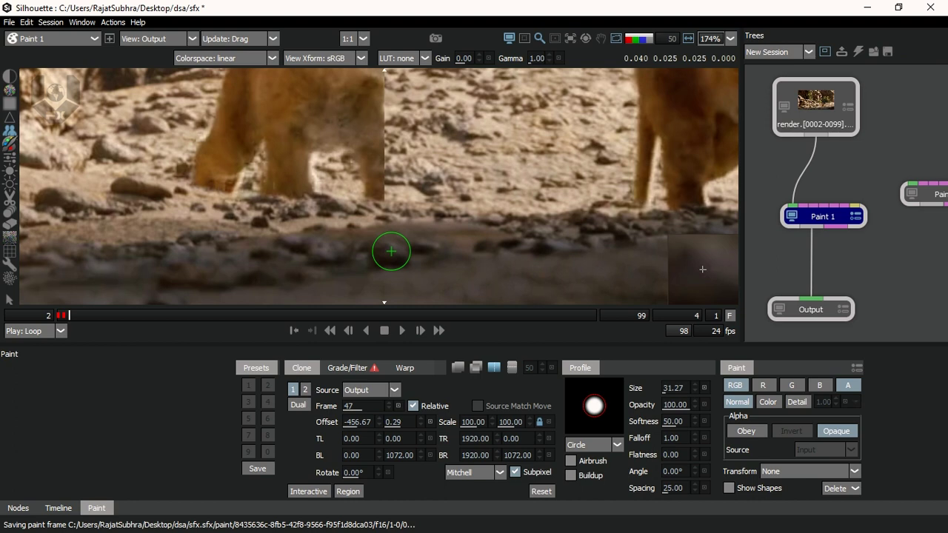
key(grave)
Examine the ground around the cub's front legs on frame 4 against the aligned source
scroll(428, 214, down, 3)
drag(423, 218, 407, 272)
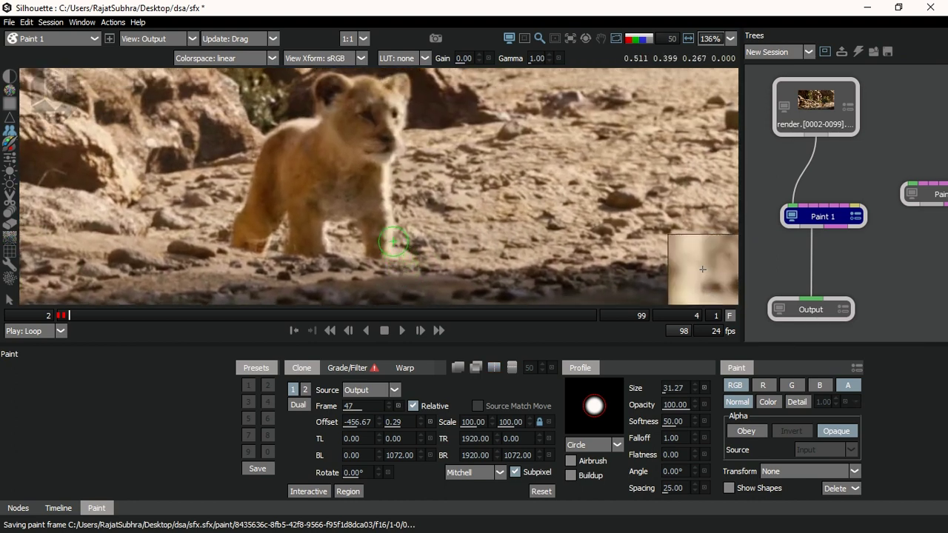
scroll(405, 211, up, 1)
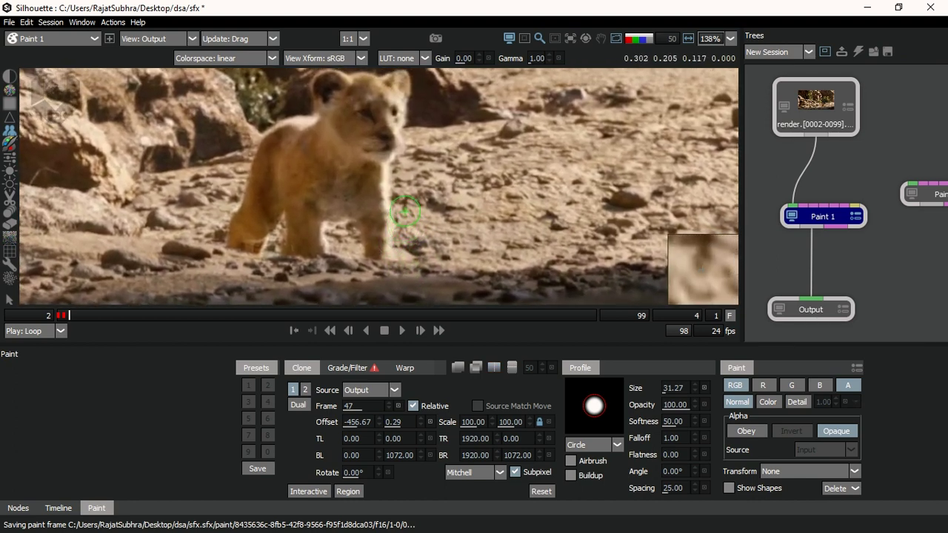
scroll(410, 215, down, 3)
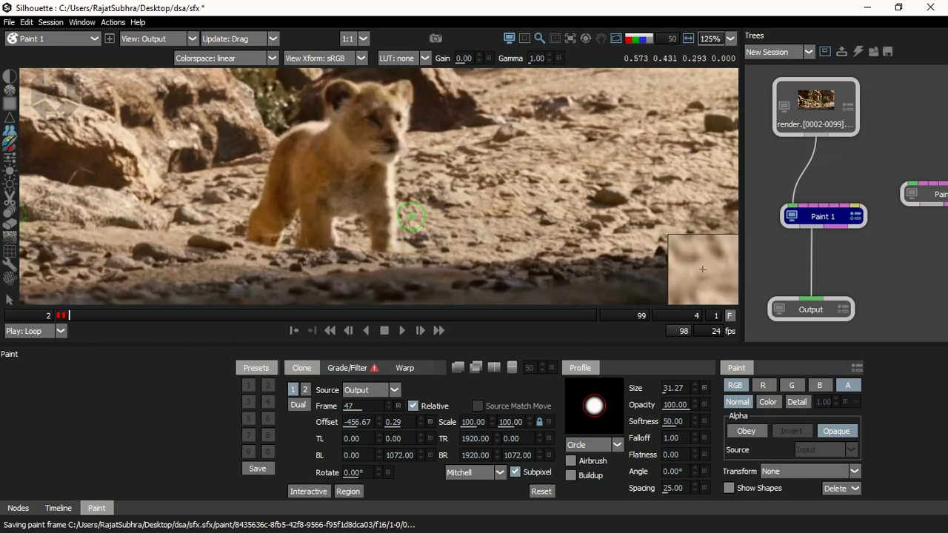
scroll(410, 216, down, 2)
drag(411, 210, 412, 227)
key(v)
key(v)
key(v)
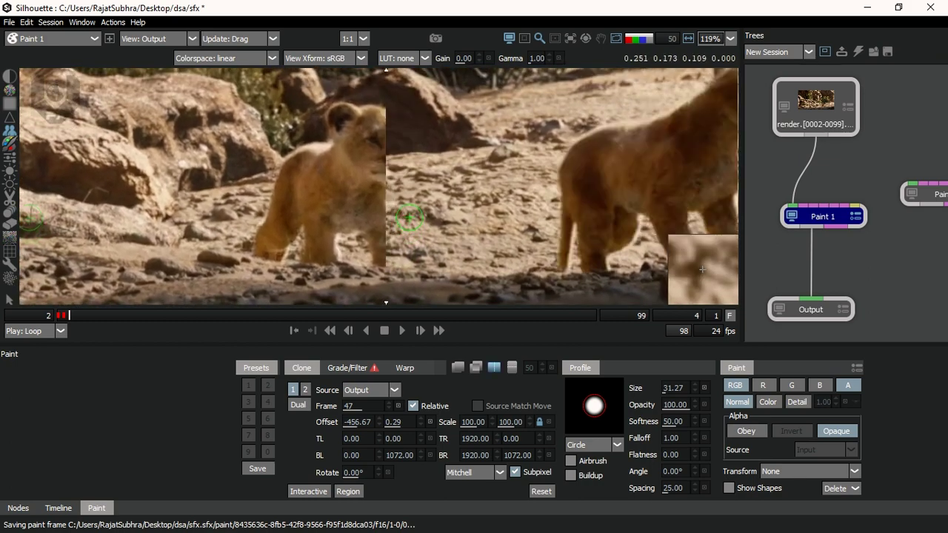
Fine-tune the clone source's horizontal offset to -457.09 with the split comparison and return to the plain view
drag(398, 273, 402, 203)
key(v)
key(v)
key(v)
key(v)
key(v)
key(w)
key(w)
key(w)
key(w)
Paint cloned clean ground over the cub's legs and body on frame 4
drag(370, 180, 374, 231)
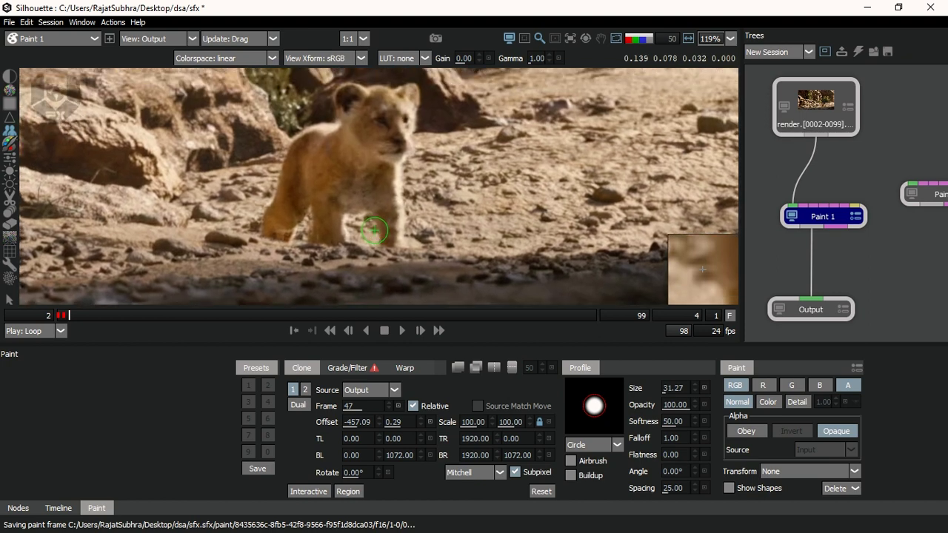
scroll(374, 231, up, 3)
mouse_move(251, 227)
mouse_down()
mouse_move(255, 193)
mouse_move(263, 217)
mouse_move(284, 227)
mouse_move(305, 193)
mouse_move(305, 159)
mouse_move(276, 156)
mouse_move(296, 104)
mouse_up()
drag(308, 126, 302, 165)
mouse_move(326, 131)
mouse_down()
mouse_move(298, 119)
mouse_move(287, 130)
mouse_move(335, 101)
mouse_move(361, 126)
mouse_move(362, 158)
mouse_move(315, 210)
mouse_move(327, 246)
mouse_move(315, 272)
mouse_move(351, 273)
mouse_move(346, 279)
mouse_move(352, 215)
mouse_move(376, 195)
mouse_move(405, 192)
mouse_move(402, 222)
mouse_move(425, 277)
mouse_move(451, 281)
mouse_move(434, 178)
mouse_up()
drag(434, 134, 426, 203)
drag(426, 203, 399, 180)
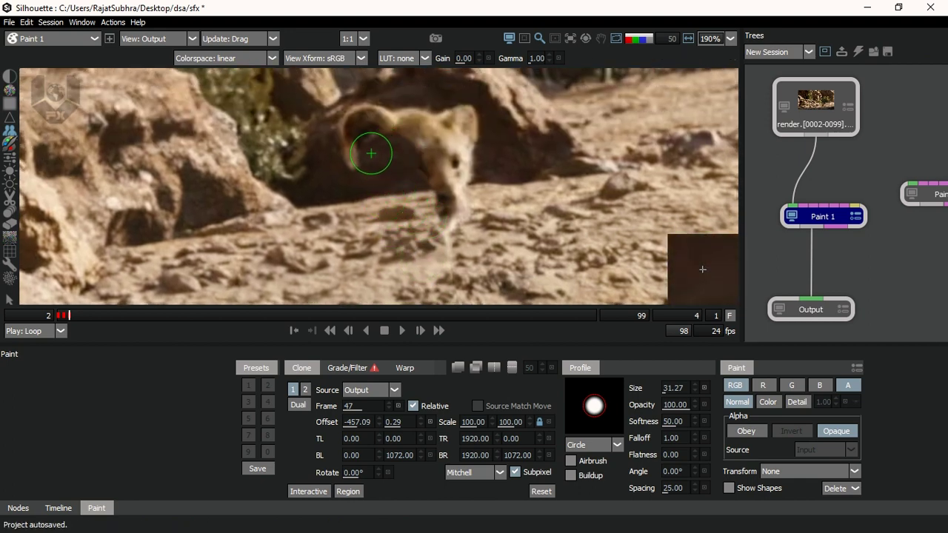
Clone clean rock and ground over the cub's head and chest on frame 4
mouse_move(353, 120)
mouse_down()
mouse_move(400, 126)
mouse_move(415, 114)
mouse_move(410, 155)
mouse_move(428, 158)
mouse_move(437, 175)
mouse_move(440, 235)
mouse_up()
mouse_move(453, 190)
mouse_down()
mouse_move(467, 129)
mouse_move(438, 119)
mouse_move(460, 126)
mouse_move(378, 143)
mouse_up()
scroll(454, 127, down, 2)
mouse_move(399, 175)
mouse_down()
mouse_move(405, 148)
mouse_move(410, 186)
mouse_move(430, 162)
mouse_move(419, 197)
mouse_move(433, 156)
mouse_up()
scroll(431, 156, down, 4)
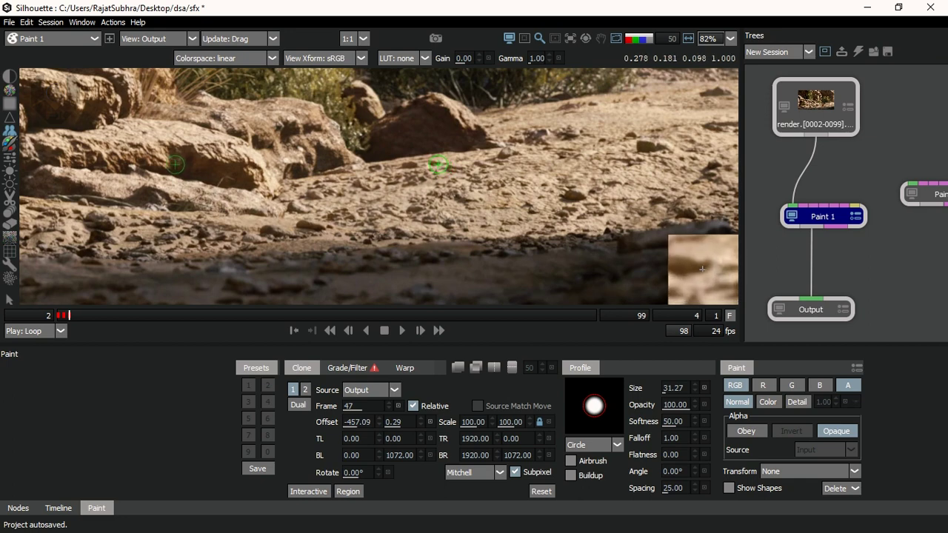
Compare the painted output of frame 4 with the original foreground around the dark rock
key(1)
key(2)
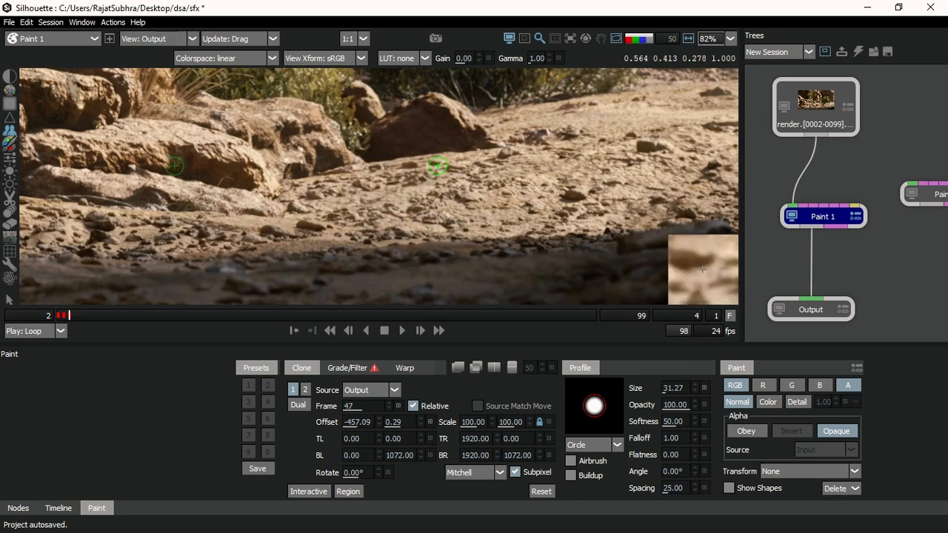
scroll(437, 167, up, 8)
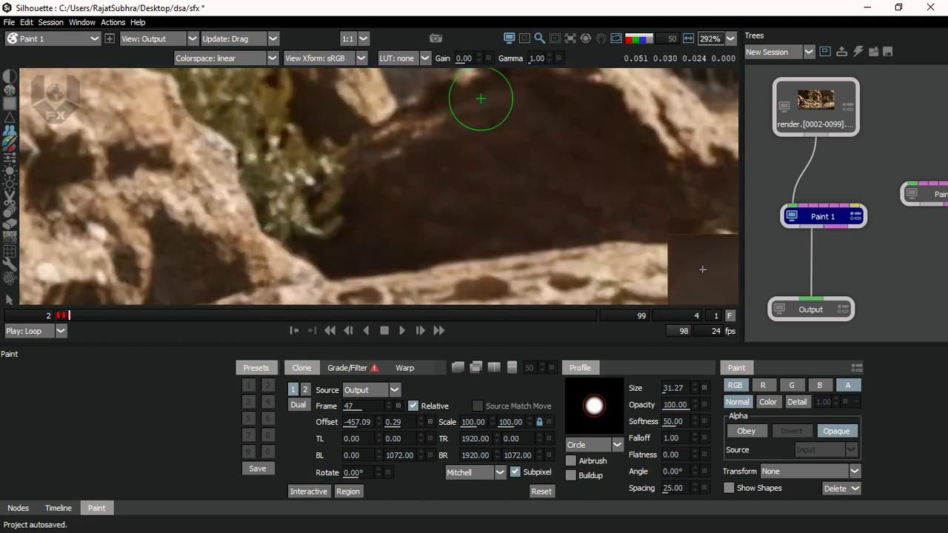
key(1)
key(1)
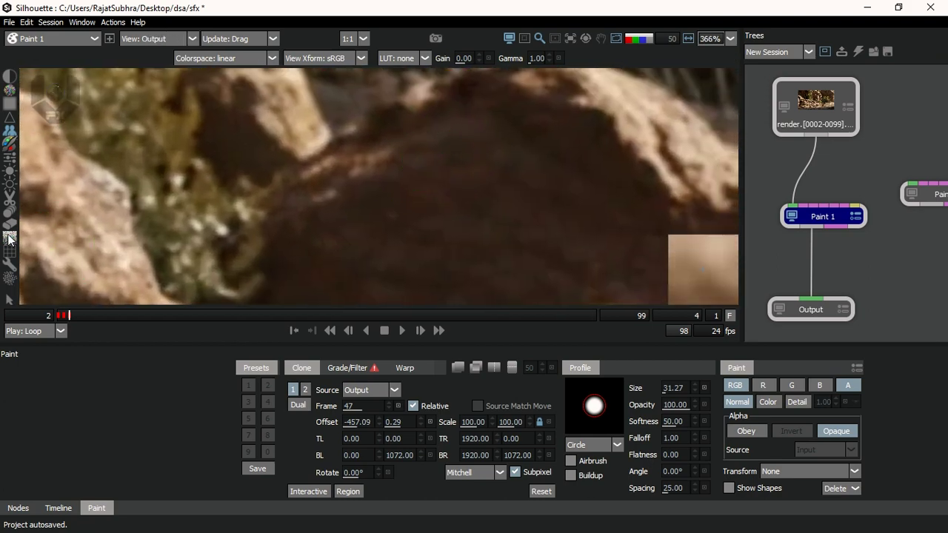
Switch to the Eraser and remove excess clone paint around the cub's head and back, comparing foreground and output
click(13, 225)
scroll(360, 158, up, 1)
key(1)
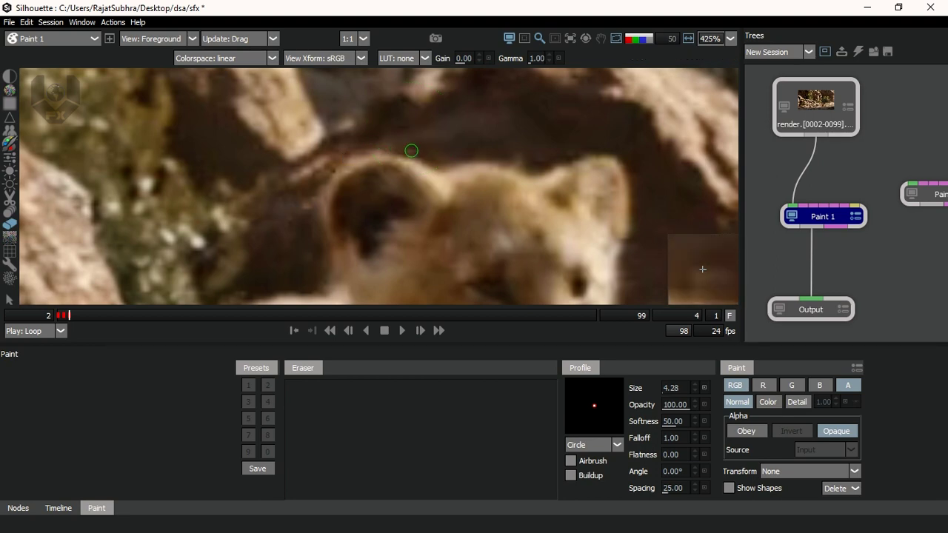
key(1)
key(1)
key(1)
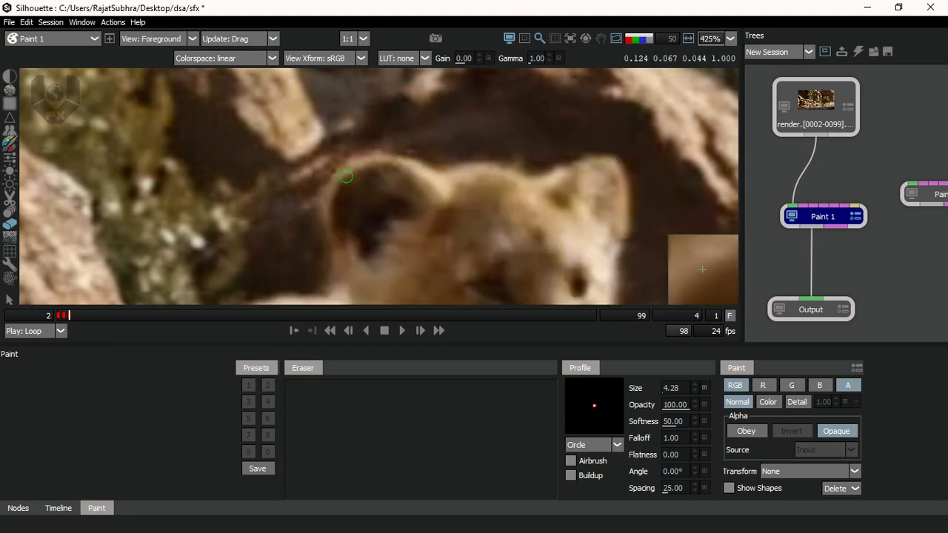
key(1)
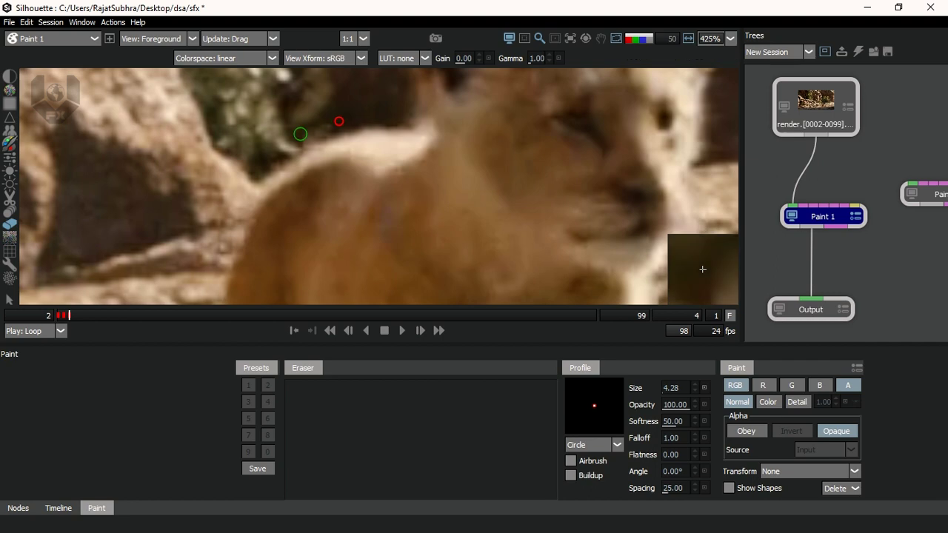
key(1)
key(1)
key(1)
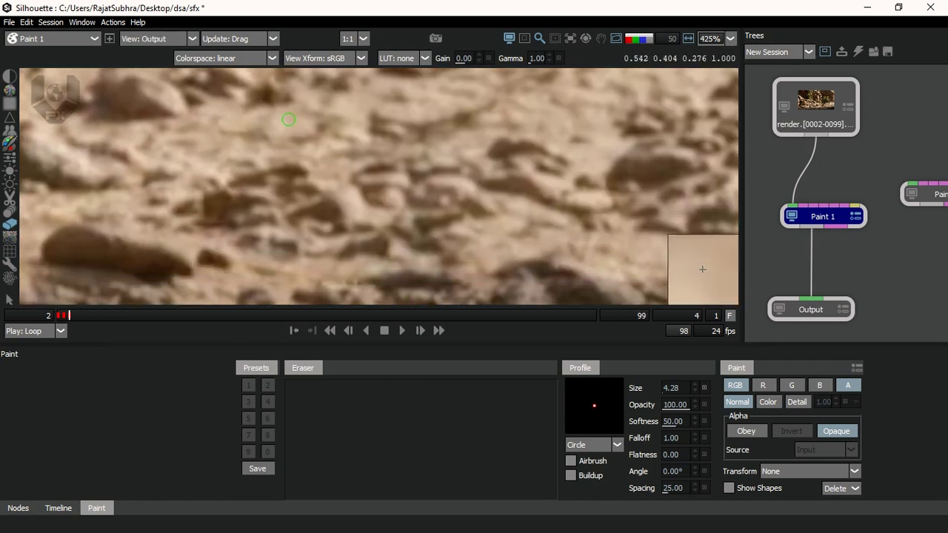
Erase excess clone paint from the ground around and between the cub's legs on frame 4, checking against the foreground
drag(288, 204, 268, 161)
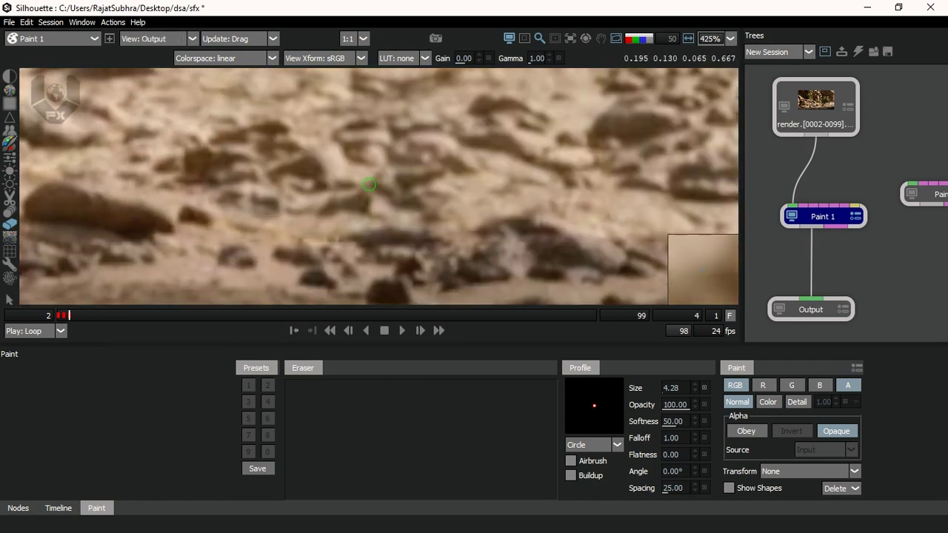
key(1)
drag(548, 203, 512, 204)
key(1)
key(1)
key(1)
key(1)
click(493, 151)
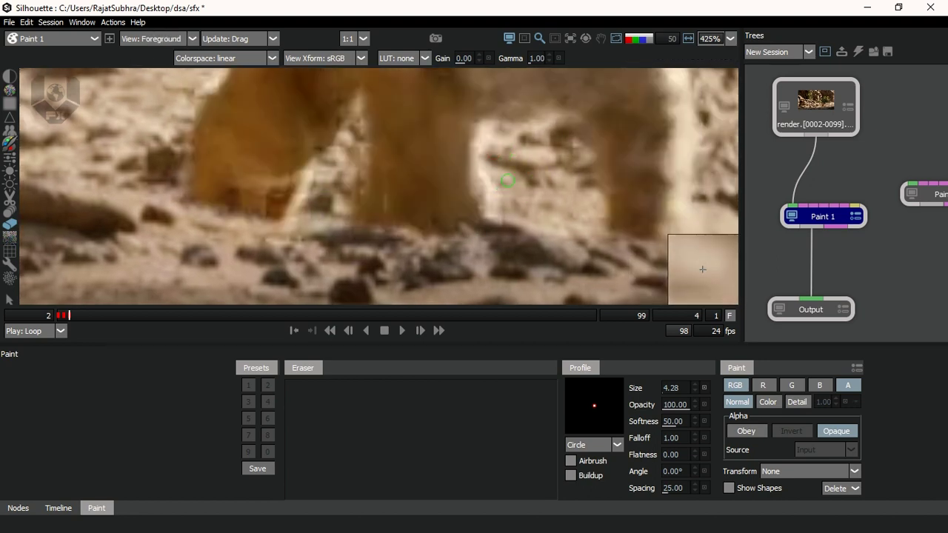
scroll(577, 191, down, 6)
key(1)
Flip between frames 3 and 4 to check that the painted ground and rocks stay consistent
scroll(530, 135, down, 1)
drag(512, 132, 467, 150)
key(z)
key(x)
key(z)
key(x)
key(z)
key(z)
key(z)
key(x)
key(x)
key(x)
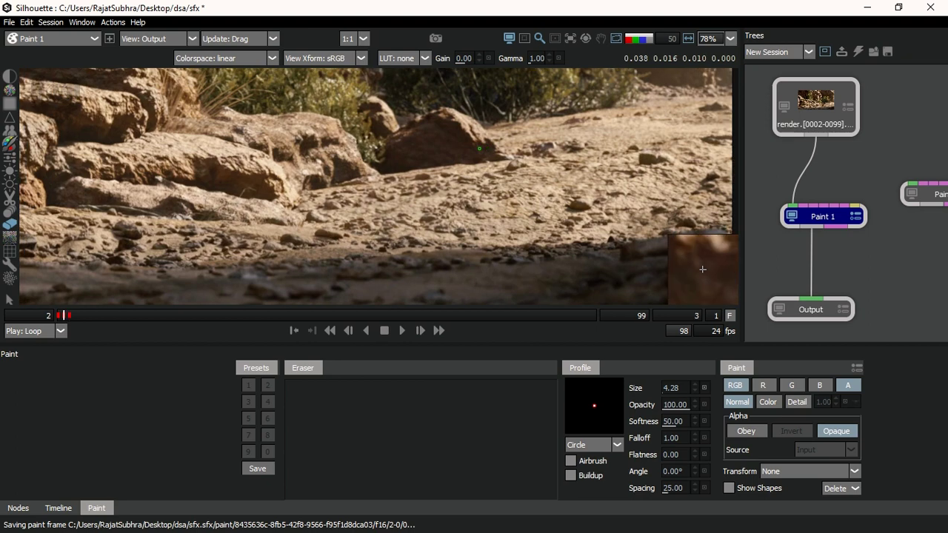
scroll(474, 146, down, 1)
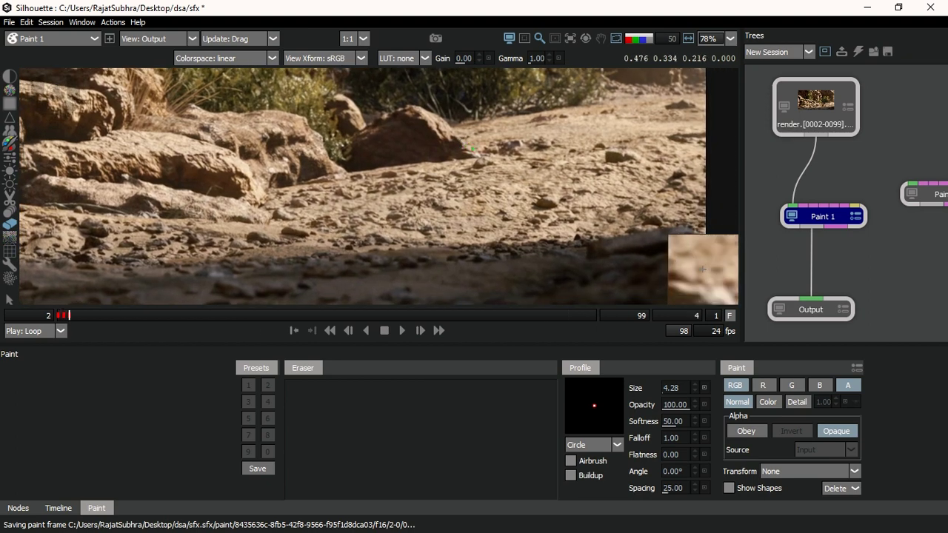
Move the Paint 1 node aside and route the render source through the other Paint node to the Output
drag(825, 216, 791, 221)
mouse_move(889, 208)
mouse_down()
mouse_move(813, 202)
mouse_move(835, 212)
mouse_move(813, 230)
mouse_move(848, 213)
mouse_up()
click(820, 210)
drag(787, 201, 805, 182)
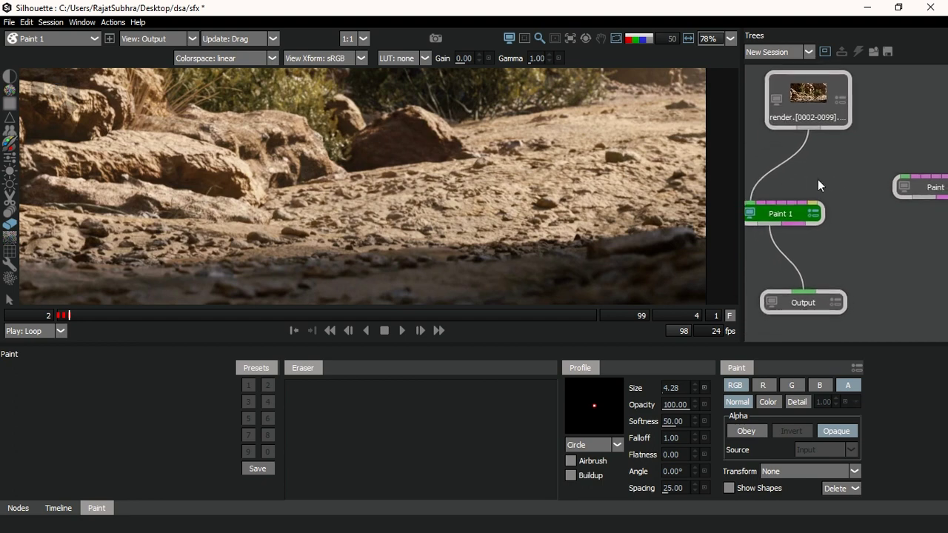
drag(752, 200, 788, 191)
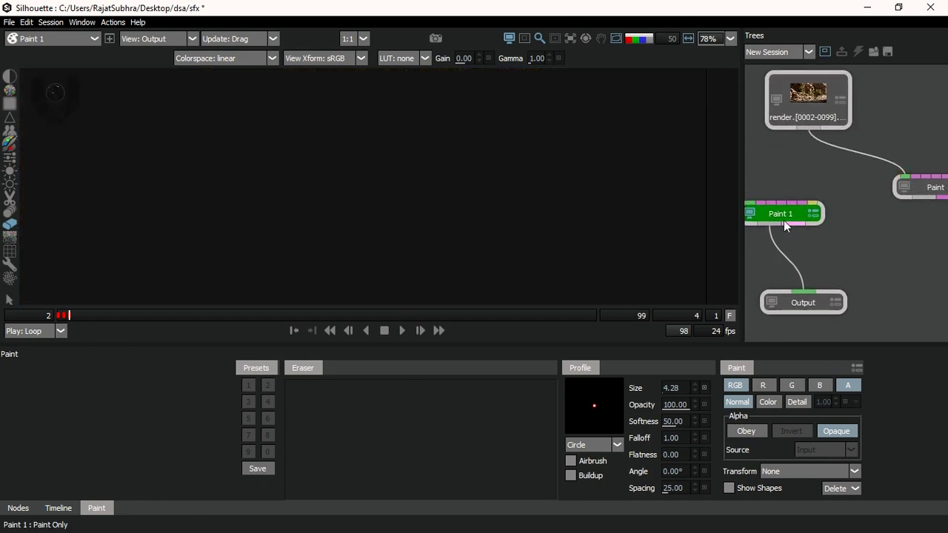
drag(930, 189, 896, 187)
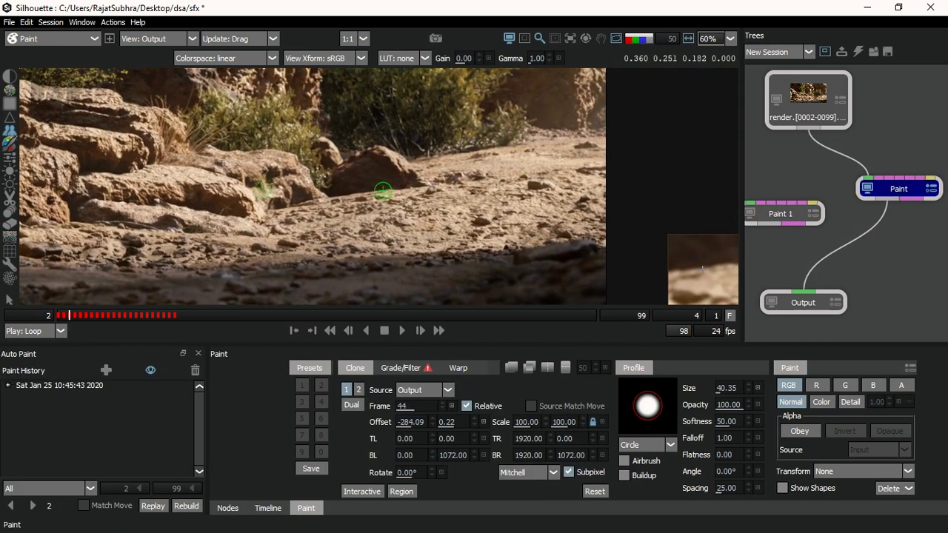
Scrub the other Paint node's painted frames up to frame 22 and review its Grade/Filter and Clone settings
drag(63, 317, 168, 297)
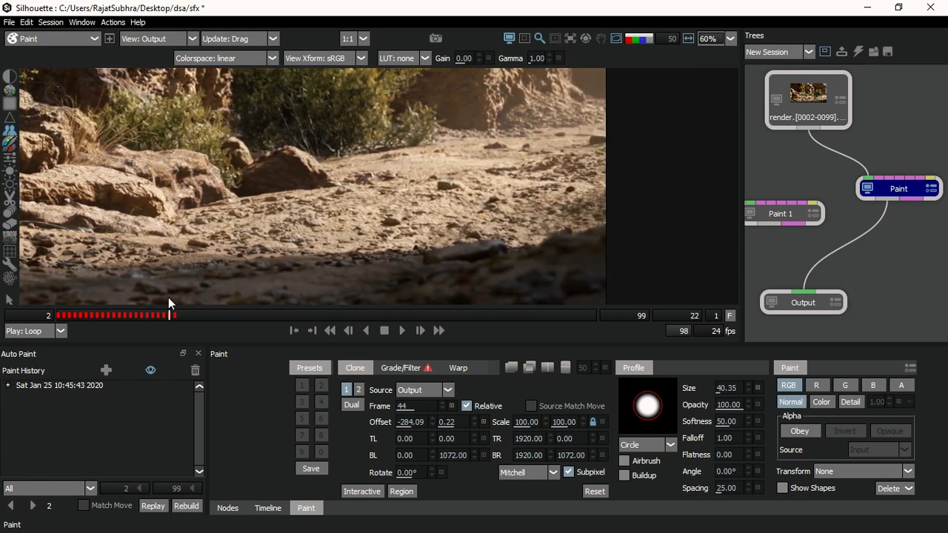
click(402, 367)
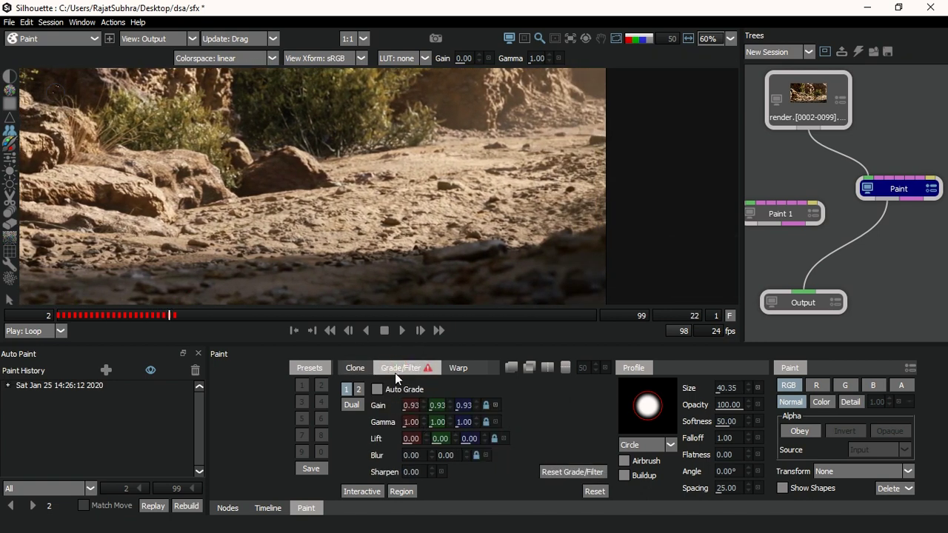
click(356, 367)
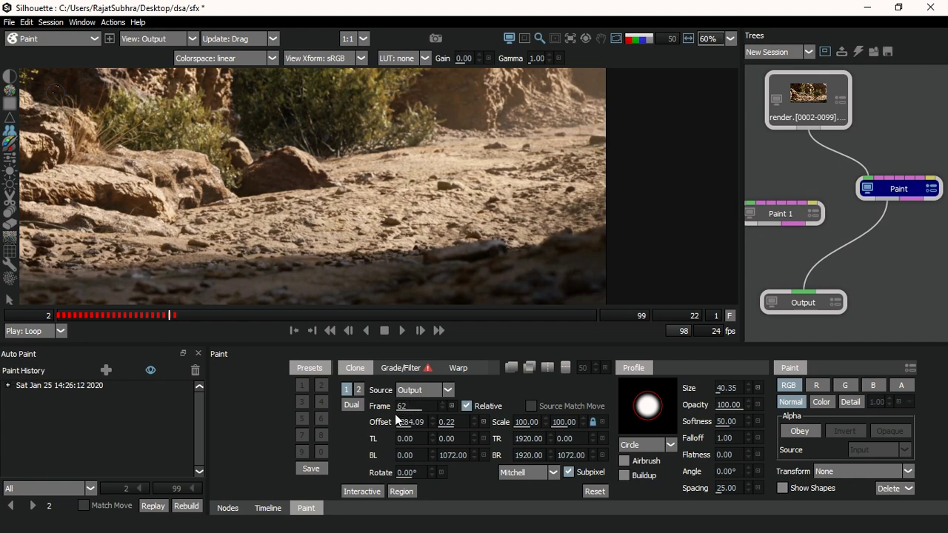
Scrub the output to the unpainted frame 72, return to painted frame 2 and compare it with the foreground
drag(138, 316, 445, 300)
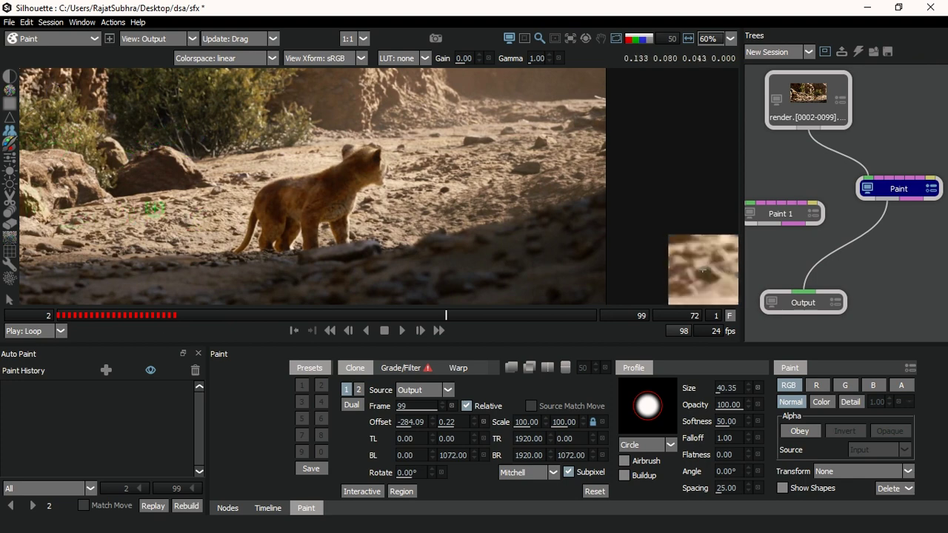
drag(182, 316, 57, 314)
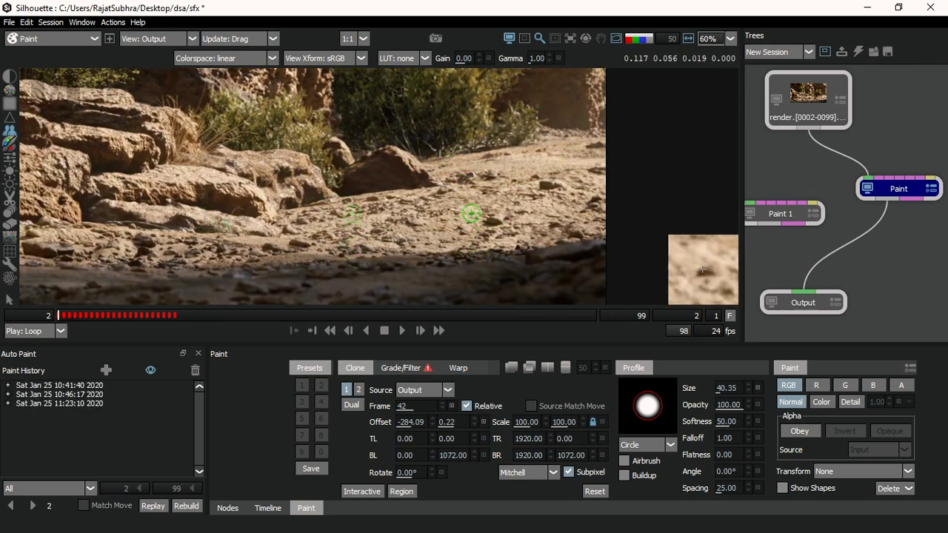
key(1)
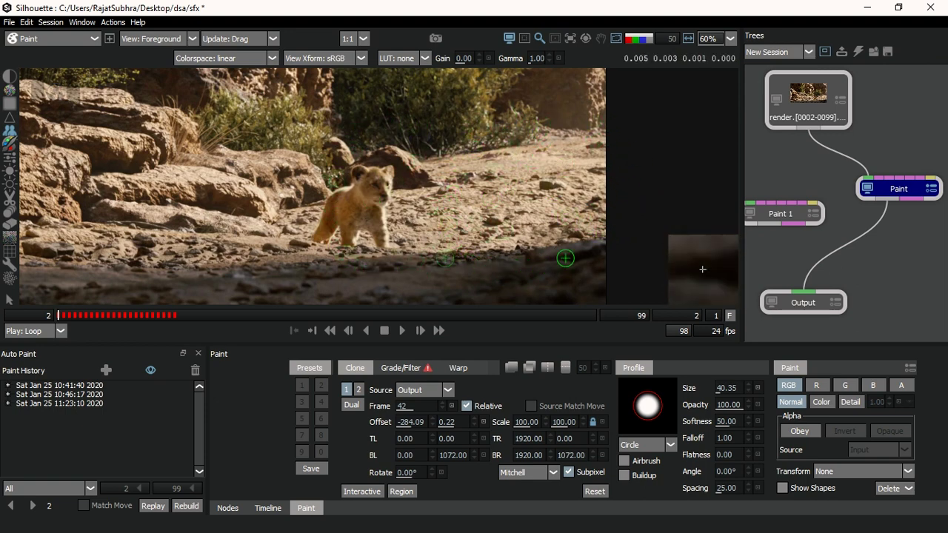
Scrub the original foreground between frame 2 and about frame 55 to review the cub's movement across the ground
drag(202, 315, 348, 292)
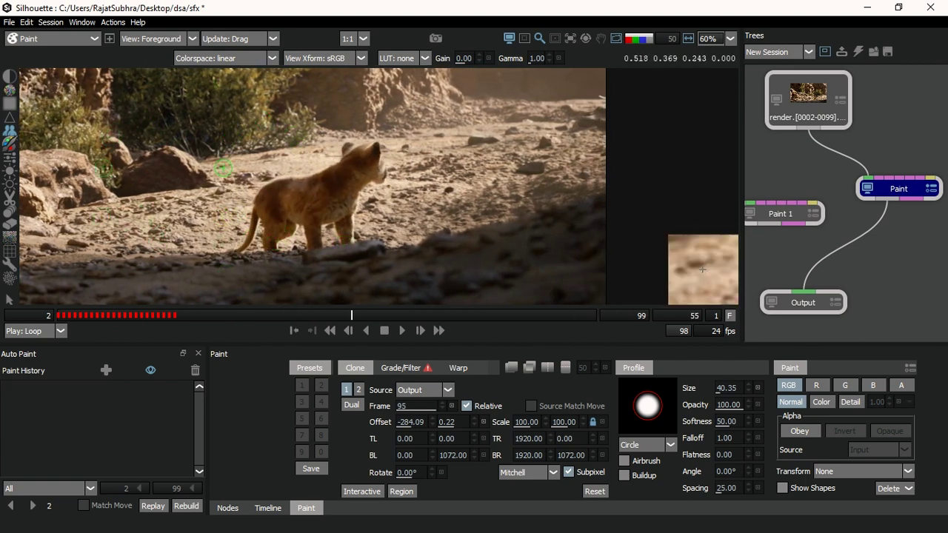
click(51, 317)
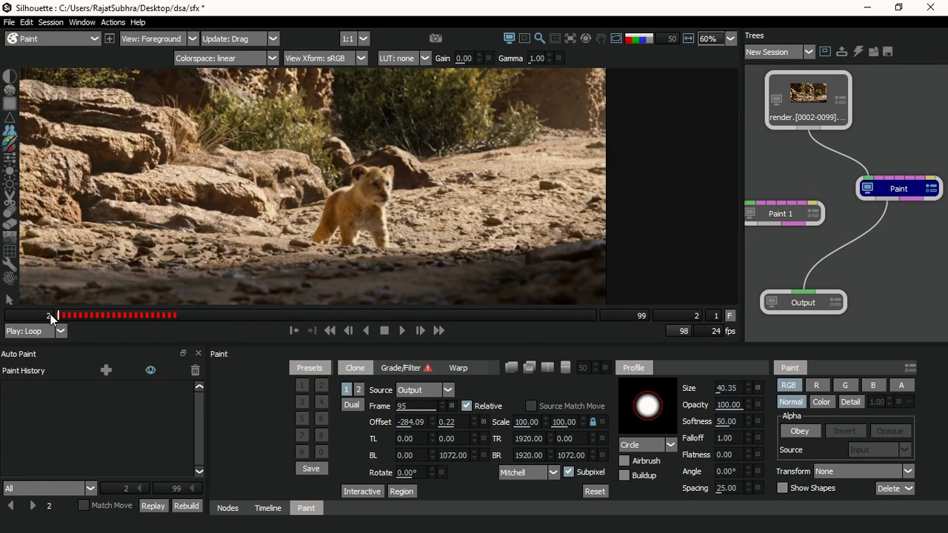
drag(51, 313, 338, 281)
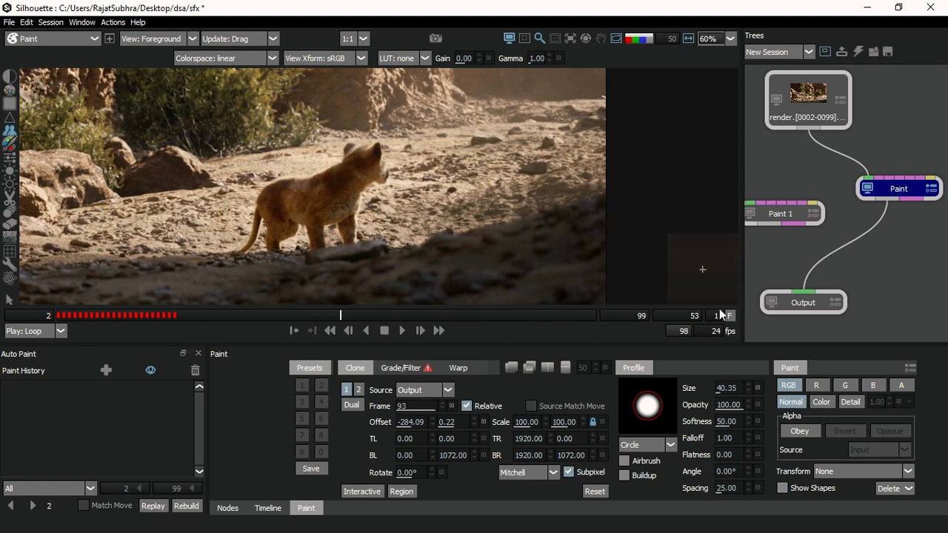
drag(342, 255, 354, 258)
drag(336, 318, 35, 342)
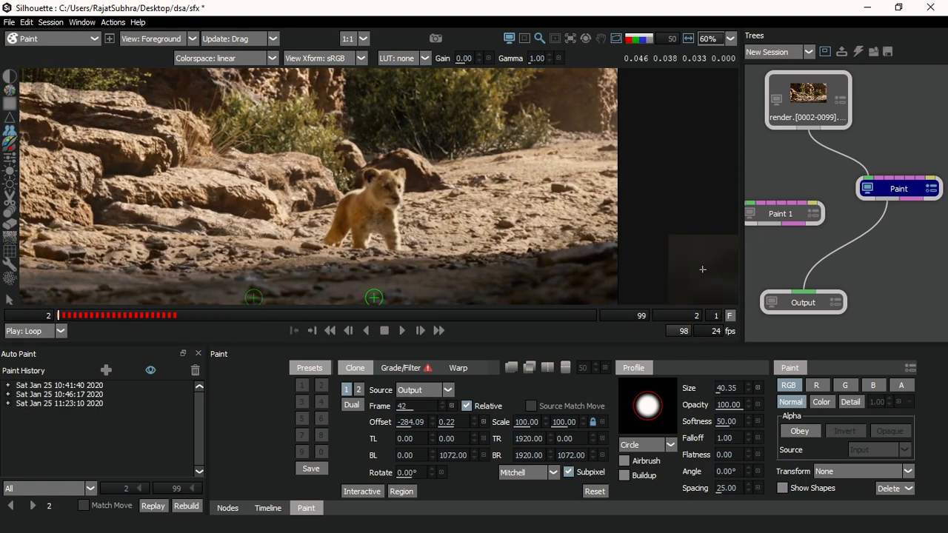
Review the Grade/Filter settings, scrub to frame 21 and compare its painted output with the original foreground
click(403, 368)
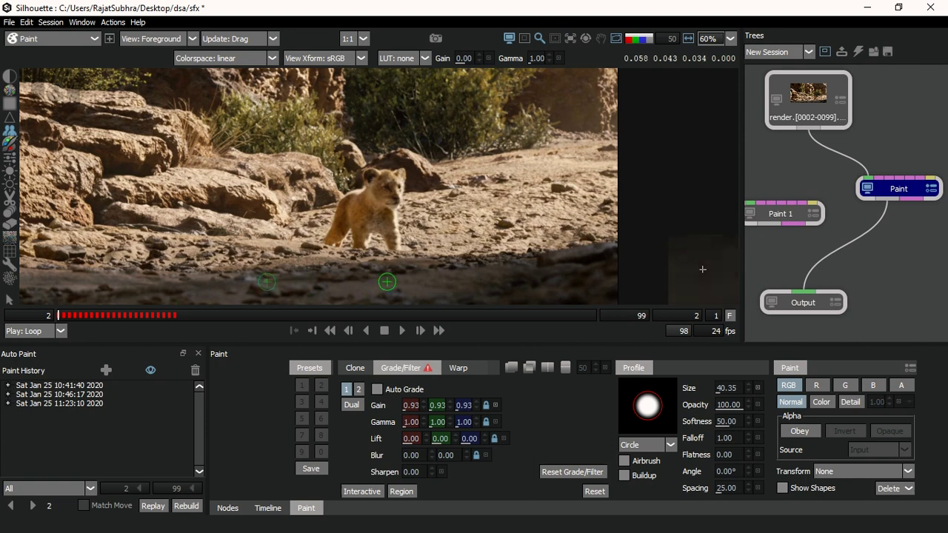
drag(388, 262, 387, 251)
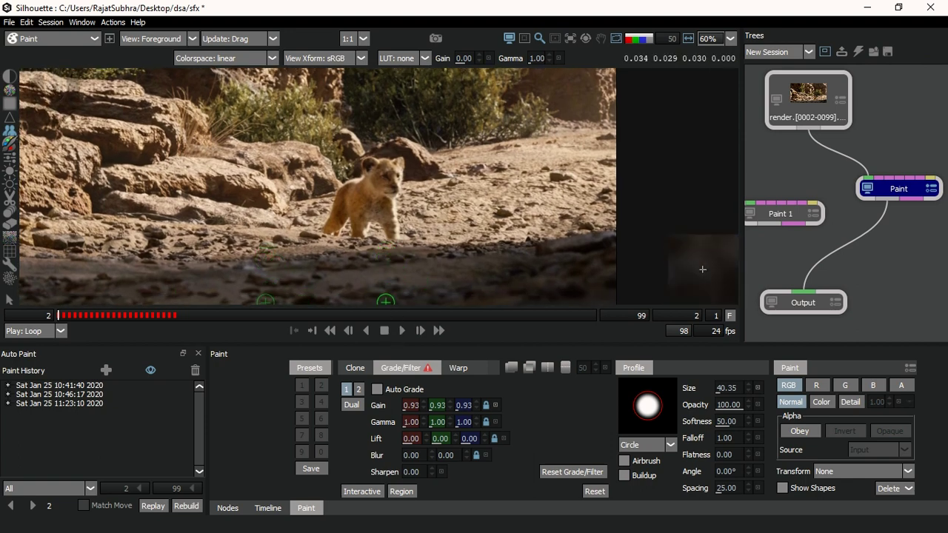
drag(83, 317, 164, 314)
key(F2)
key(F1)
key(F2)
key(F1)
key(F2)
key(f)
key(o)
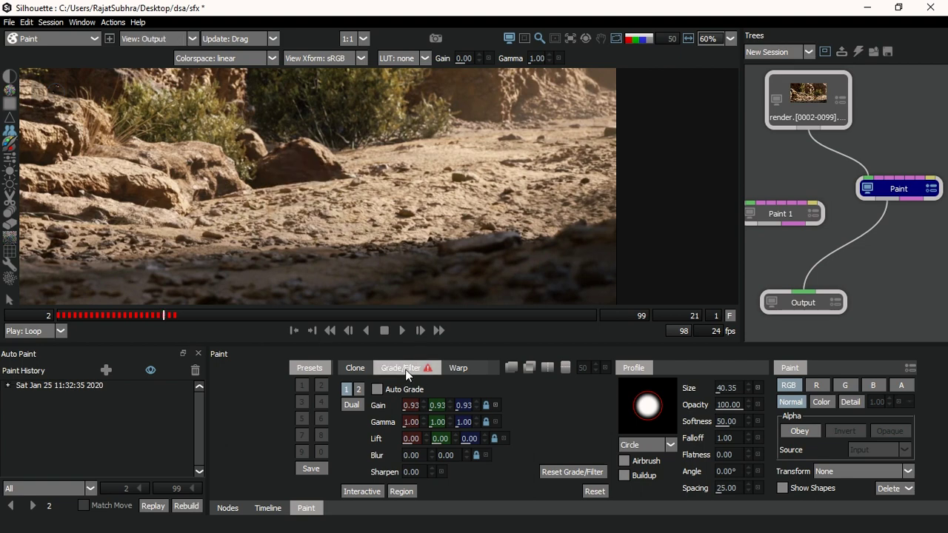
Review the Warp and Clone settings on frame 21 with the clone source overlay at 50 percent and the alternative comparison mode
click(459, 368)
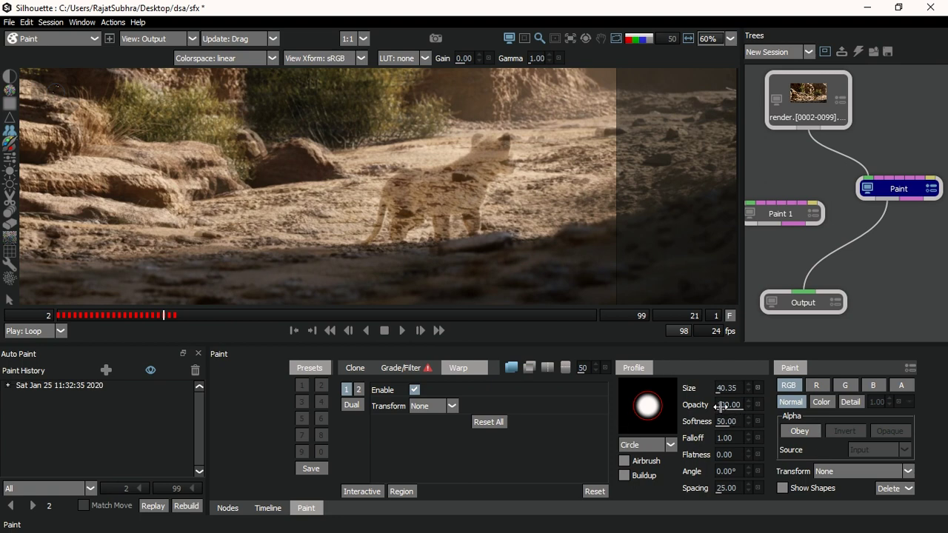
click(358, 367)
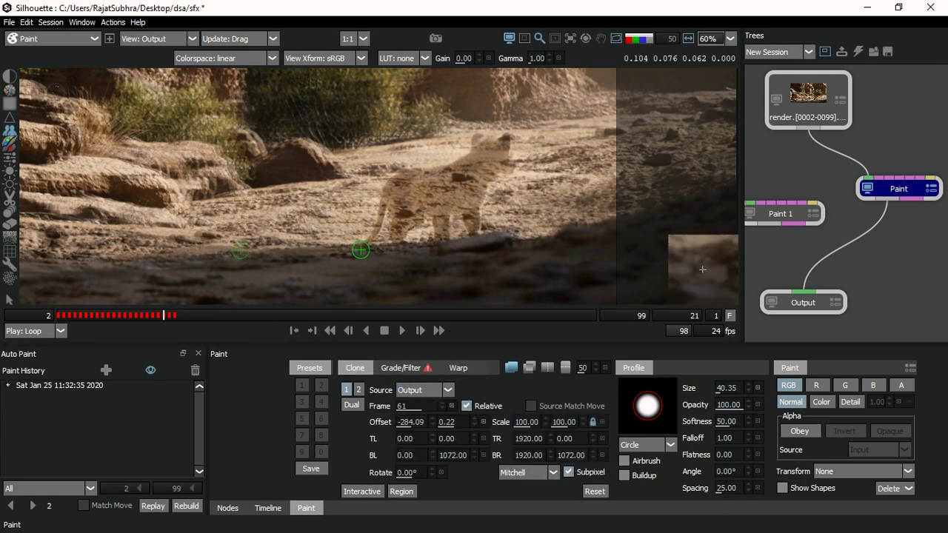
click(528, 368)
Compare painted frame 2 with its clone source by sweeping the vertical wipe across the picture, and turn the wipe off
drag(171, 323, 59, 318)
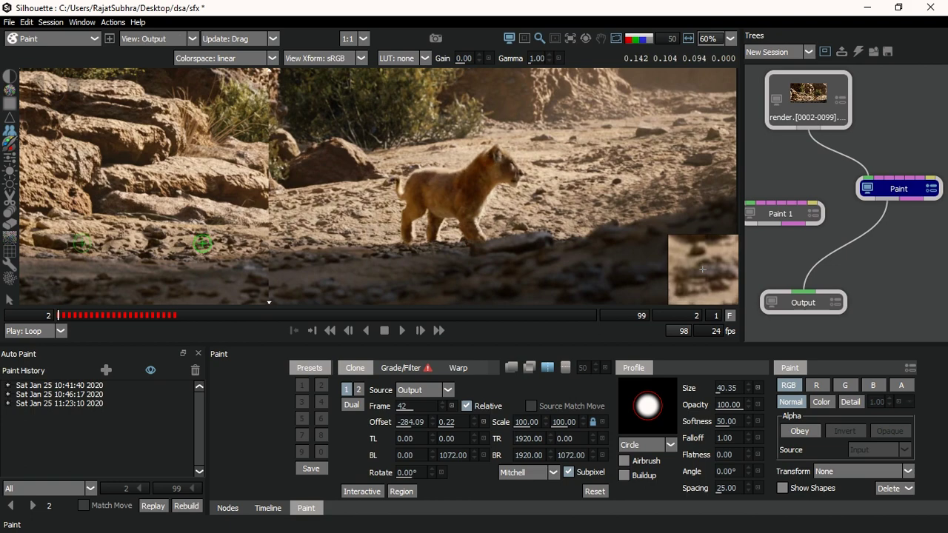
drag(270, 237, 629, 237)
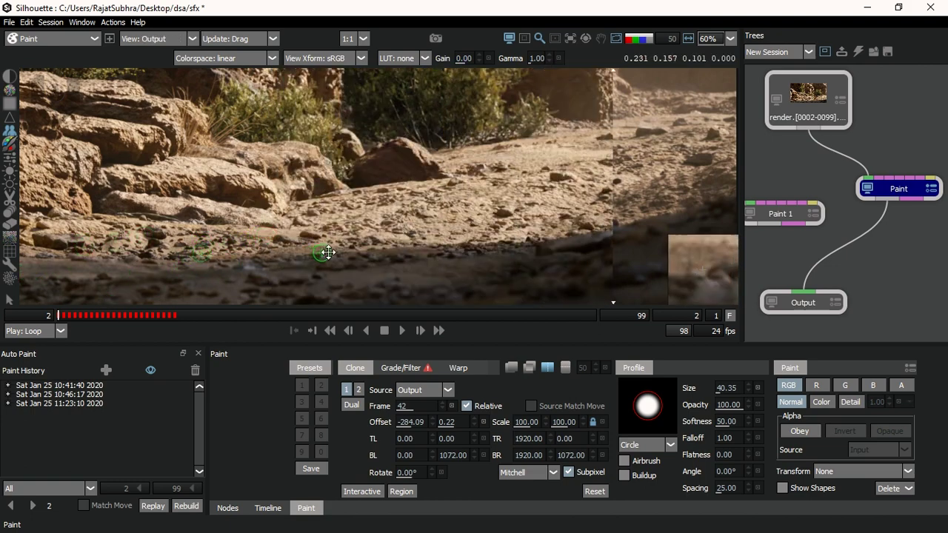
scroll(317, 254, down, 3)
click(548, 369)
mouse_move(411, 253)
mouse_down()
mouse_move(468, 274)
mouse_move(412, 249)
mouse_up()
Switch between the foreground and the painted output on frame 2 to check the cub's removal
scroll(442, 250, up, 5)
key(1)
key(3)
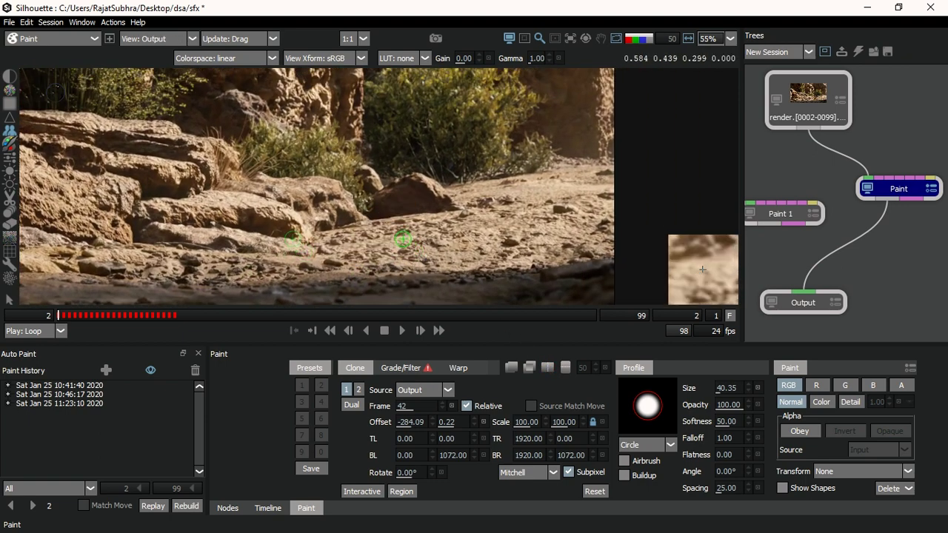